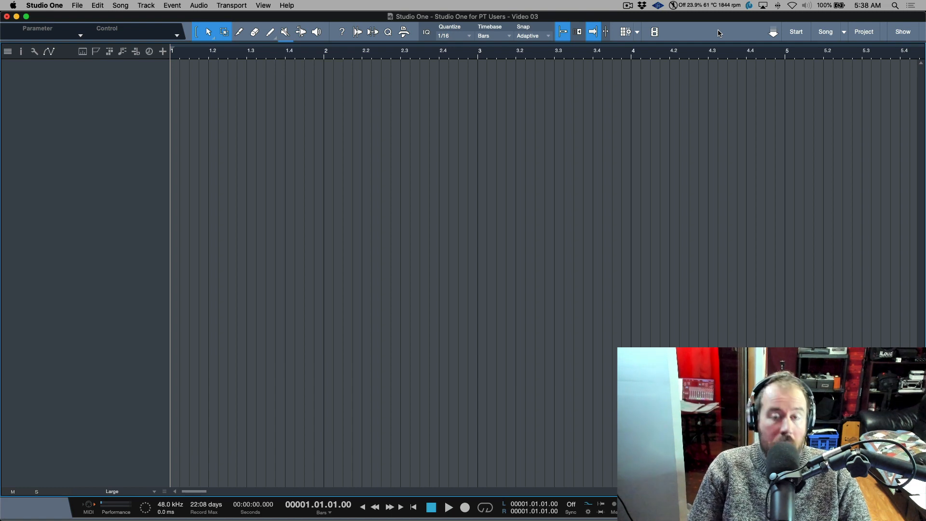
Step: Import the six Oddity WAV stems from Finder into the empty Studio One arrangement as new tracks starting at bar 3
key(super+Tab)
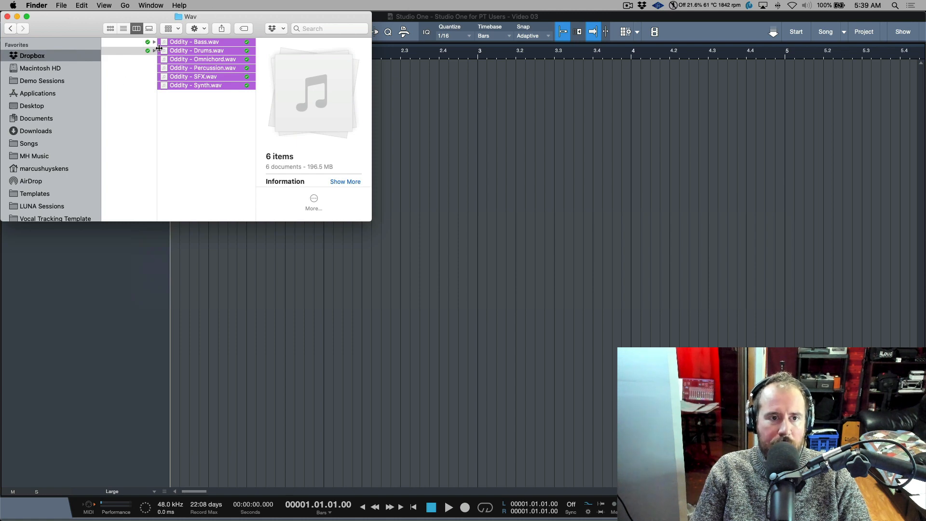
drag(163, 47, 499, 128)
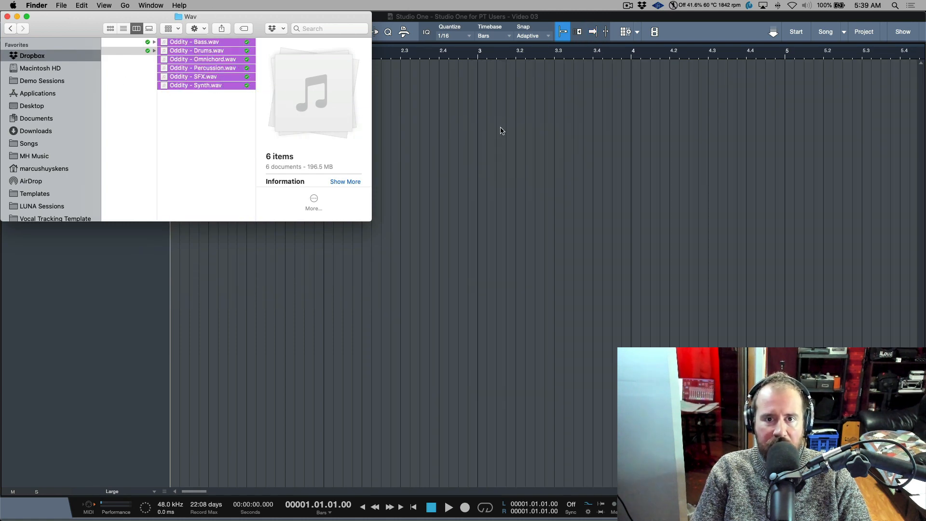
click(382, 20)
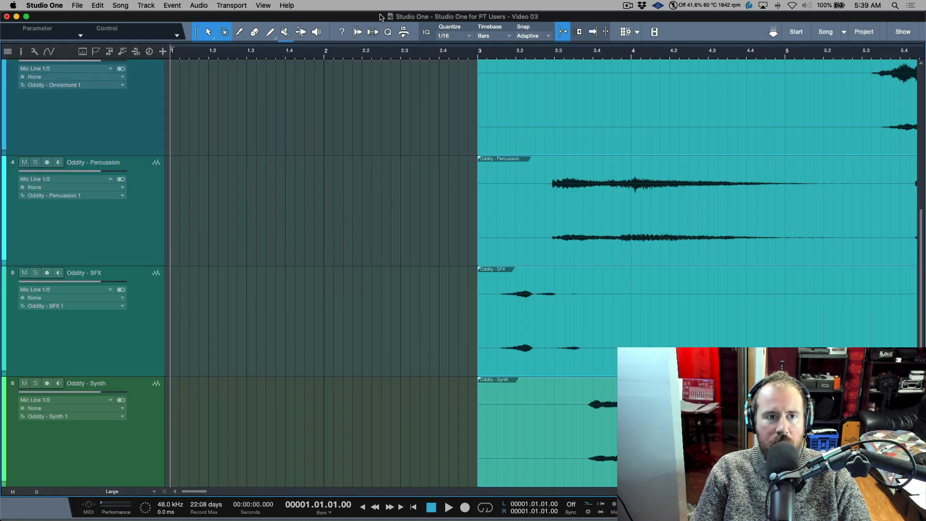
Step: Save the song as "Studio One for PT Users - Video 04" and copy the external audio files to the Media Folder
click(77, 6)
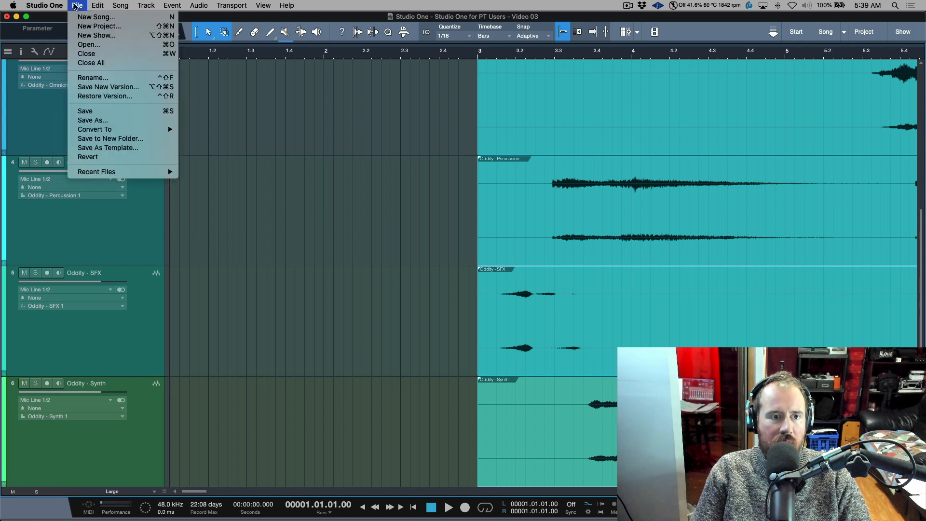
click(94, 120)
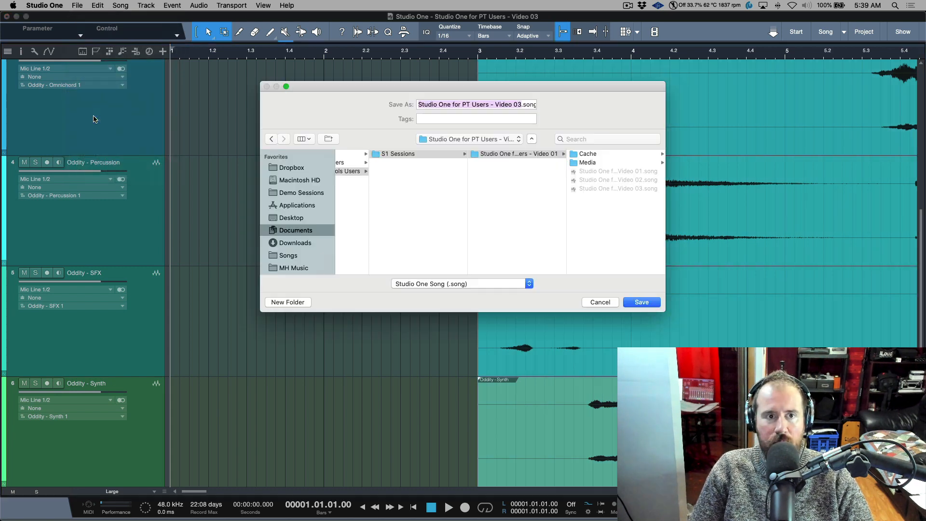
key(Right)
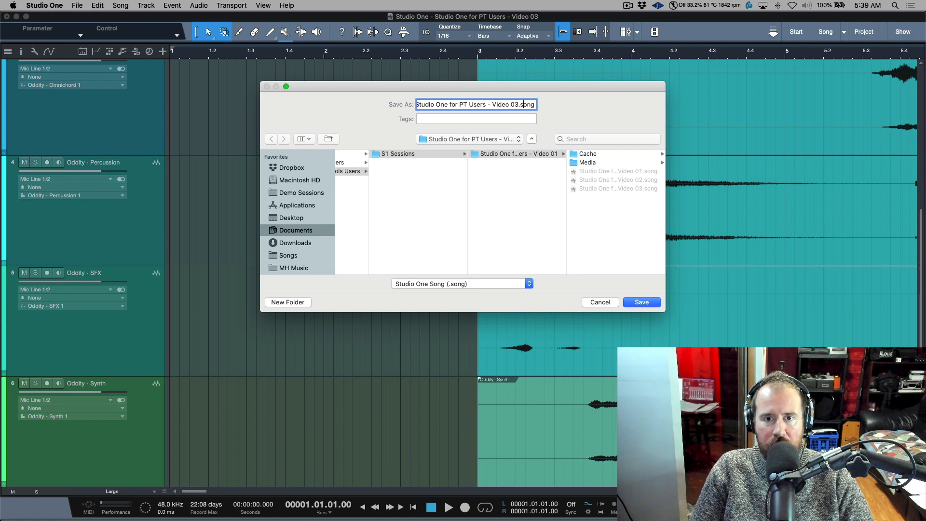
key(Left)
key(Left)
key(Left)
key(Left)
key(Left)
key(BackSpace)
text(4)
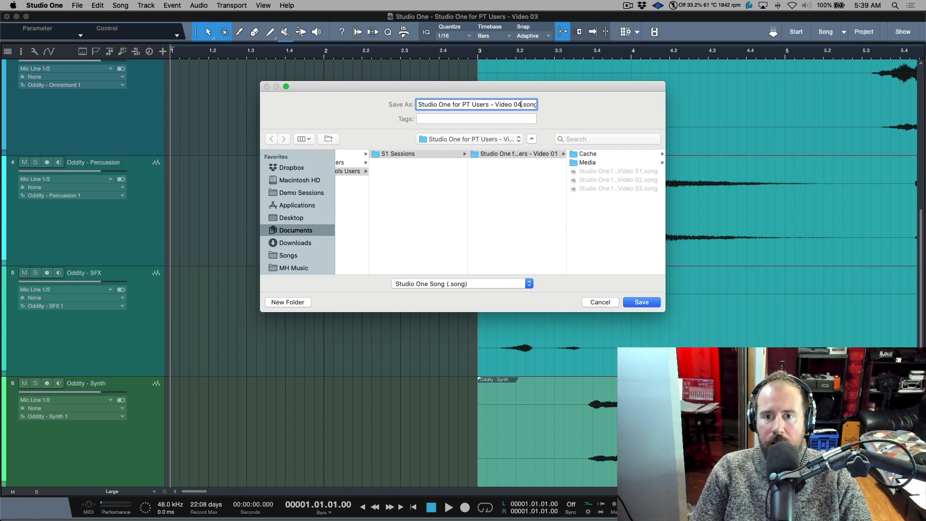
click(642, 302)
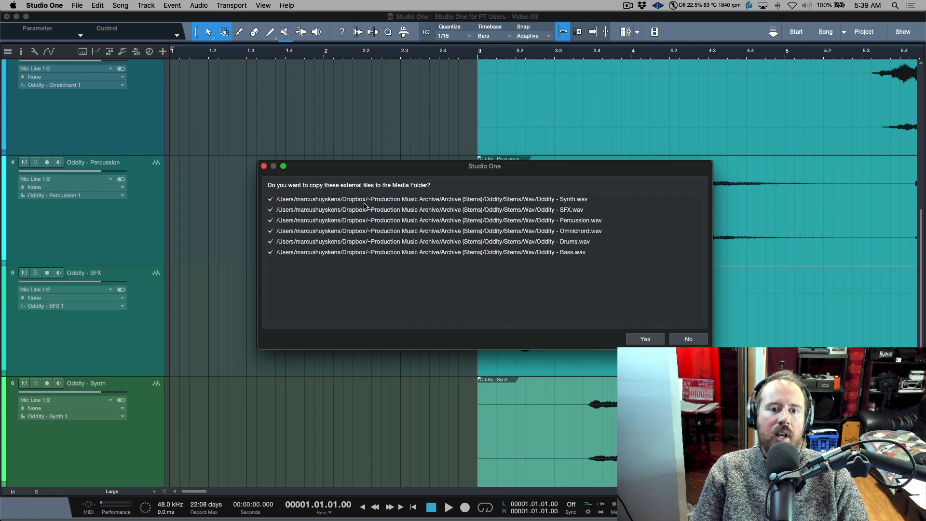
click(646, 339)
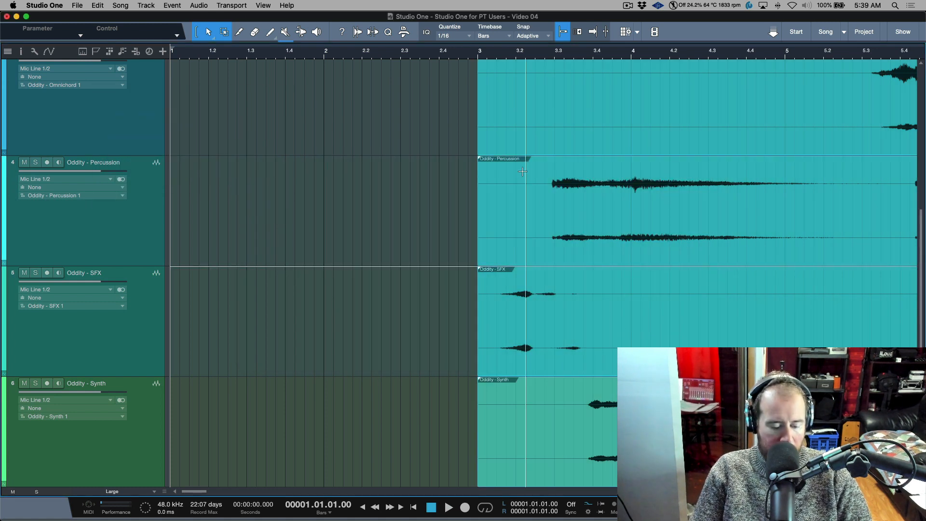
Step: Select all six stem events and move them to the start of the song at bar 1
key(shift+z)
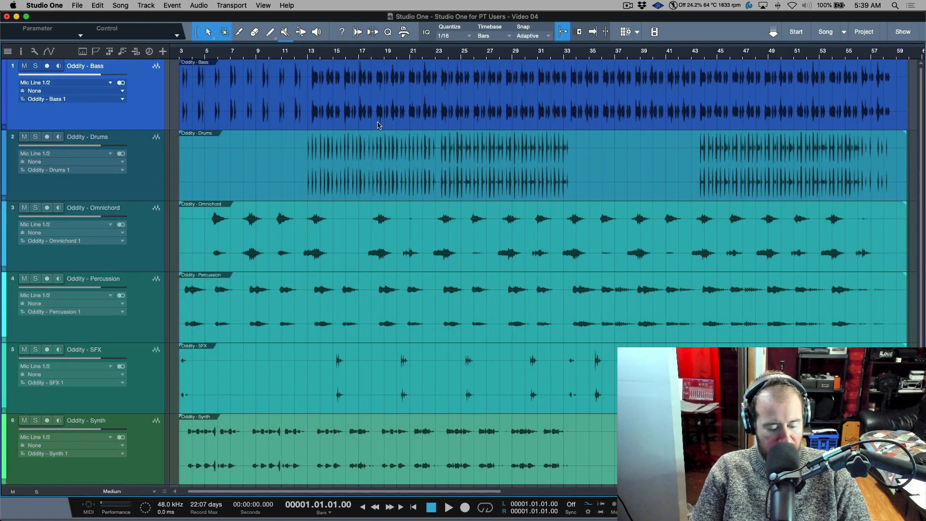
key(super+a)
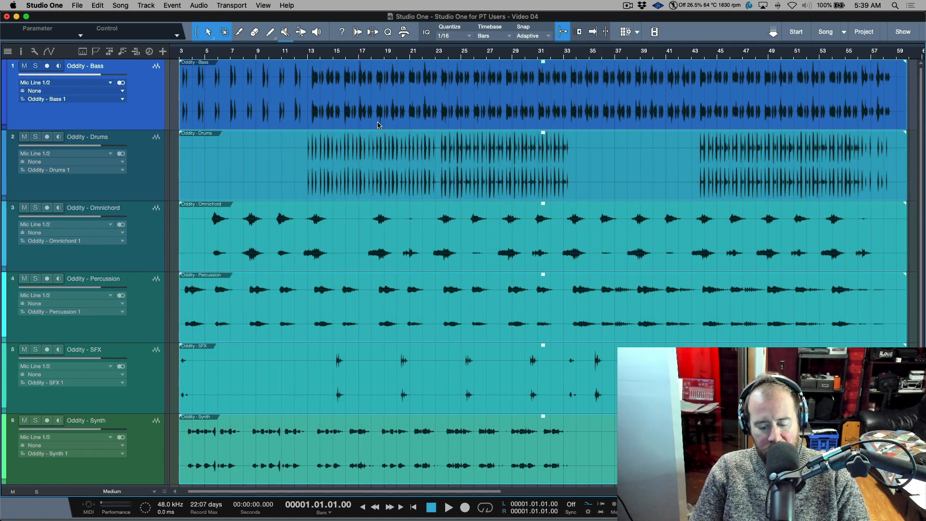
scroll(395, 154, left, 2)
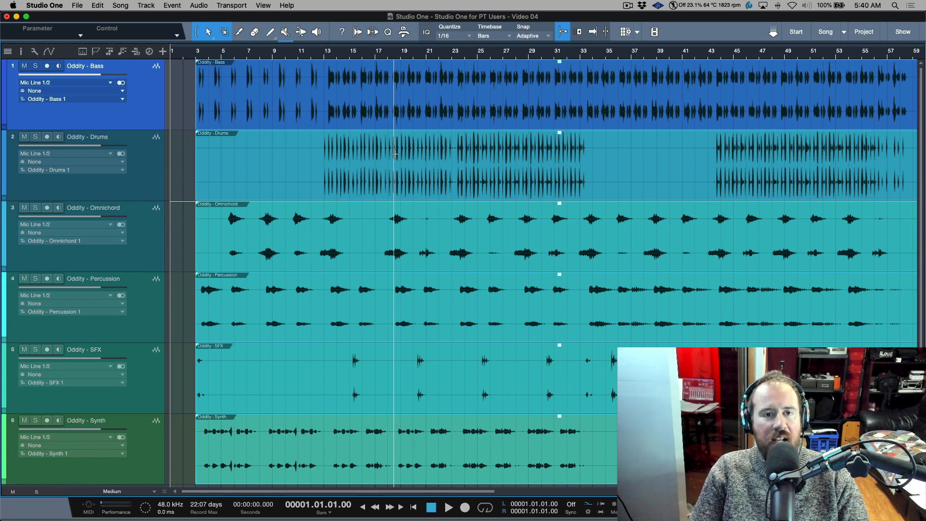
key(super+l)
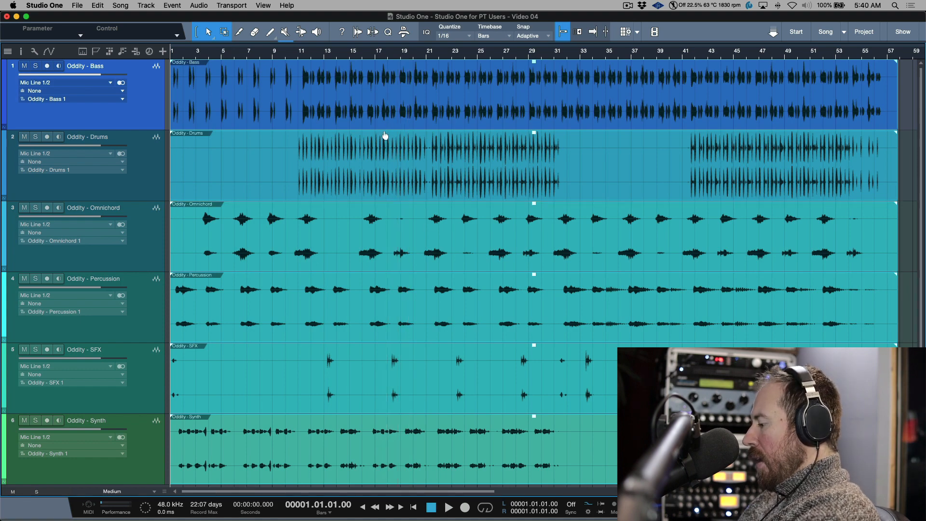
Step: Examine the stem waveforms at closer and wider horizontal zoom levels, ending with the whole song in view
key(e)
key(e)
key(e)
key(e)
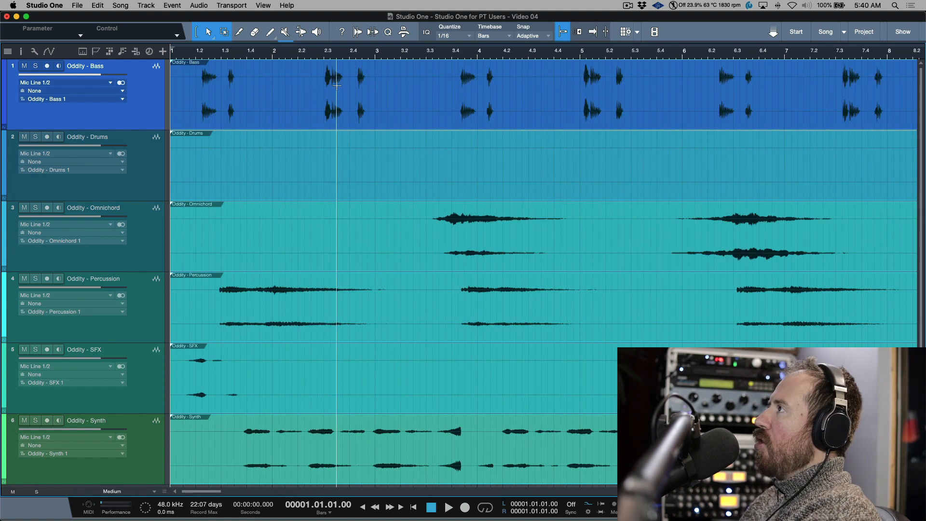
key(w)
key(w)
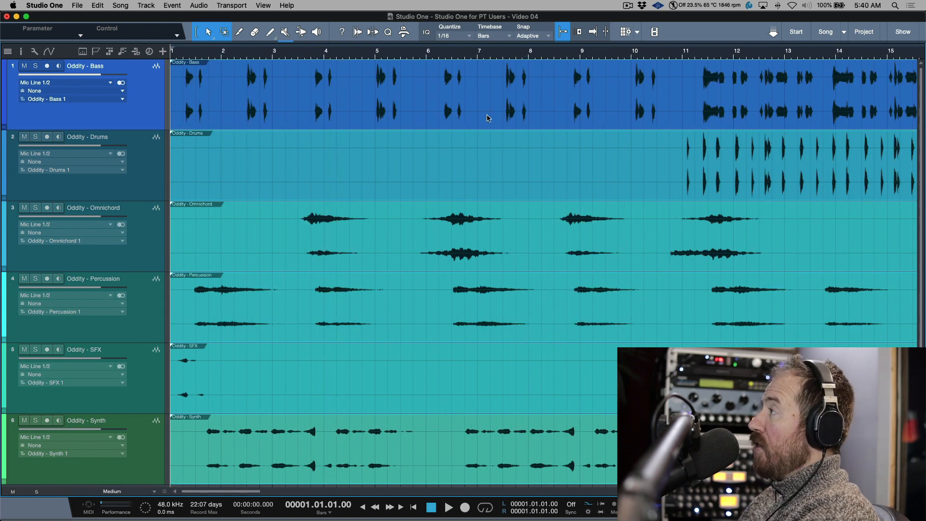
key(w)
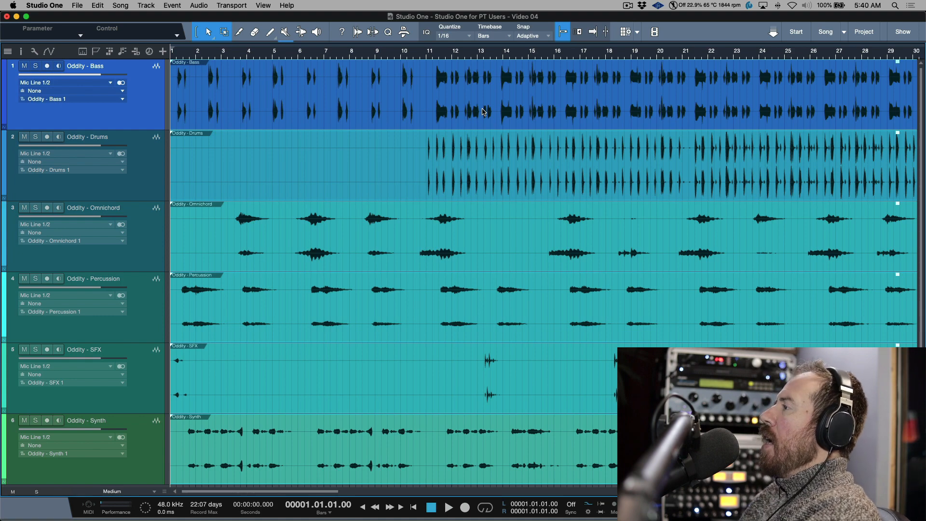
key(w)
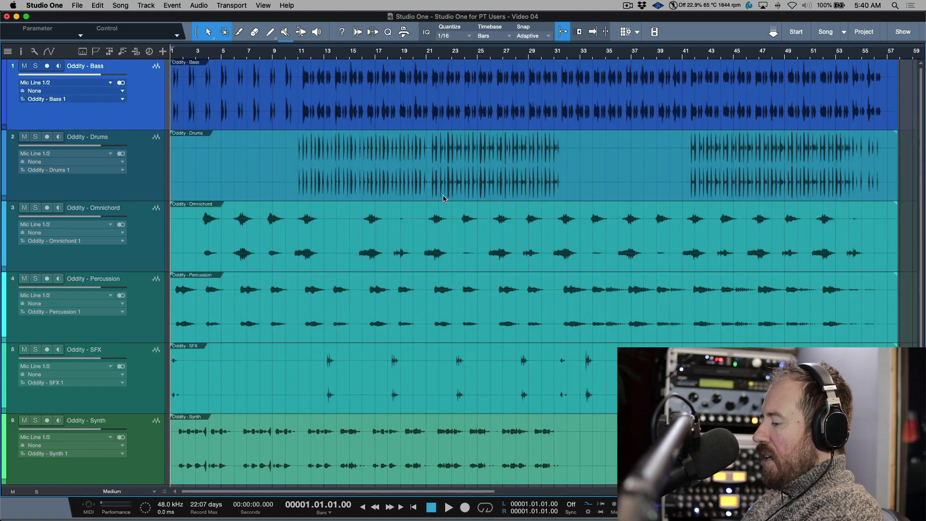
Step: Switch to the Pro Tools session "Studio One for PT Users - Video 03"
key(super+Tab)
key(super+Tab)
key(super+Tab)
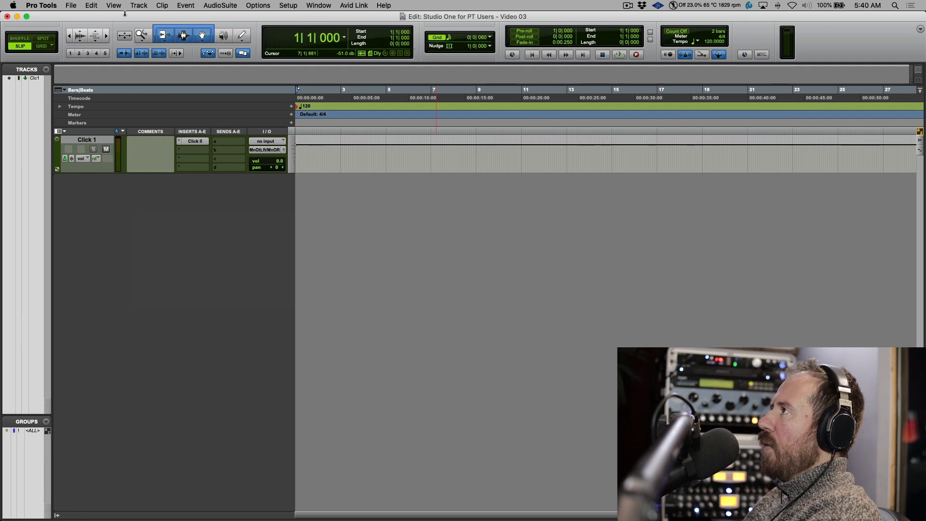
click(75, 6)
mouse_move(103, 164)
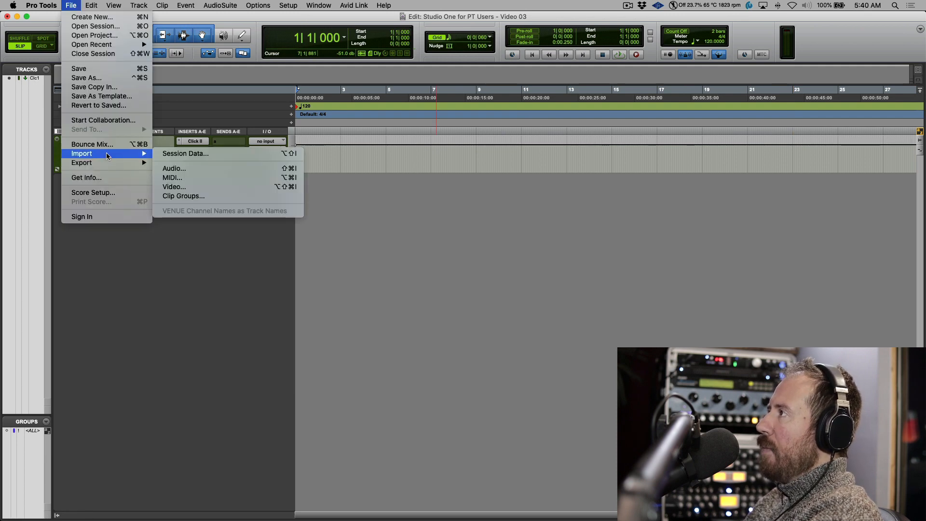
click(192, 173)
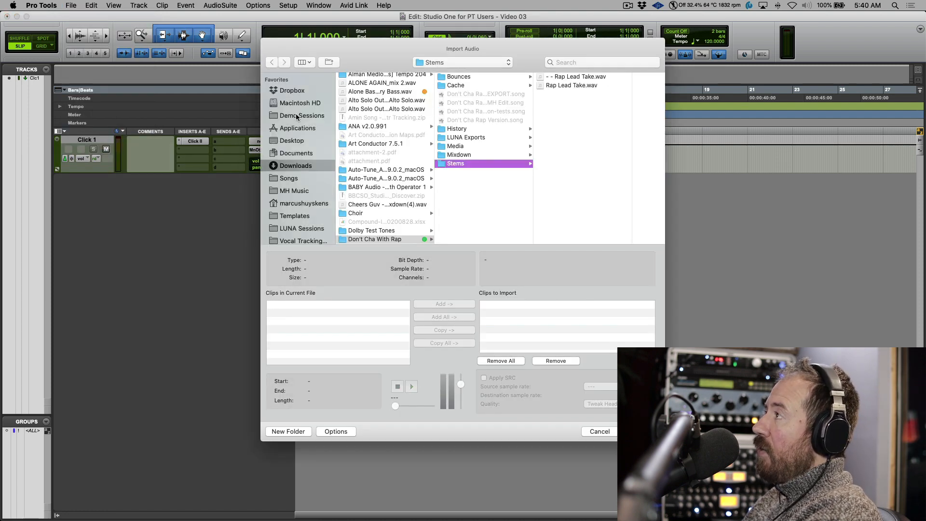
click(600, 431)
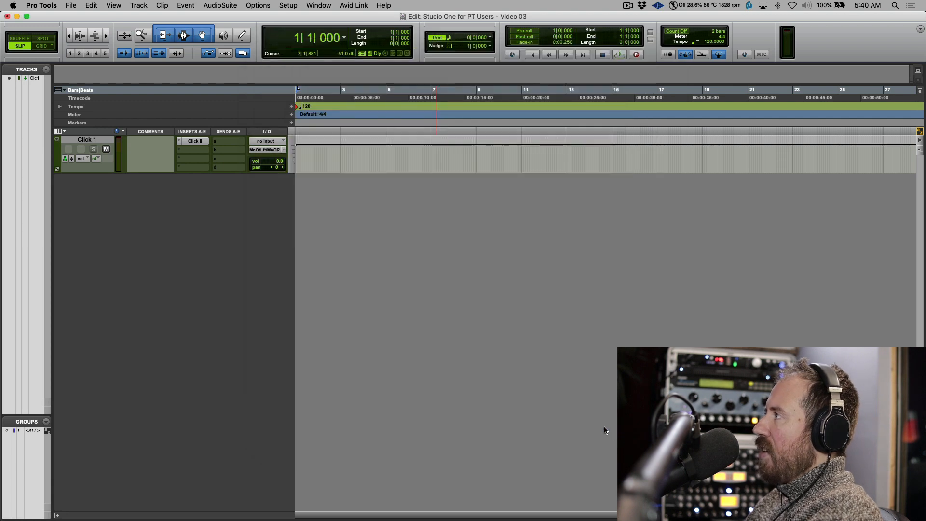
Step: Import the six Oddity WAV stems from Finder as new Pro Tools tracks and move their clips to the session start
key(super+Tab)
key(super+Tab)
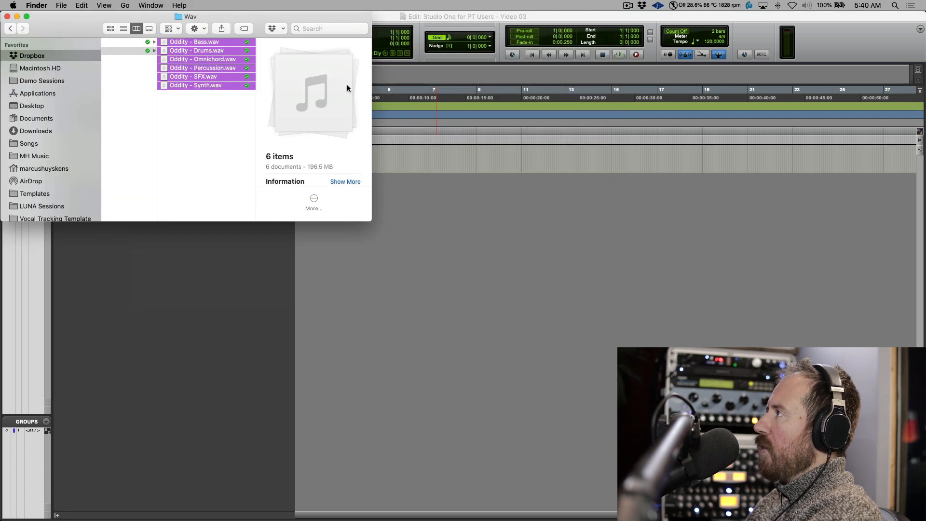
drag(170, 49, 430, 242)
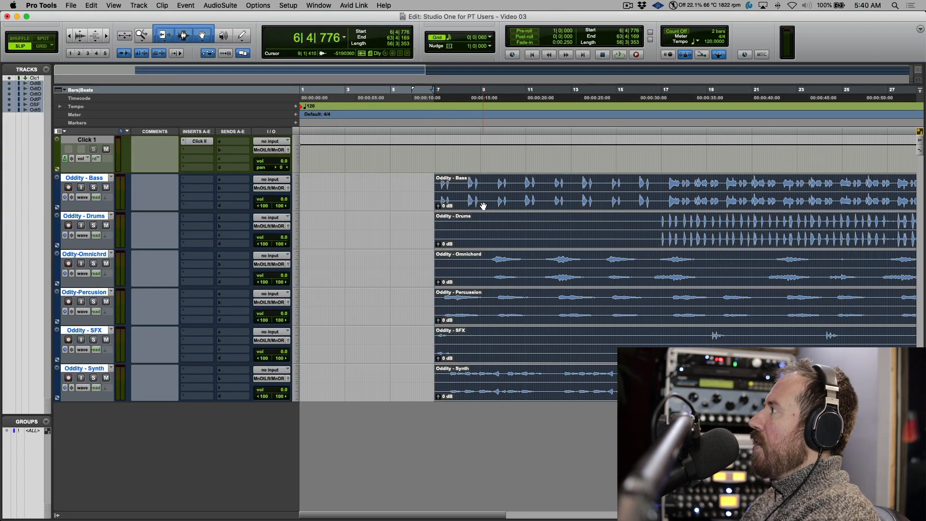
drag(494, 204, 344, 204)
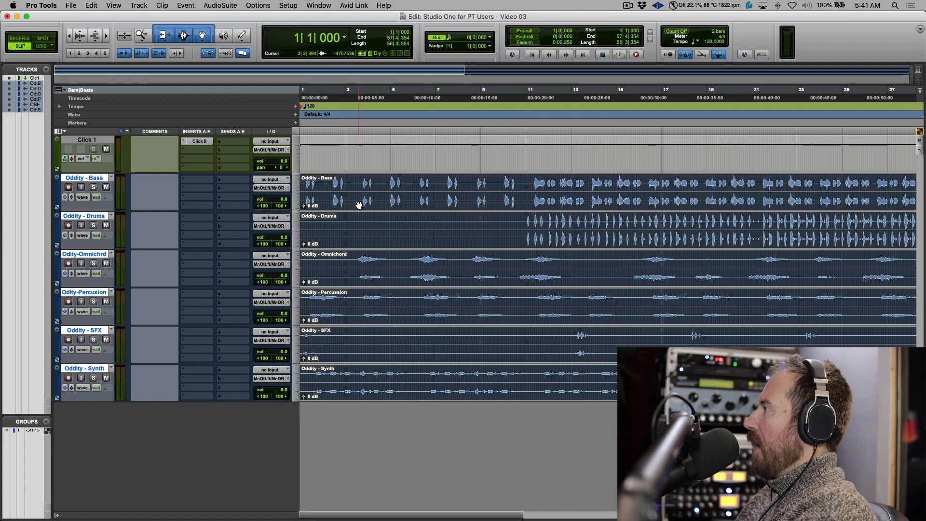
Step: Select about bars 2 to 5 within the Oddity - Bass clip, and finish with the entire clip selected
click(384, 180)
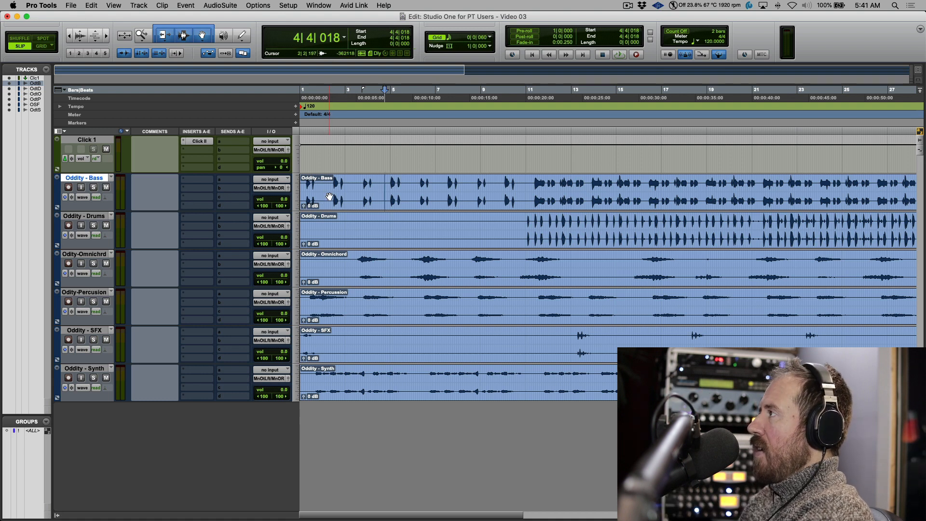
drag(332, 182, 394, 182)
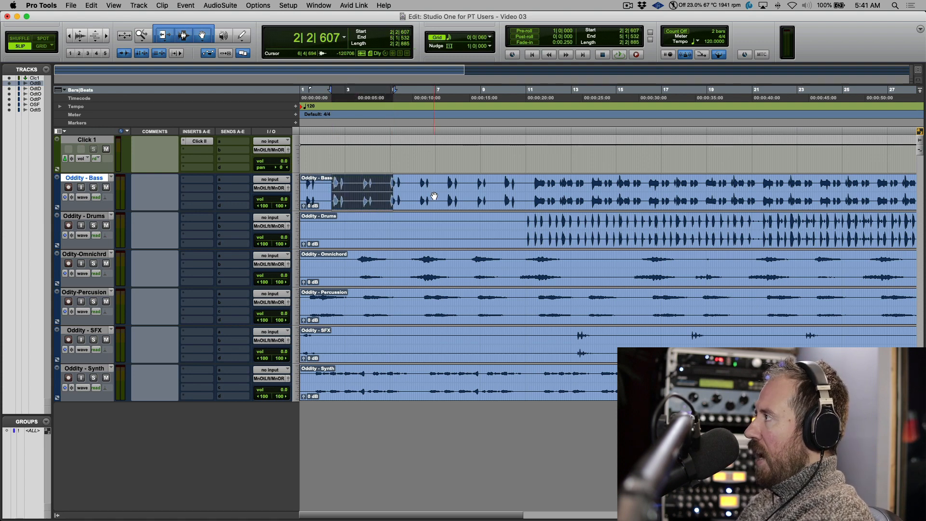
click(357, 205)
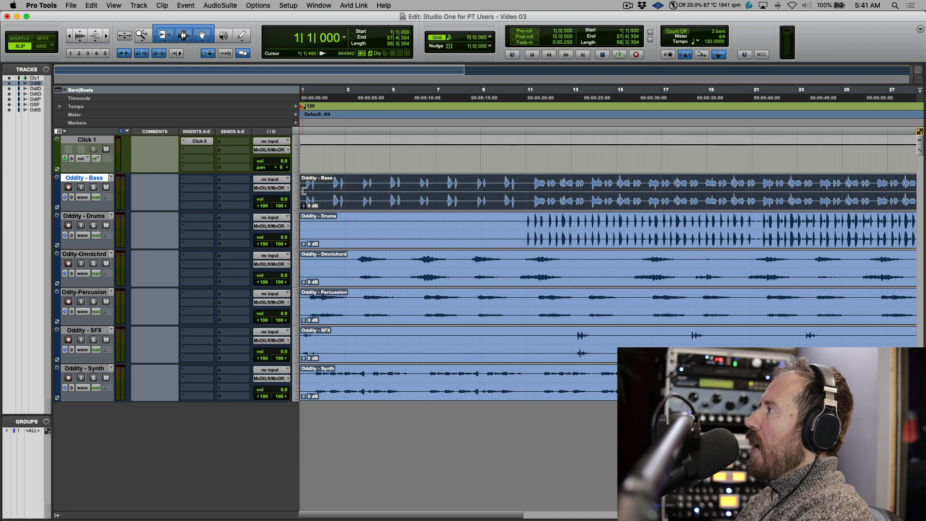
Step: Try trimming the start of the Oddity - Bass clip and adding a fade-in, and undo both edits
drag(301, 192, 336, 176)
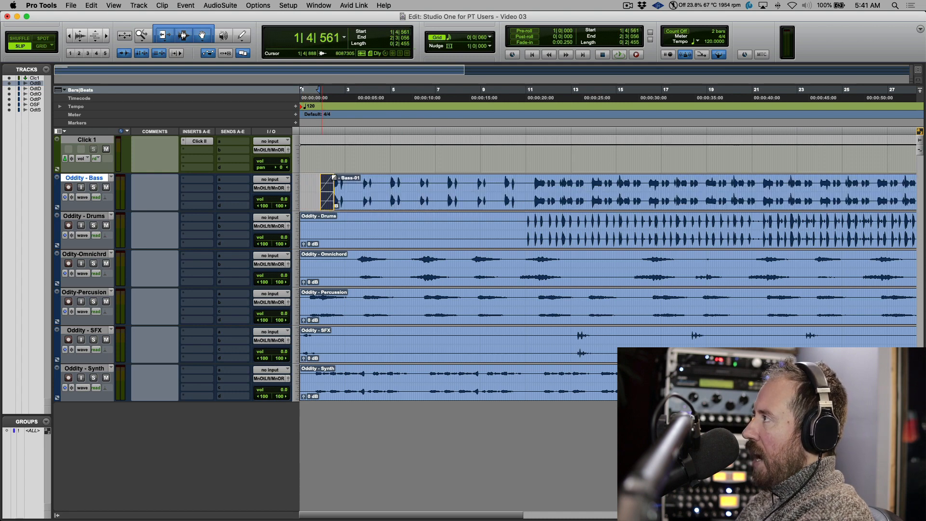
key(super+z)
key(super+z)
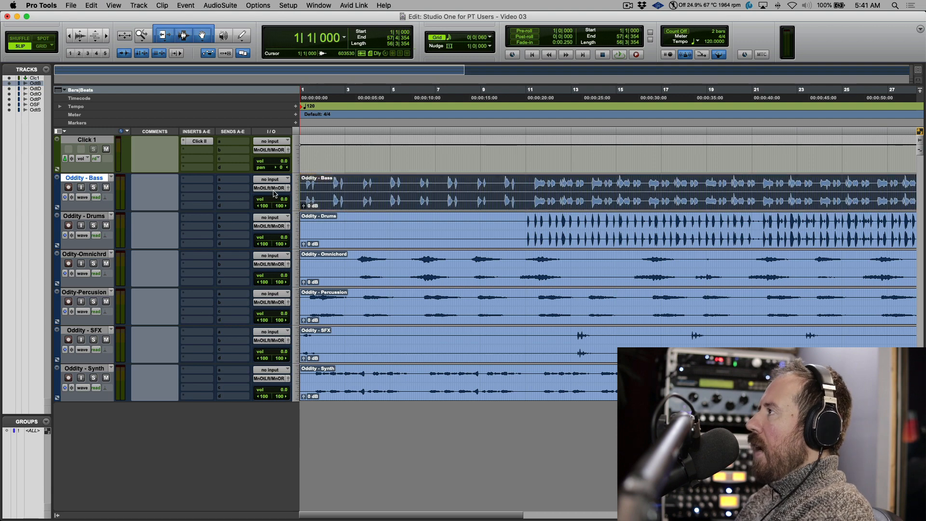
Step: Switch to Studio One and move the Oddity - Bass event to start at about bar 7
key(super+Tab)
key(super+Tab)
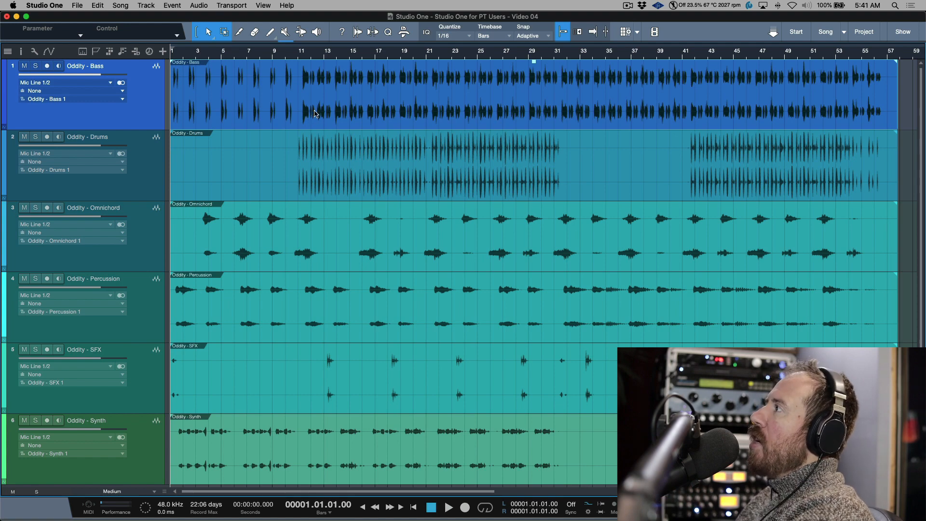
mouse_move(296, 120)
mouse_down()
mouse_move(369, 116)
mouse_move(313, 116)
mouse_up()
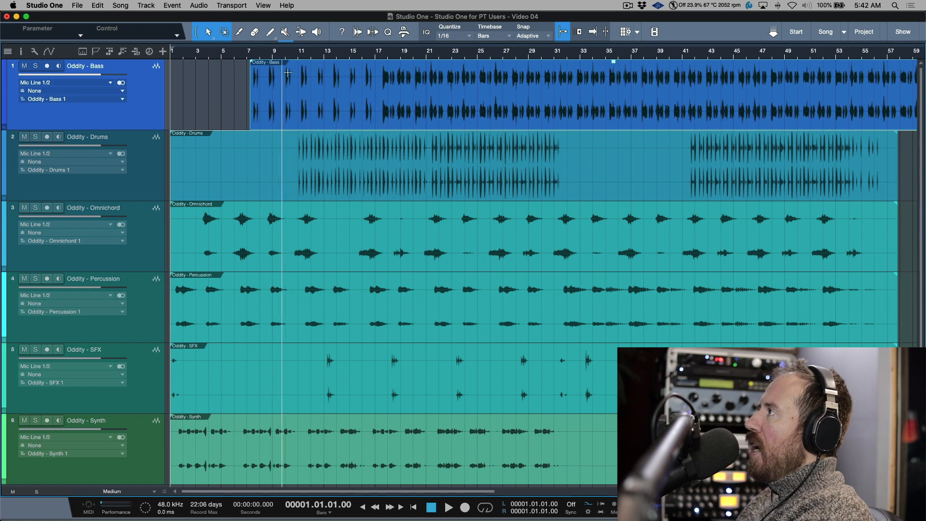
Step: Select a range of about bars 13 to 22 in the Oddity - Bass event, and move the whole event to about bar 8
drag(331, 70, 439, 70)
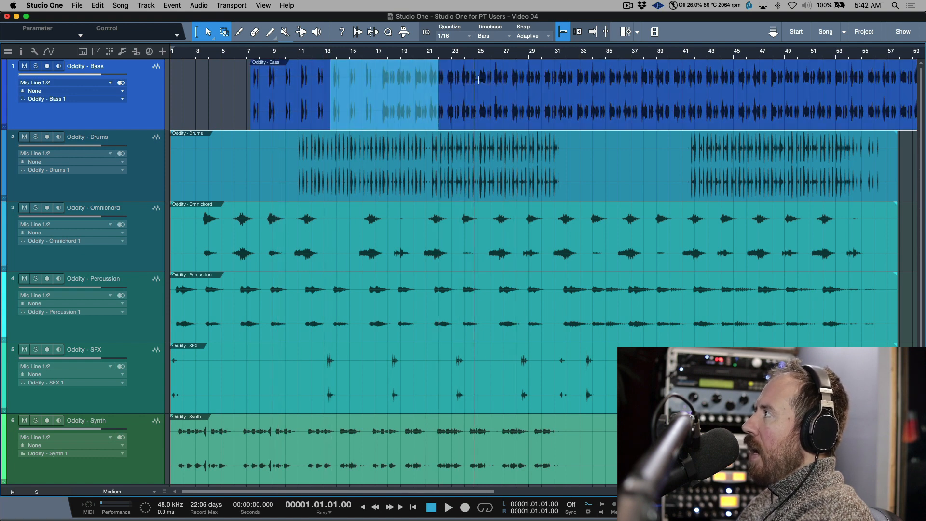
click(467, 116)
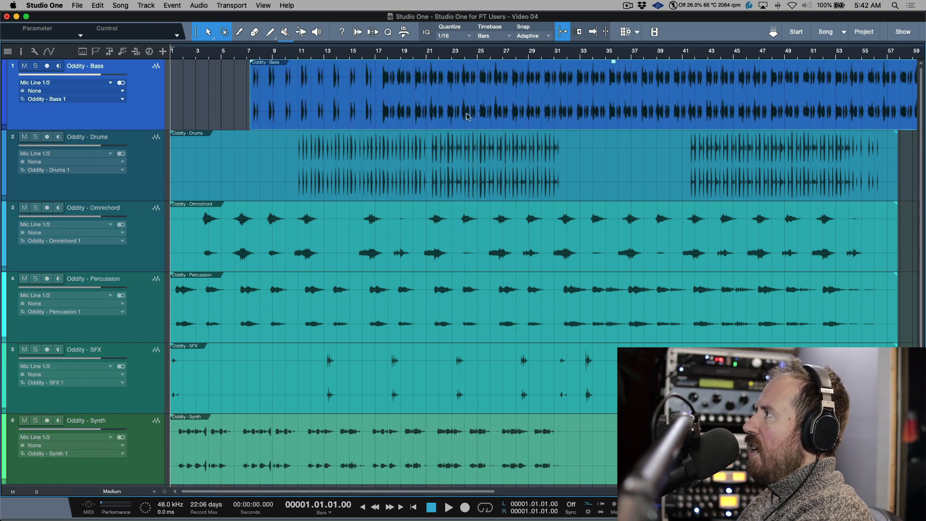
mouse_move(308, 116)
mouse_down()
mouse_move(349, 118)
mouse_move(321, 118)
mouse_up()
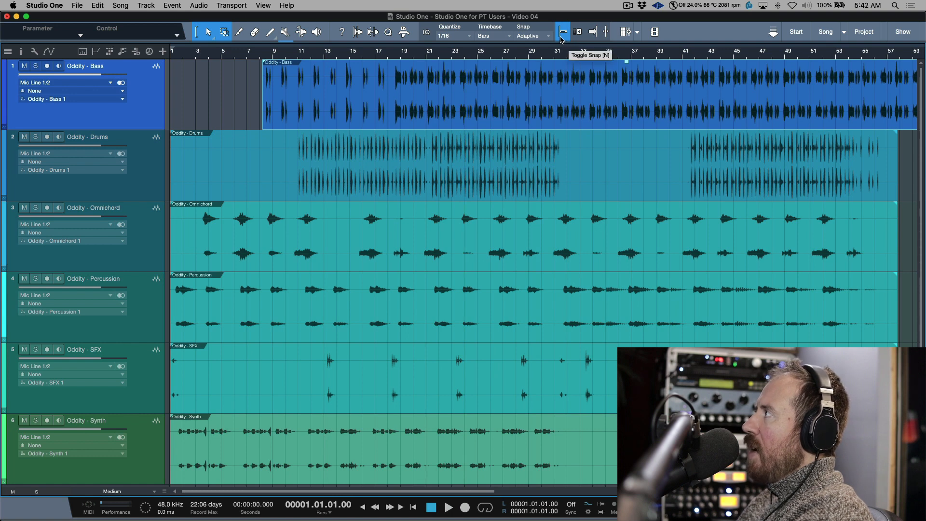
click(562, 32)
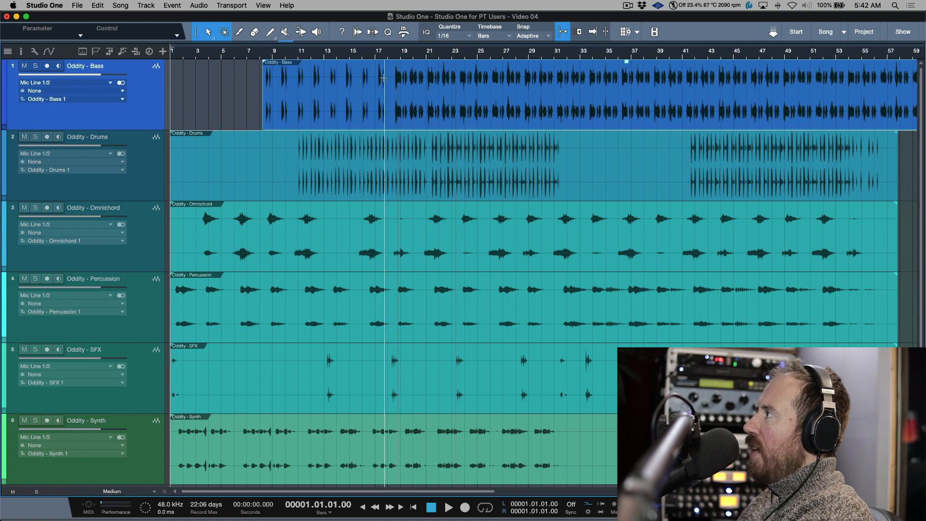
Step: Select a range of about bars 17 to 28 in the Oddity - Bass event, and add a fade-in ending at about bar 13
drag(375, 77, 517, 78)
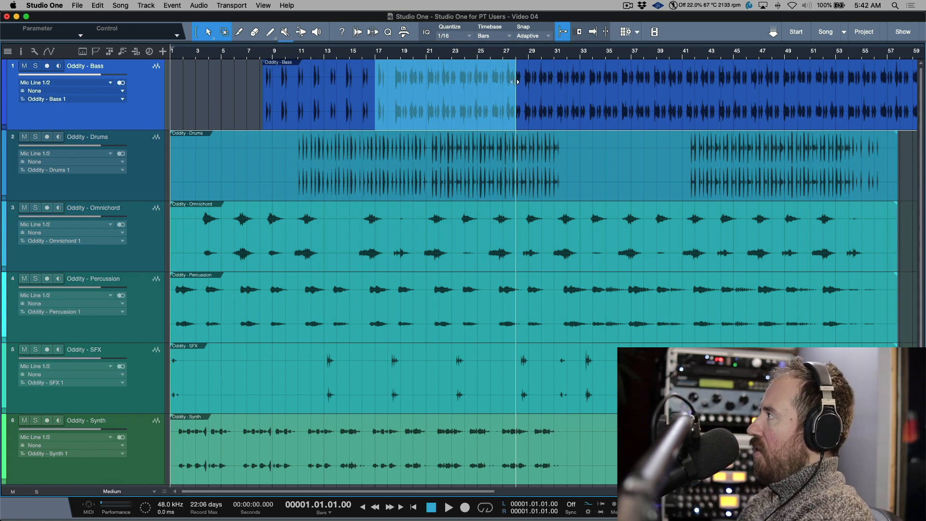
click(546, 115)
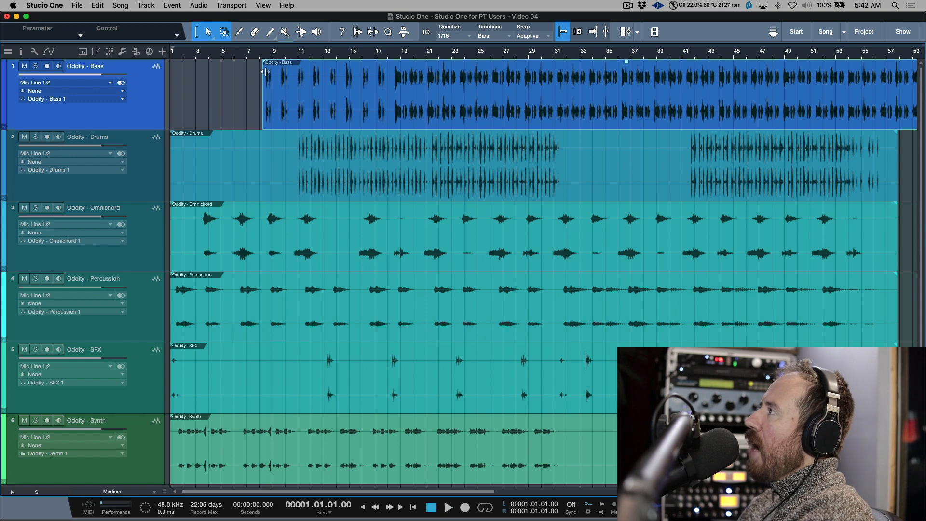
drag(262, 98, 333, 66)
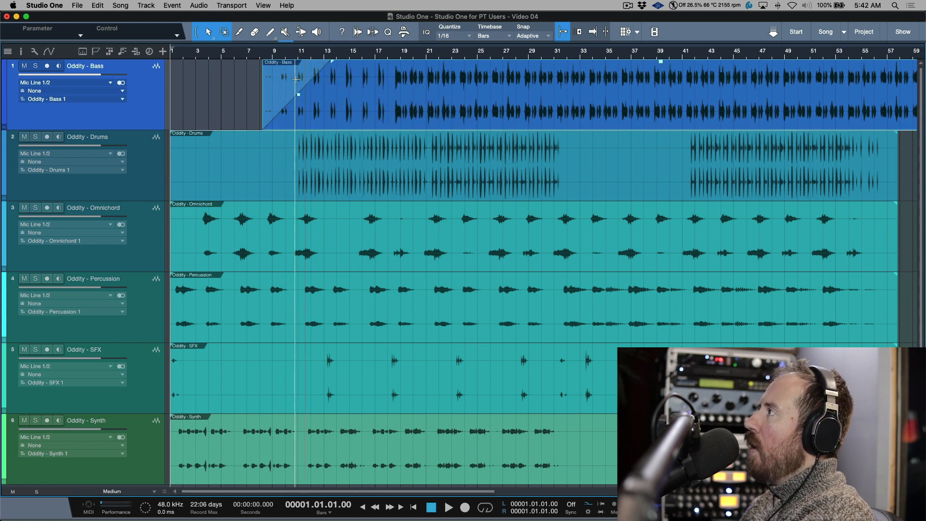
Step: Switch to Pro Tools and add a fade-in to the Oddity - Bass clip from bar 1 to about bar 2 beat 2
key(super+Tab)
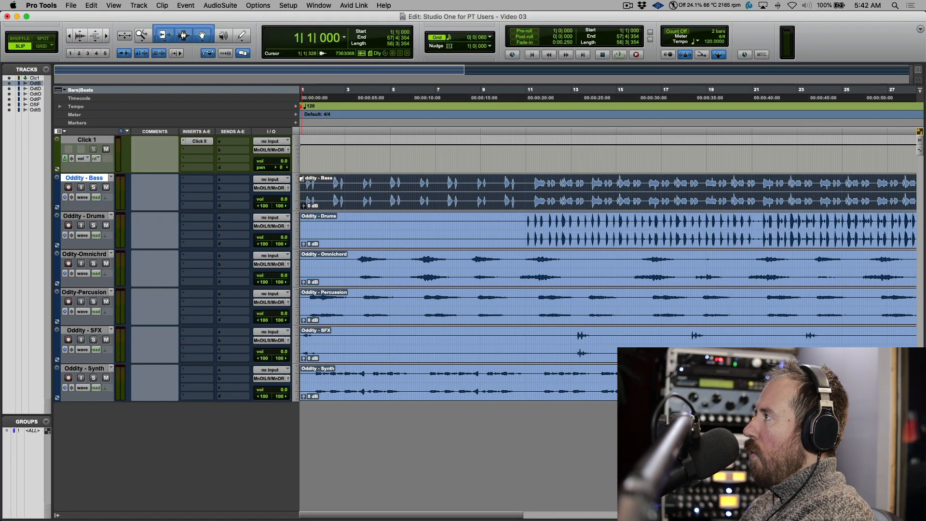
drag(302, 179, 333, 185)
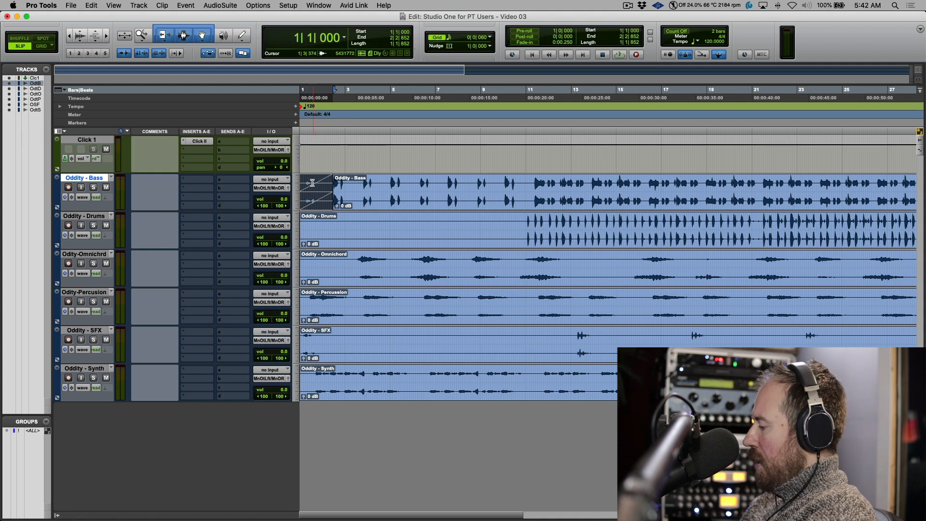
key(ctrl+Up)
key(ctrl+Up)
key(ctrl+Up)
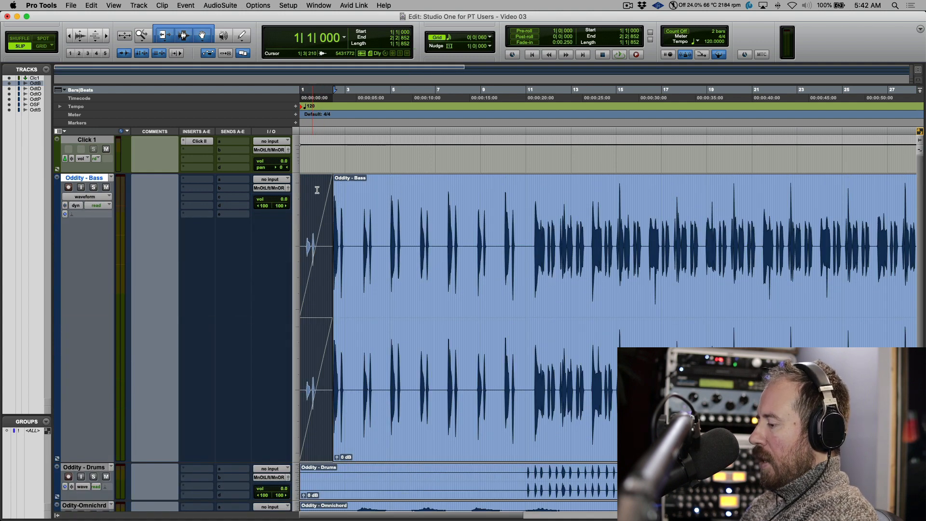
key(super+bracketright)
key(super+bracketright)
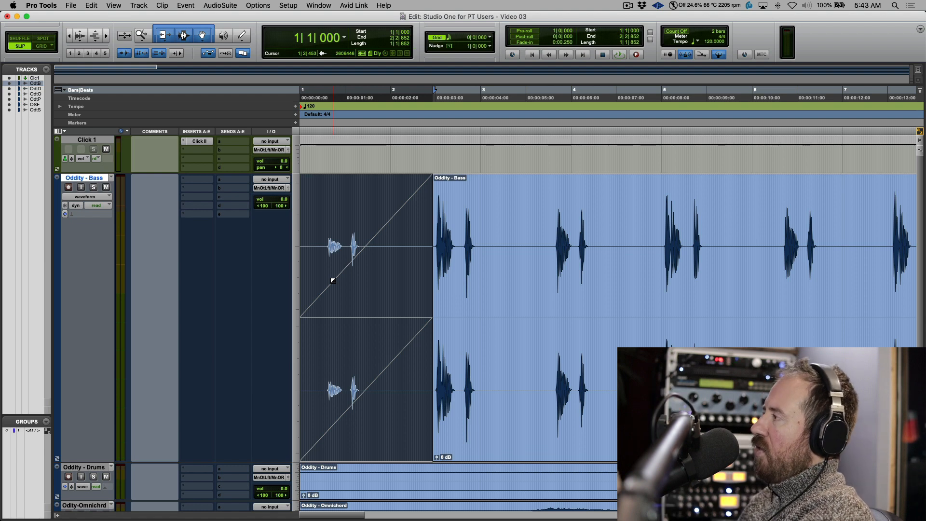
Step: Bend the Oddity - Bass clip's fade-in into an upward-bulging curve, and open its Fade In settings and cancel them
mouse_move(333, 280)
mouse_down()
mouse_move(333, 309)
mouse_move(333, 231)
mouse_move(333, 282)
mouse_move(320, 283)
mouse_up()
double_click(321, 283)
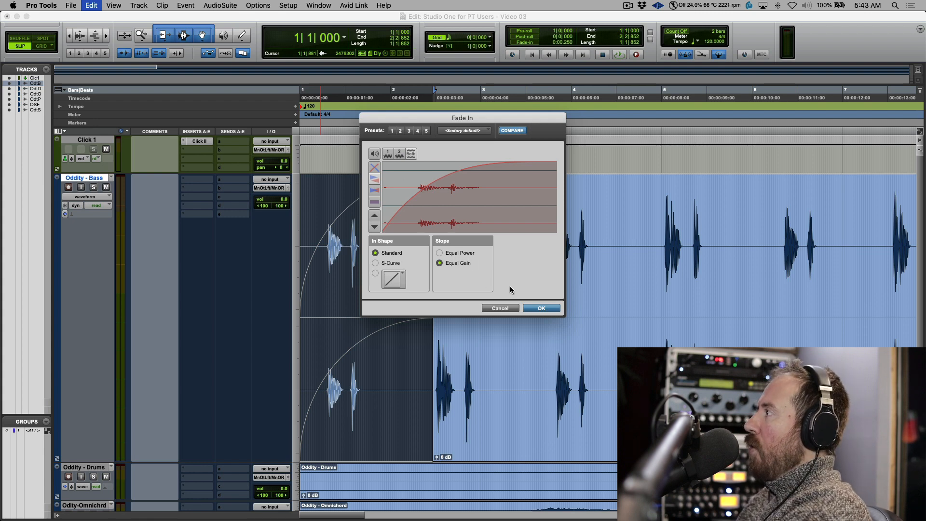
click(500, 308)
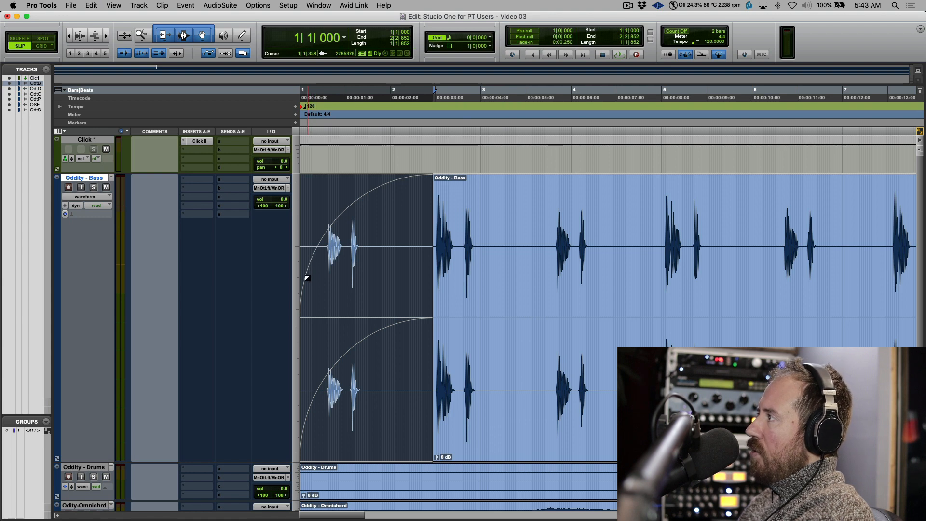
mouse_move(310, 278)
mouse_down()
mouse_move(398, 279)
mouse_move(322, 280)
mouse_up()
Step: Switch to Studio One, bend the Oddity - Bass event's fade-in curve downward, and return it to a linear fade-in
key(super+Tab)
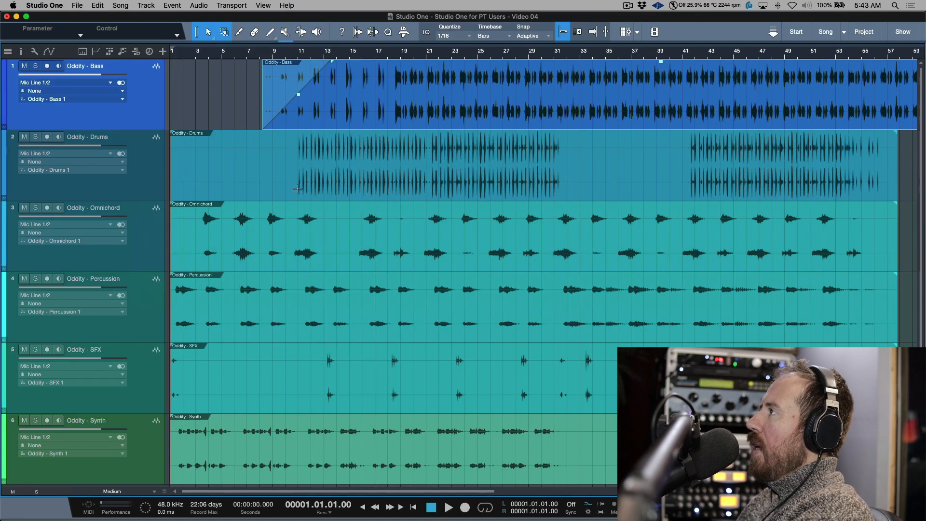
mouse_move(298, 98)
mouse_down()
mouse_move(314, 95)
mouse_move(250, 99)
mouse_move(241, 88)
mouse_move(298, 100)
mouse_up()
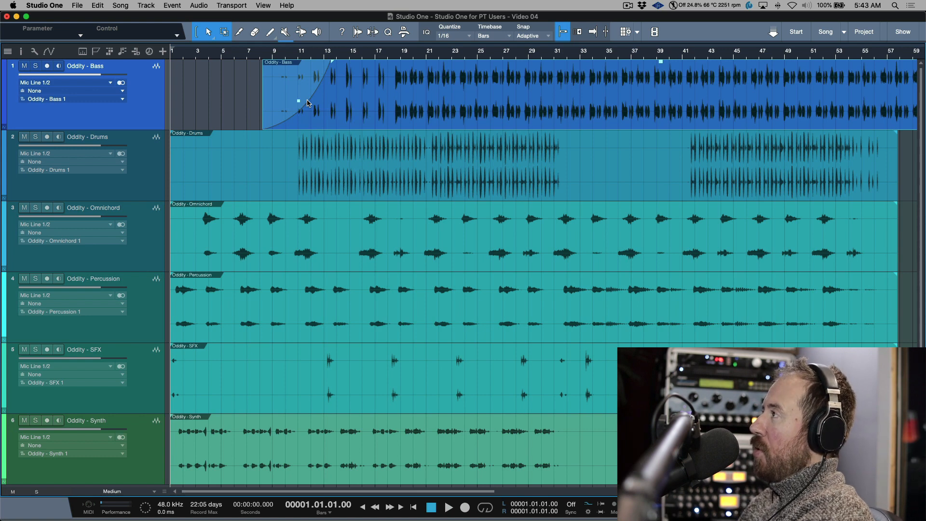
mouse_move(300, 106)
mouse_down()
mouse_move(300, 87)
mouse_move(300, 118)
mouse_move(301, 76)
mouse_move(300, 118)
mouse_move(301, 85)
mouse_move(304, 97)
mouse_up()
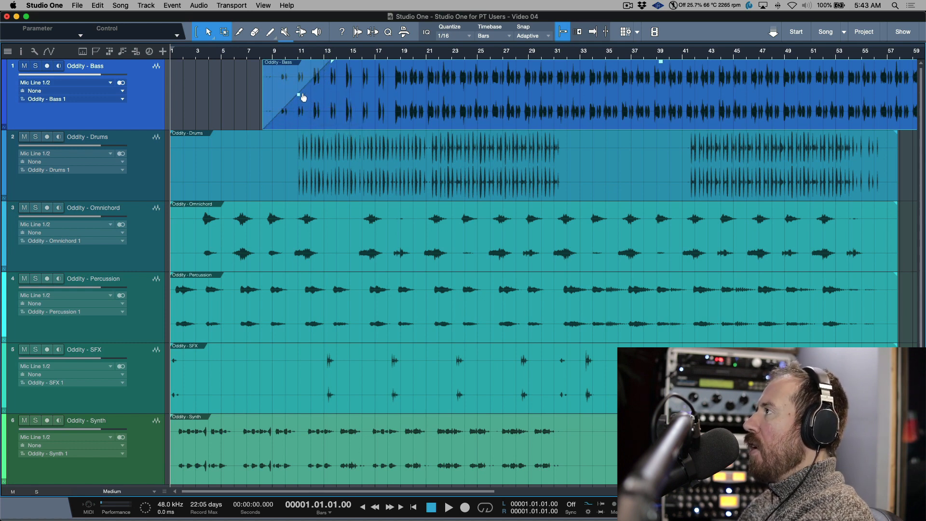
drag(300, 99, 302, 100)
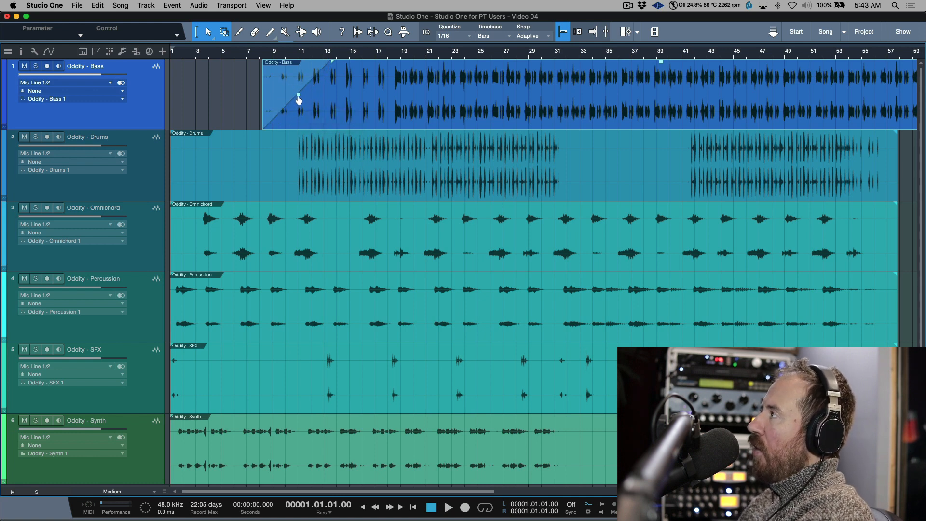
drag(299, 99, 300, 99)
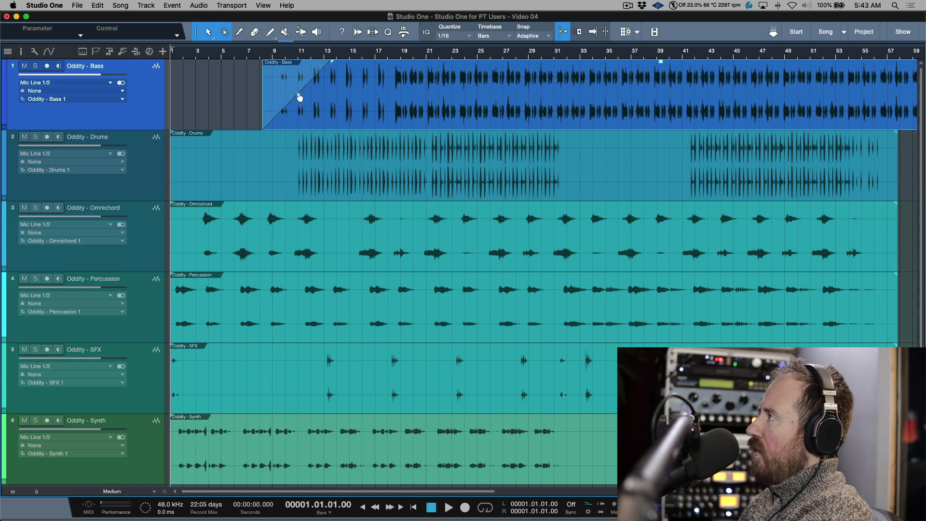
mouse_move(299, 98)
mouse_down()
mouse_move(300, 72)
mouse_move(300, 98)
mouse_up()
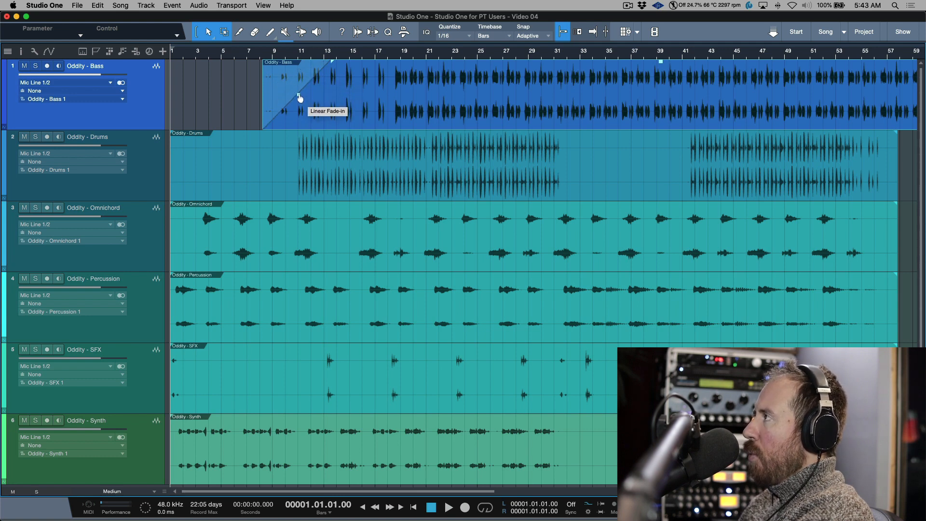
Step: Remove the fade-in from the Oddity - Bass event and move the event to start at bar 1
drag(373, 116, 281, 119)
drag(240, 63, 172, 66)
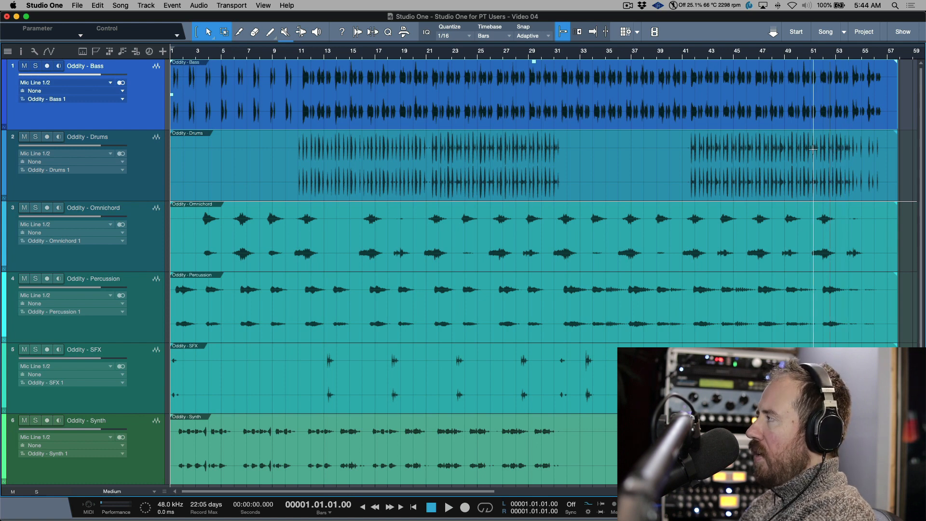
Step: Add an inward-curved fade-out from about bar 44 to the Bass, Drums and Omnichord events together, and try trimming and re-extending their ends
key(w)
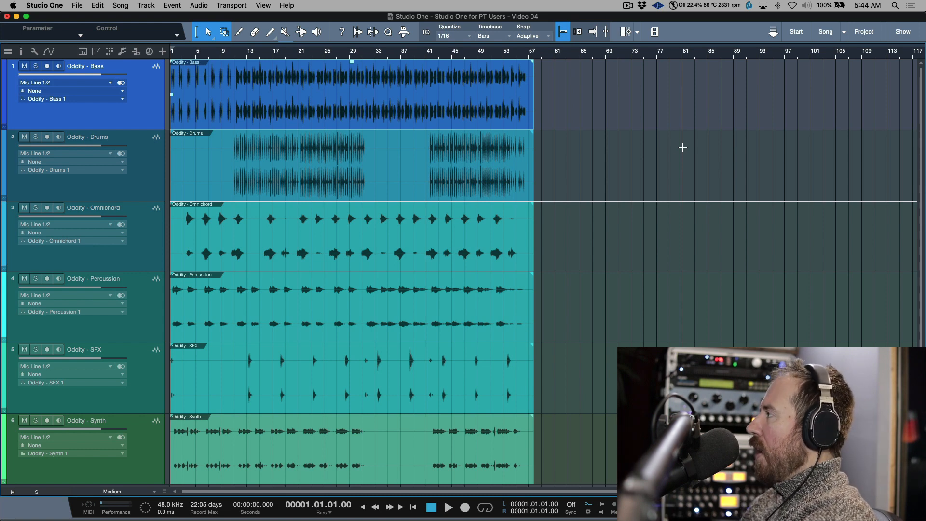
drag(576, 118, 425, 220)
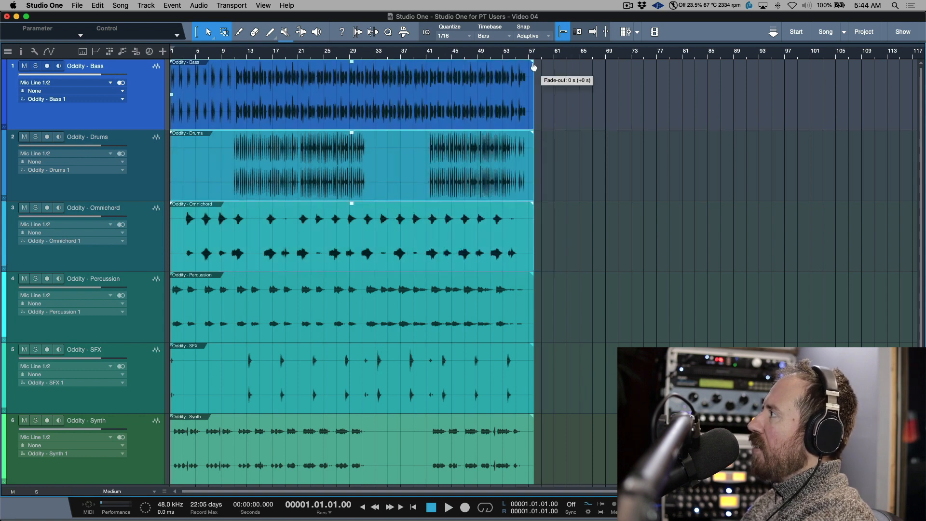
drag(534, 67, 446, 69)
mouse_move(488, 94)
mouse_down()
mouse_move(487, 107)
mouse_move(501, 101)
mouse_up()
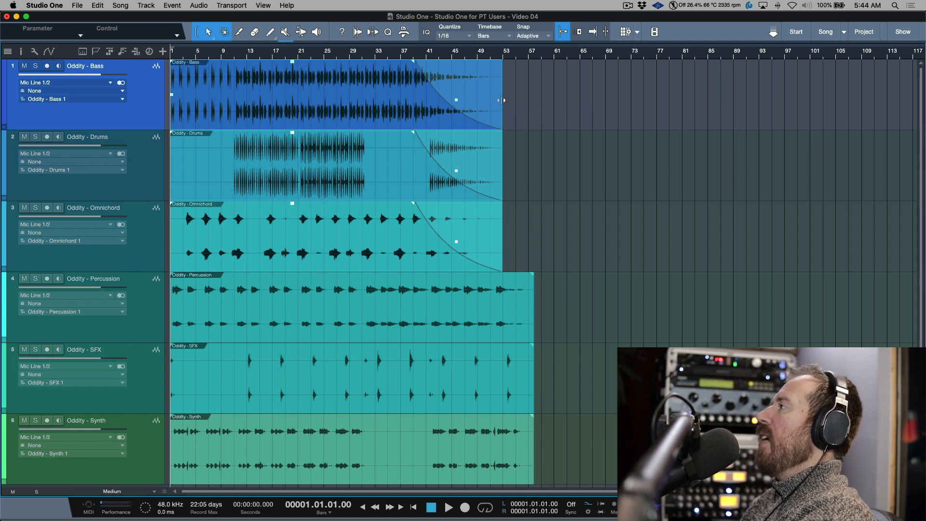
drag(502, 100, 592, 101)
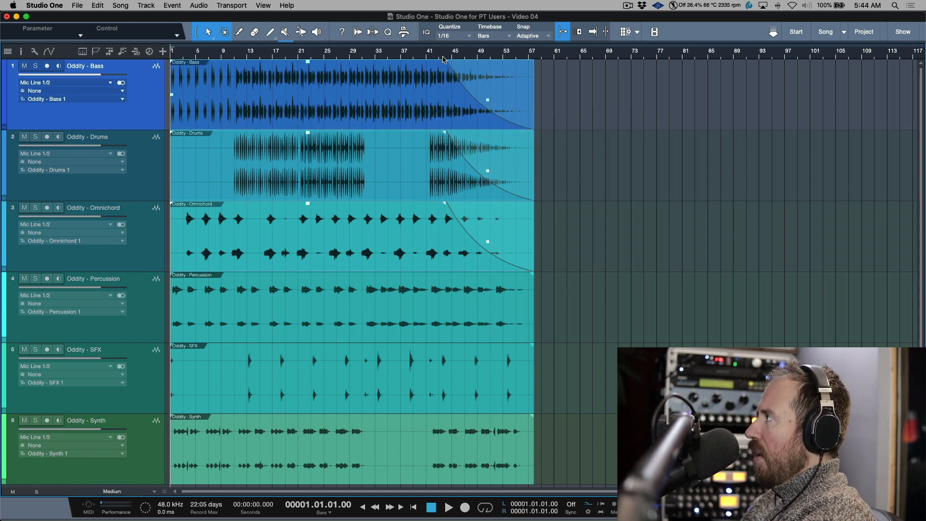
click(536, 169)
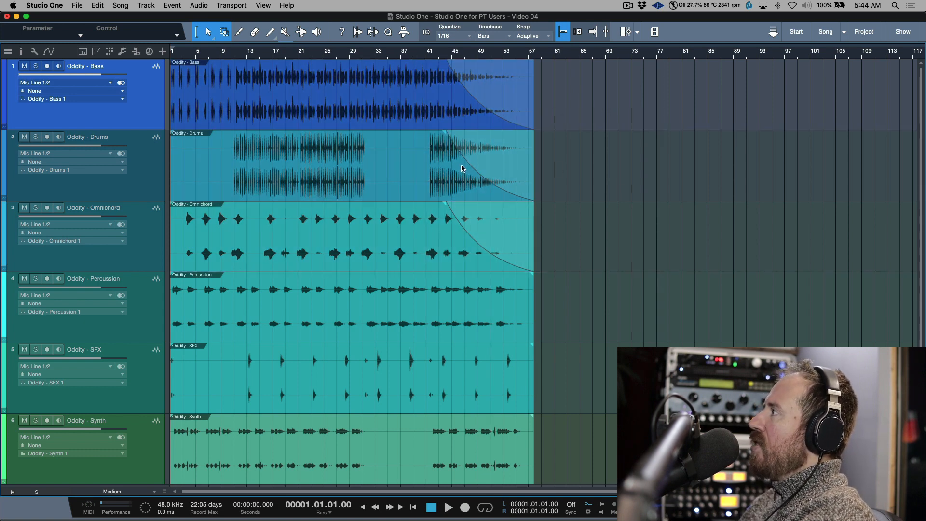
Step: Stagger the ends of the Bass, Drums and Omnichord events, trimming them to about bars 49, 45 and 42
drag(533, 166, 510, 166)
drag(533, 235, 488, 235)
drag(574, 116, 368, 217)
drag(530, 85, 481, 98)
click(555, 191)
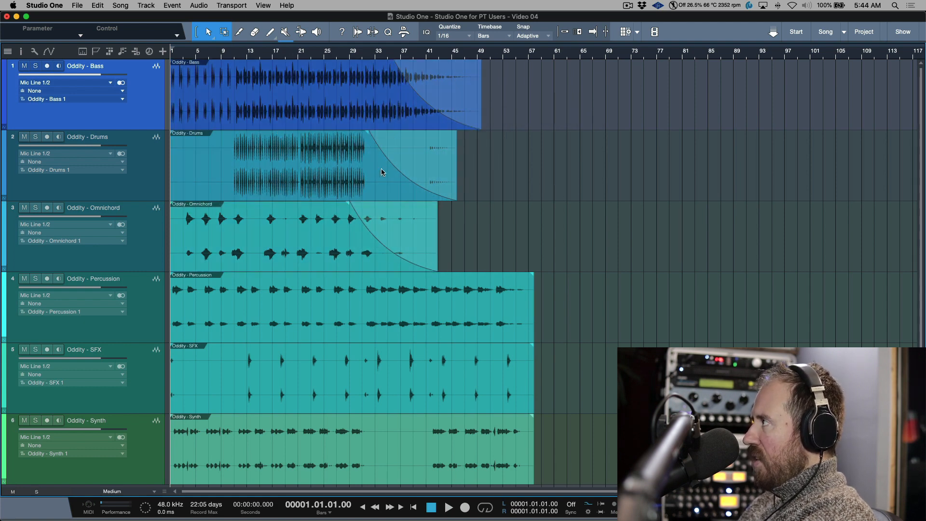
Step: Give the fade-outs different shapes: an outward curve on Bass, a linear slope on Drums and a steeper inward curve on Omnichord
click(436, 103)
drag(435, 103, 441, 79)
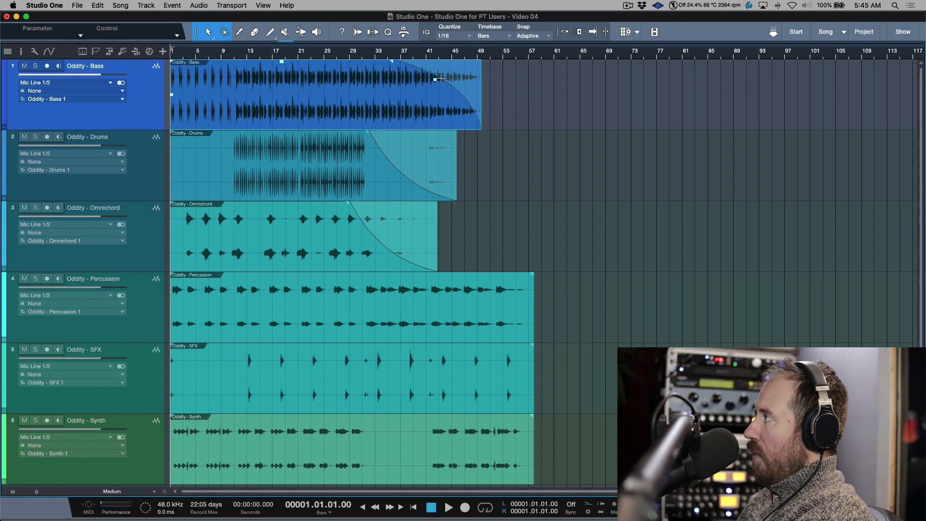
click(400, 189)
drag(413, 175, 415, 171)
click(390, 254)
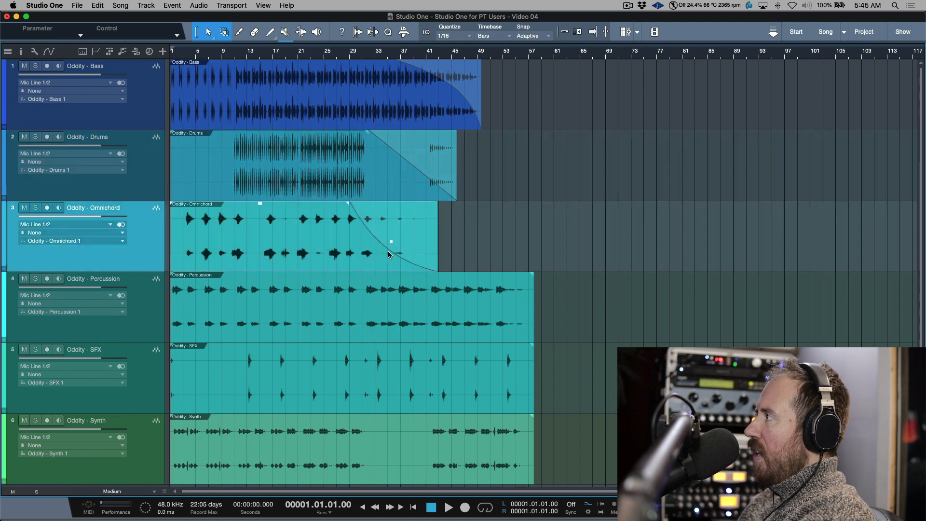
drag(393, 246, 393, 258)
Step: Select the Bass, Drums and Omnichord events and try adjusting their fade-out curves together
drag(519, 121, 283, 226)
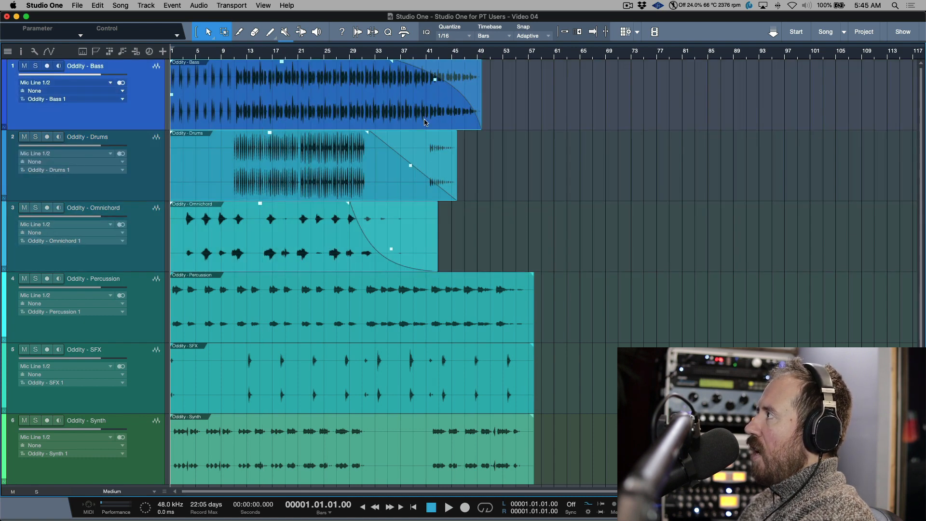
drag(439, 77, 437, 84)
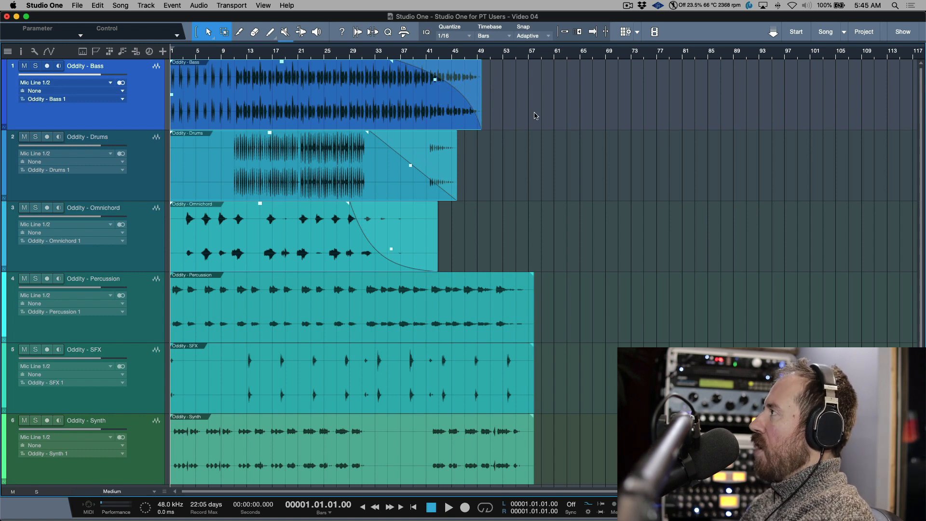
click(510, 121)
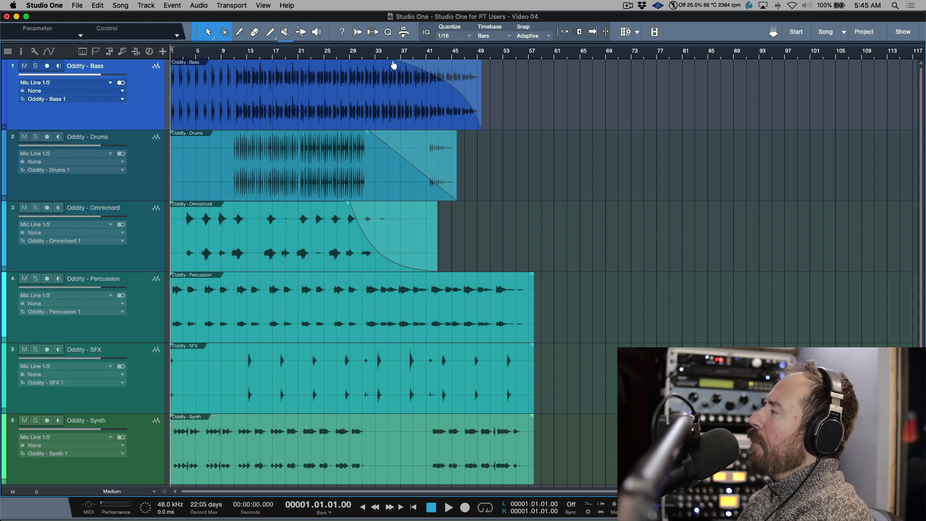
Step: Adjust the start of the Oddity - Bass fade-out, and move it to about bar 31 while the Oddity - Drums track is selected
drag(526, 124, 430, 108)
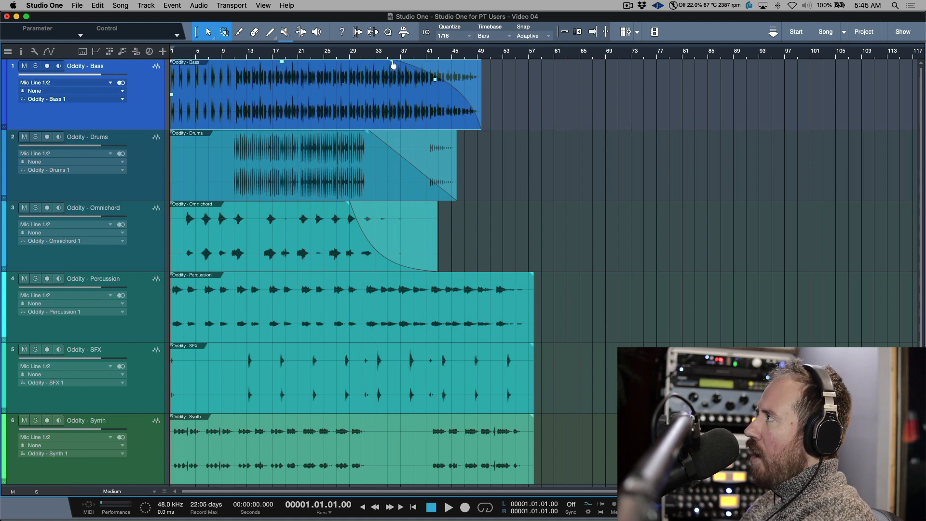
mouse_move(393, 64)
mouse_down()
mouse_move(509, 73)
mouse_move(361, 68)
mouse_move(390, 69)
mouse_up()
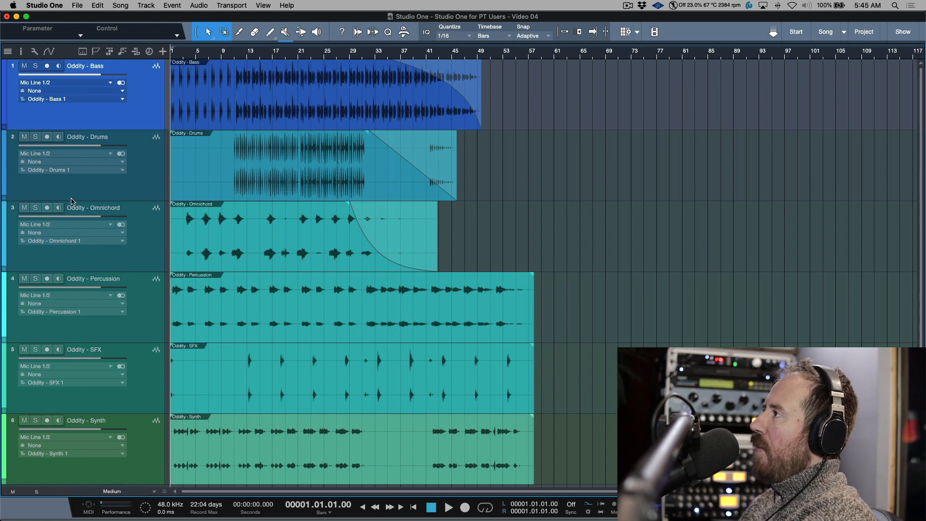
click(152, 186)
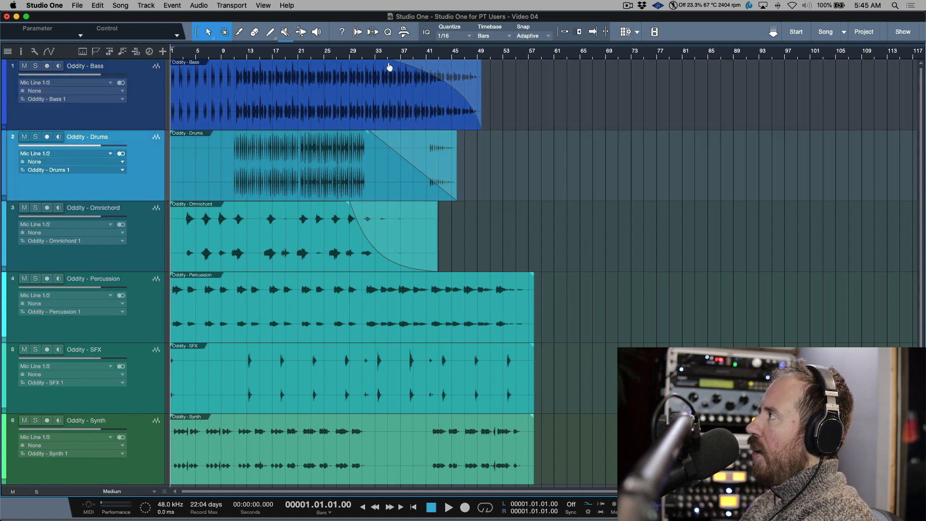
drag(390, 67, 365, 73)
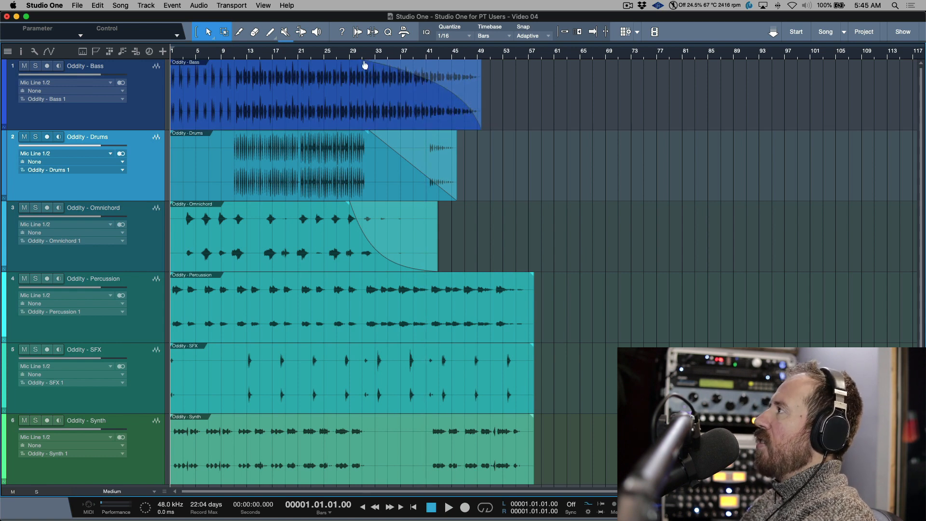
Step: Extend the Bass, Drums and Omnichord events together back to about bar 57, and remove all three fade-outs
drag(528, 60, 305, 260)
drag(481, 85, 600, 140)
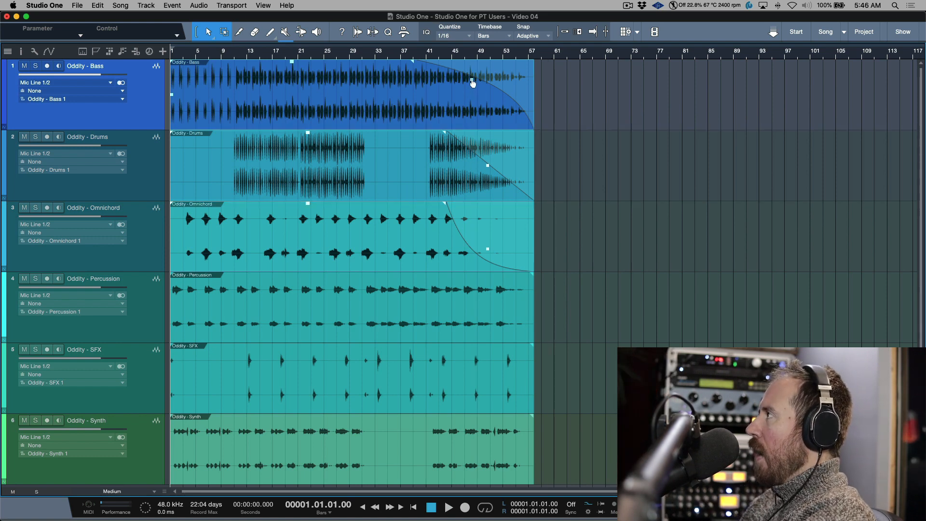
drag(414, 67, 661, 88)
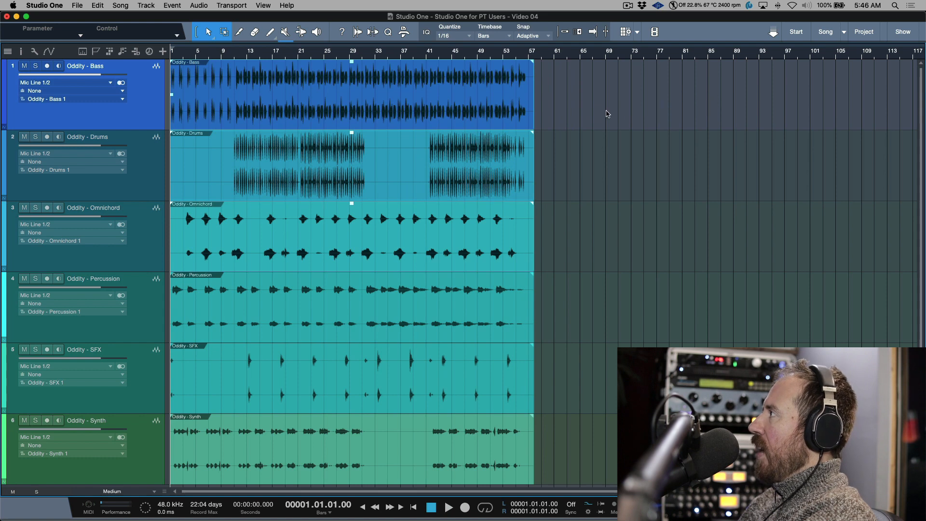
click(608, 115)
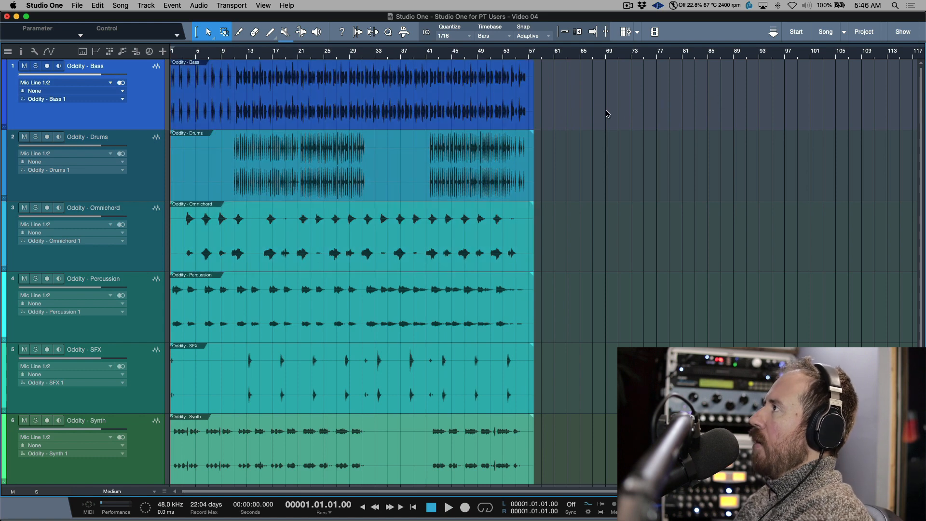
click(302, 33)
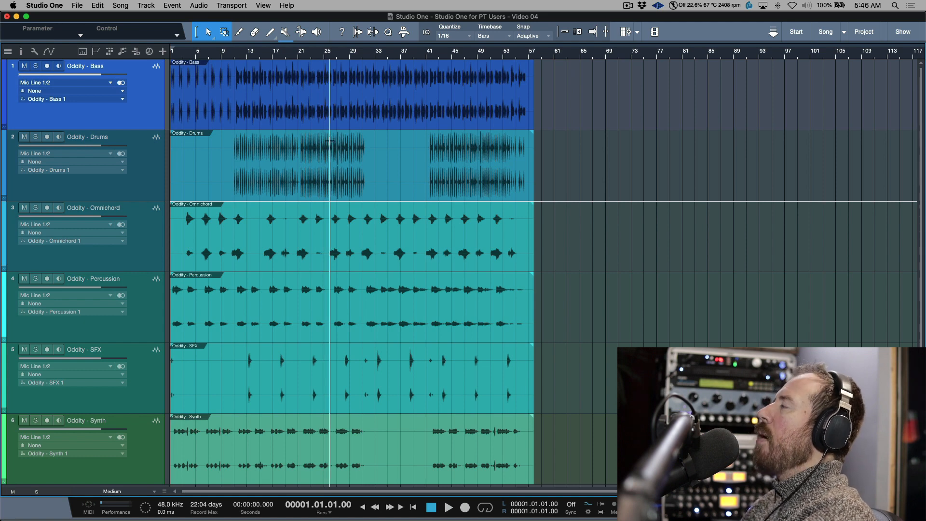
Step: Move the Oddity - Bass event to about bar 11 with the Arrow tool, and return it to bar 1
click(195, 34)
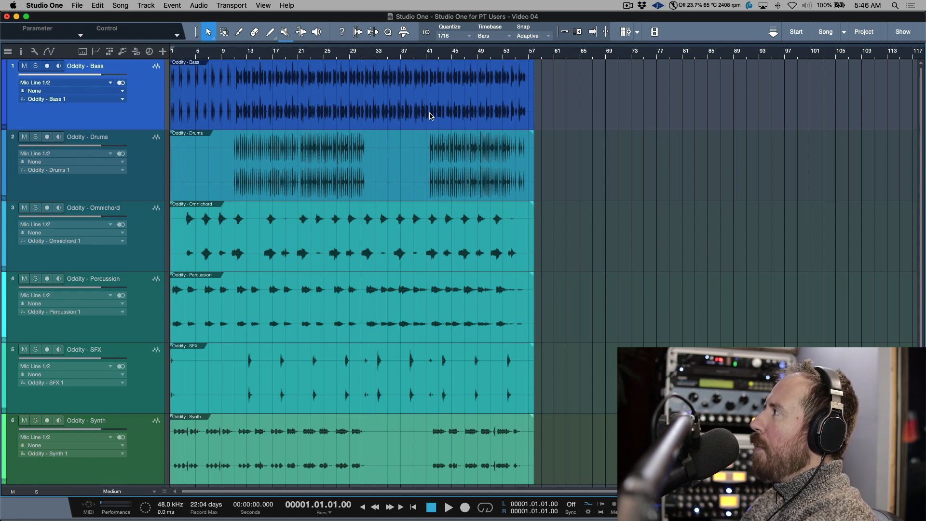
drag(432, 116, 370, 114)
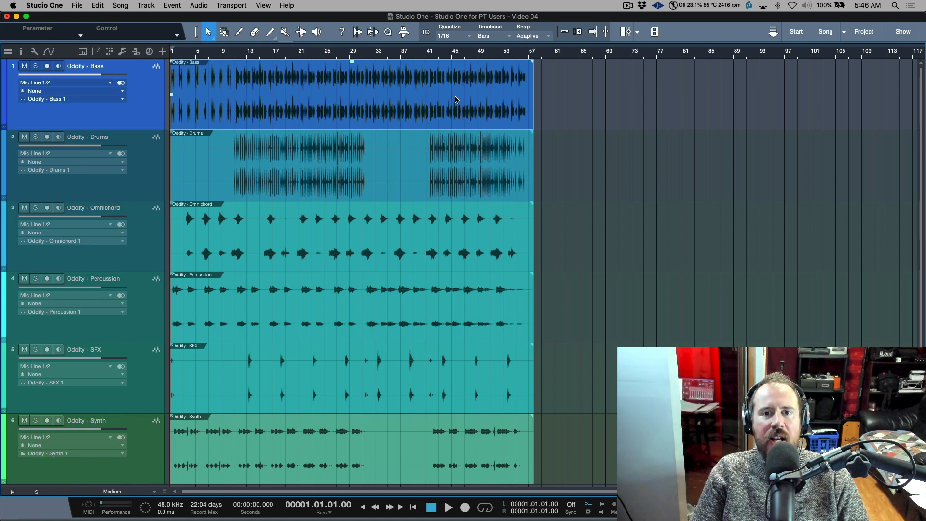
drag(401, 112, 466, 108)
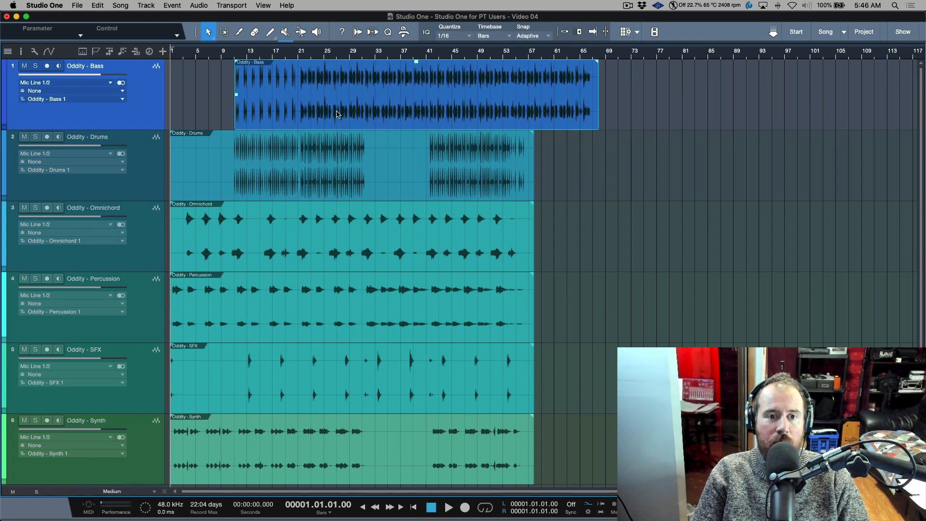
drag(337, 115, 273, 115)
Step: Select ranges on Bass (about bars 18–41), Drums (19–26) and Omnichord through SFX (34–45) in turn with the Range tool, and clear the last one
click(234, 33)
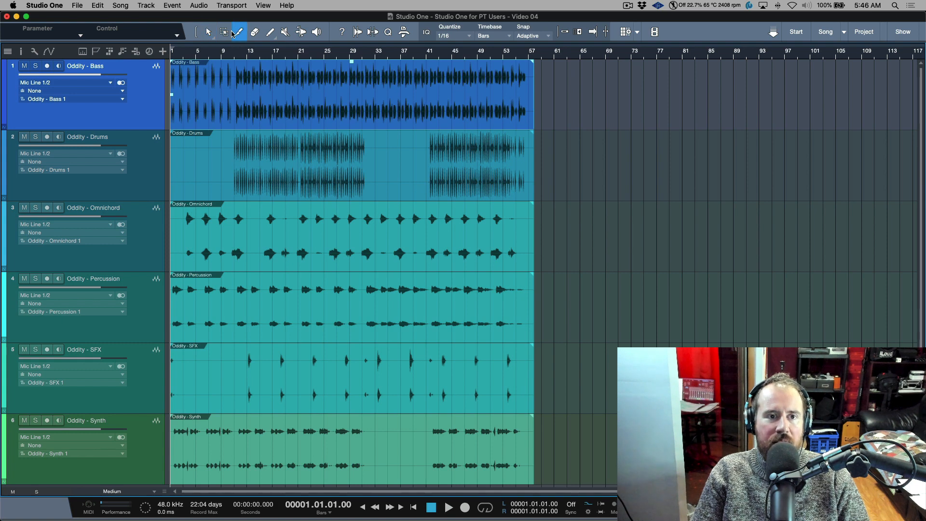
click(225, 32)
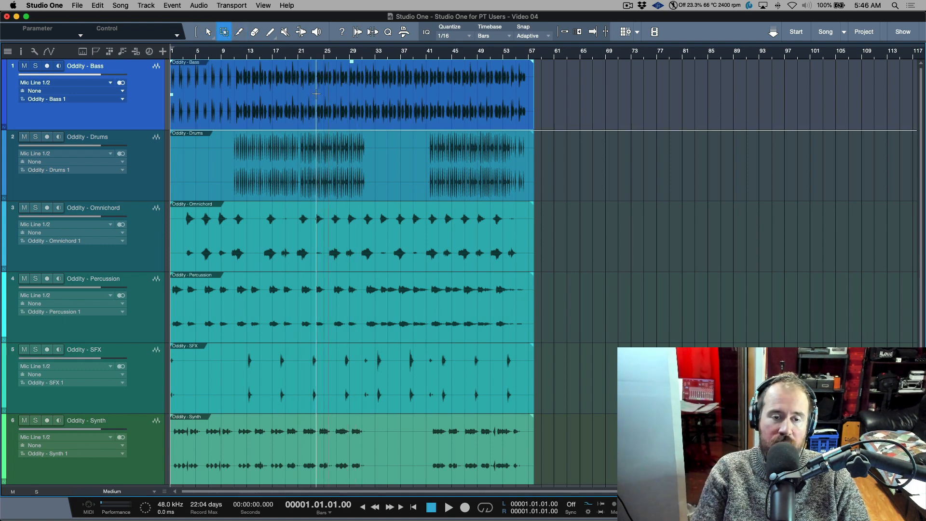
drag(279, 91, 429, 99)
drag(286, 157, 329, 169)
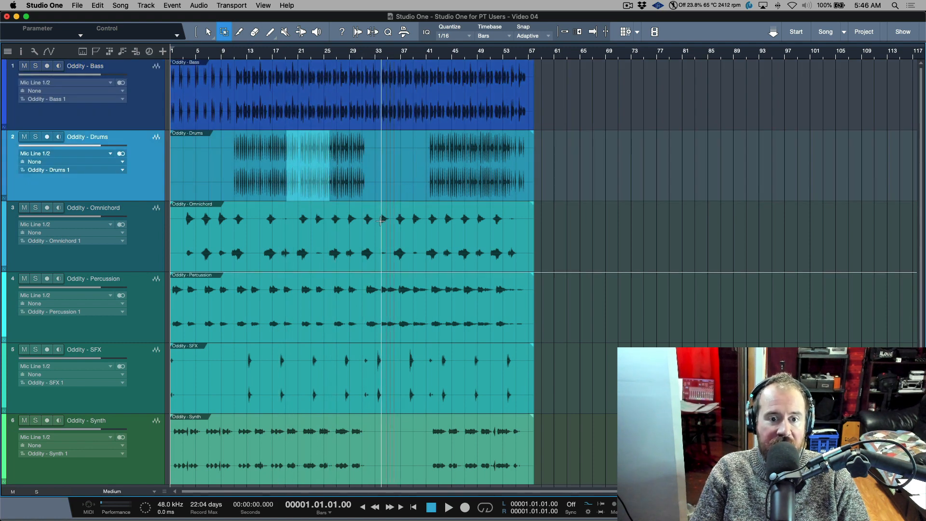
drag(380, 212, 455, 354)
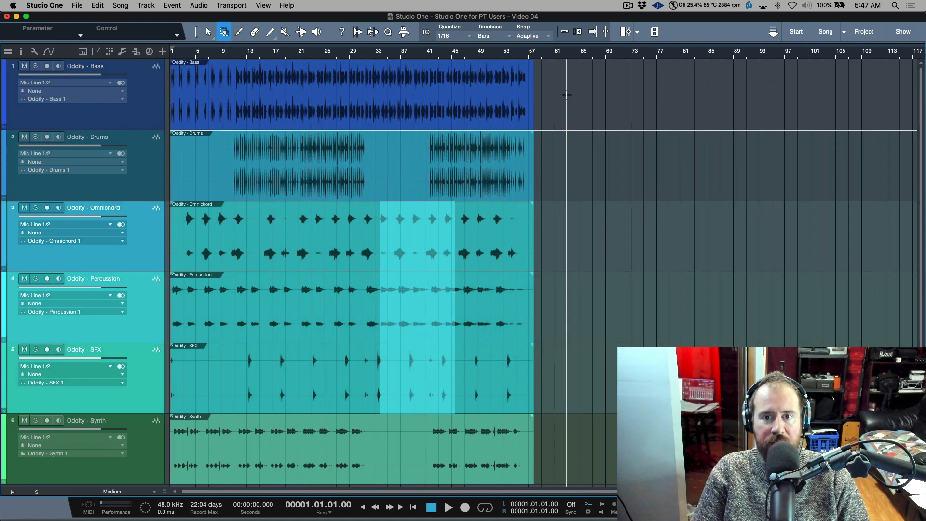
click(597, 120)
Step: Turn on snapping and split the Oddity - Bass event at about bars 15, 34 and 47 with the Split tool
click(240, 33)
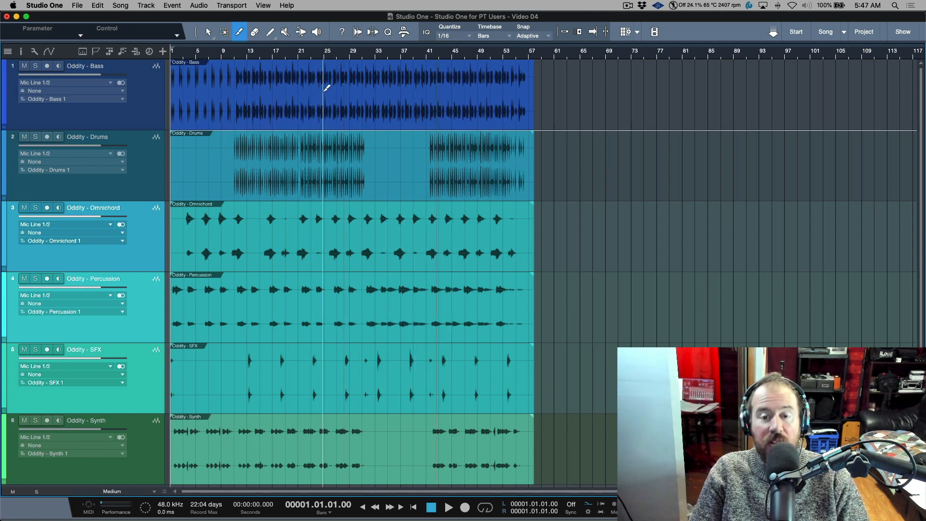
key(n)
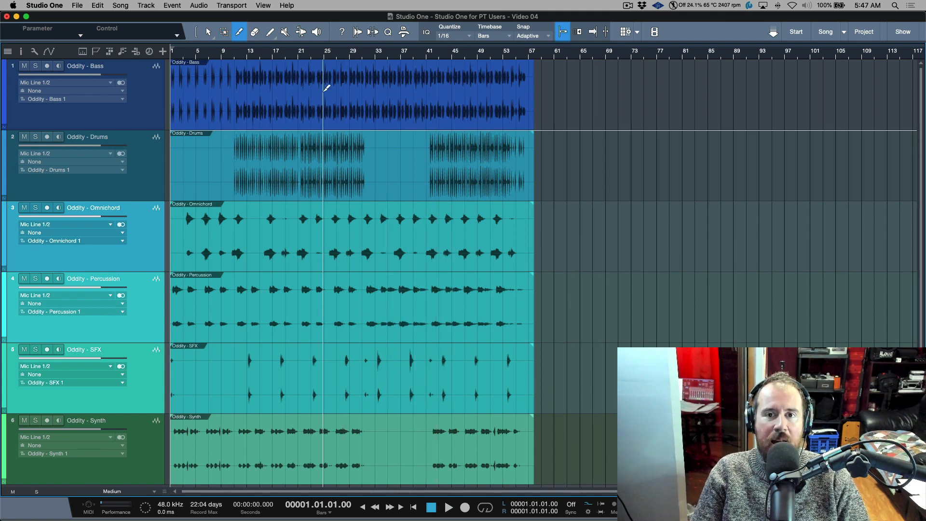
click(563, 32)
click(563, 32)
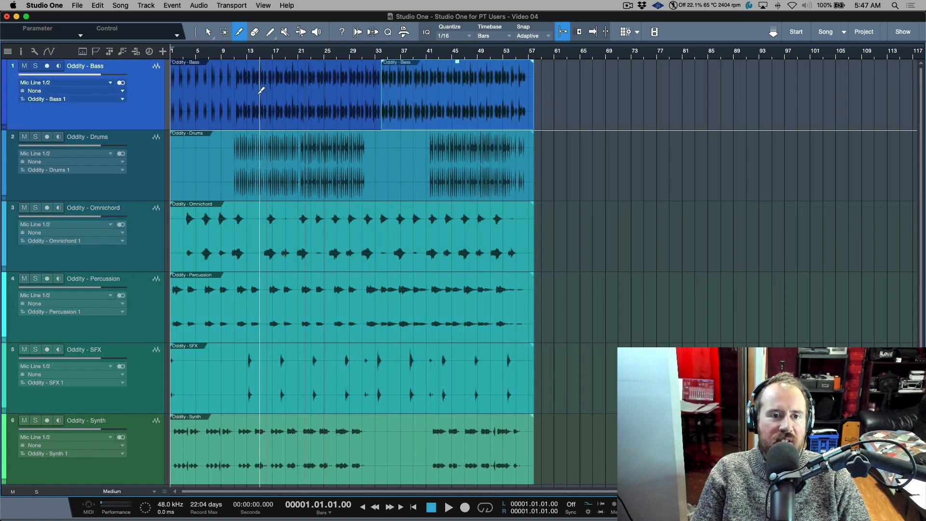
drag(261, 89, 391, 87)
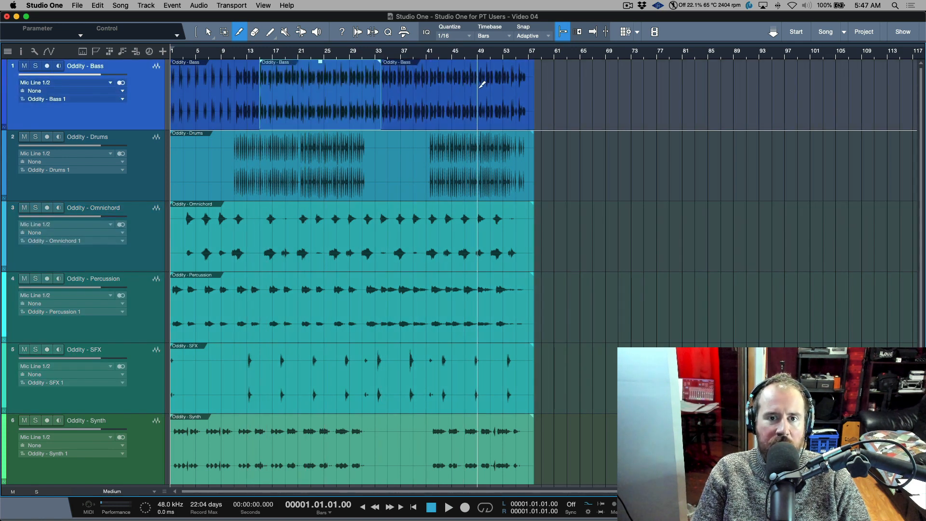
click(470, 87)
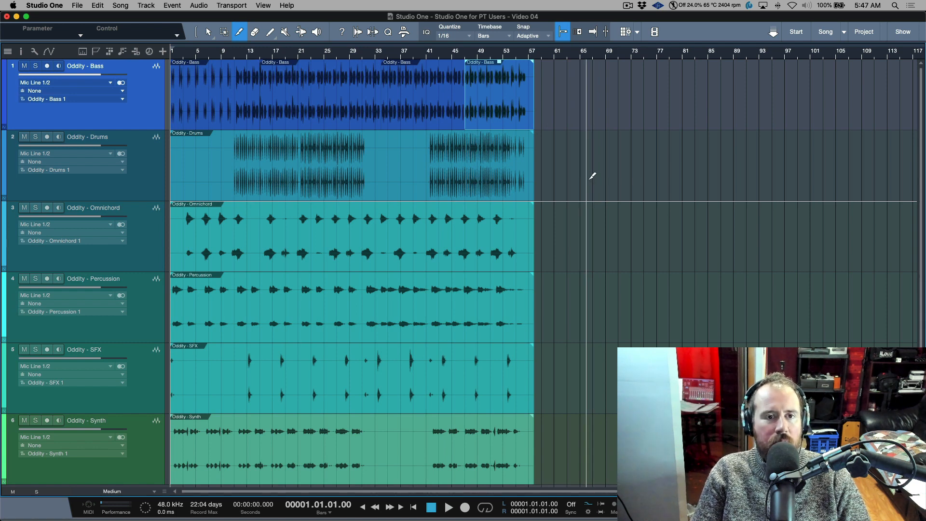
Step: Select the Drums, Omnichord, Percussion and SFX events and split them together at about bar 33
click(208, 32)
drag(569, 131, 359, 363)
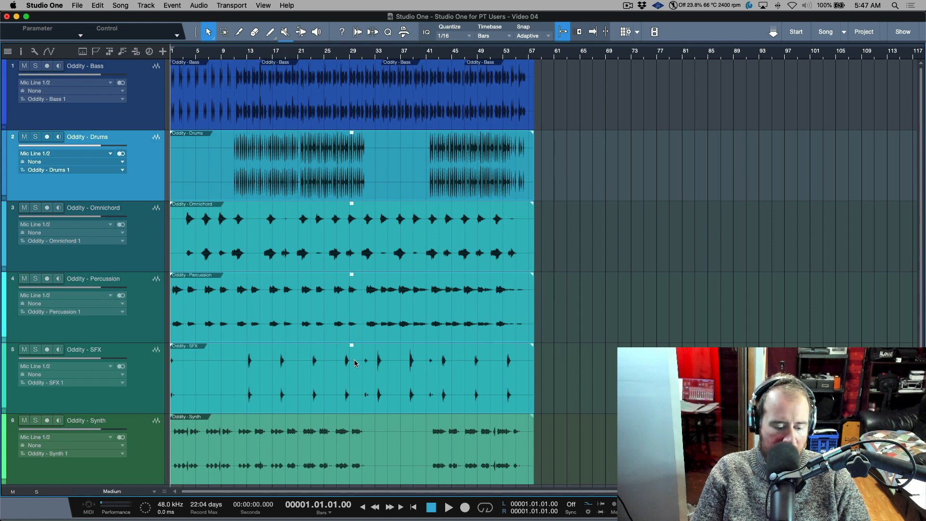
key(3)
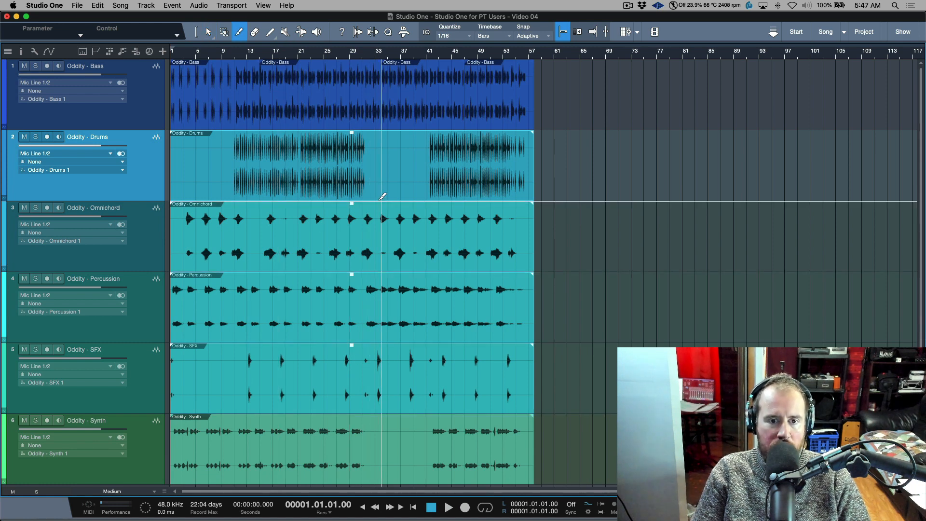
click(376, 226)
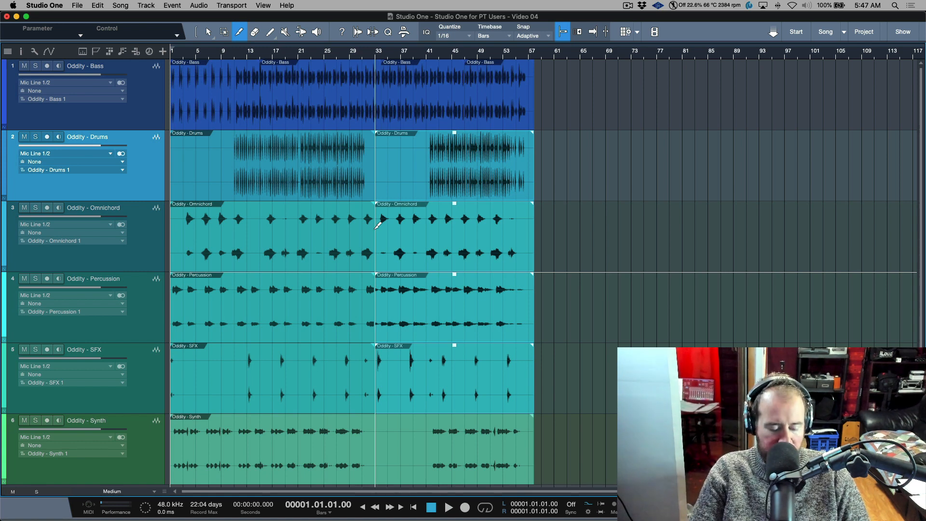
Step: Undo the joint split of the Drums through SFX events and all the splits on Oddity - Bass
key(super+z)
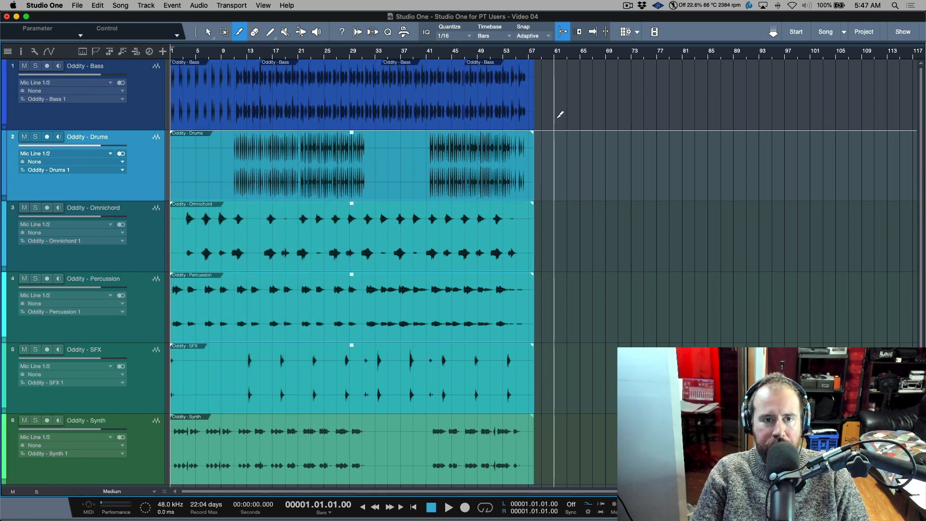
key(super+z)
key(super+z)
key(super+z)
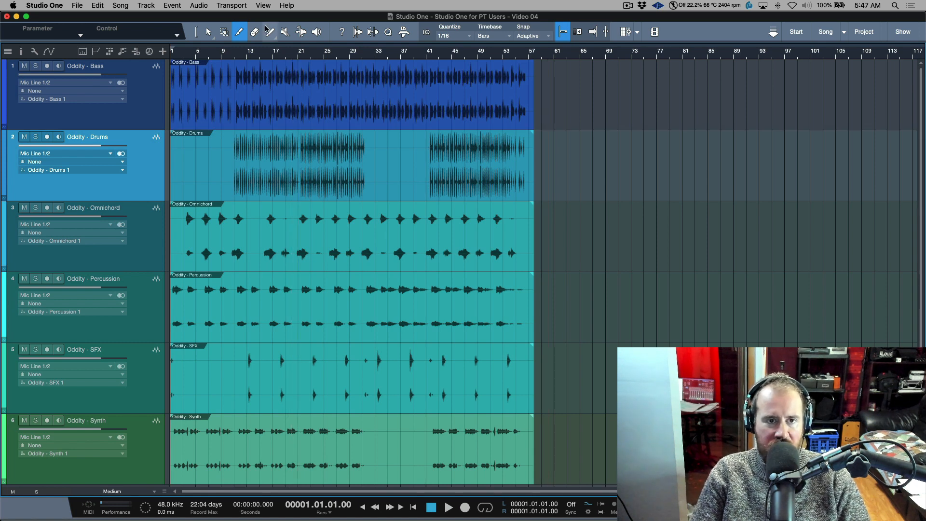
Step: Split the Oddity - Bass event at about bars 26 and 32, and select the piece between the cuts
click(331, 88)
click(369, 97)
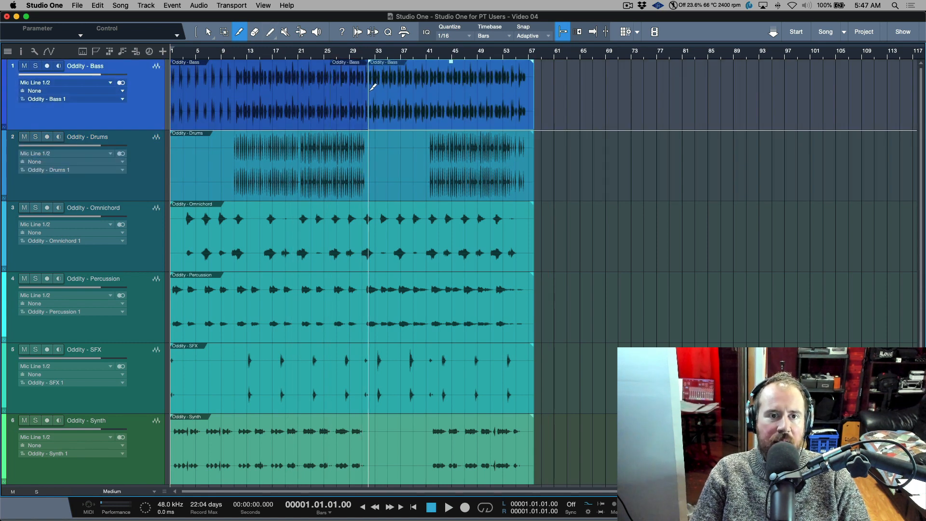
key(1)
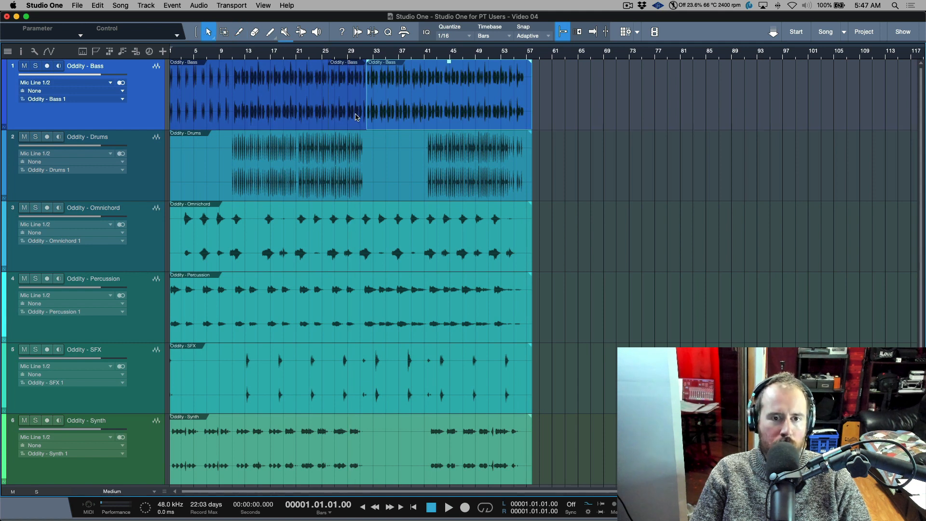
click(357, 116)
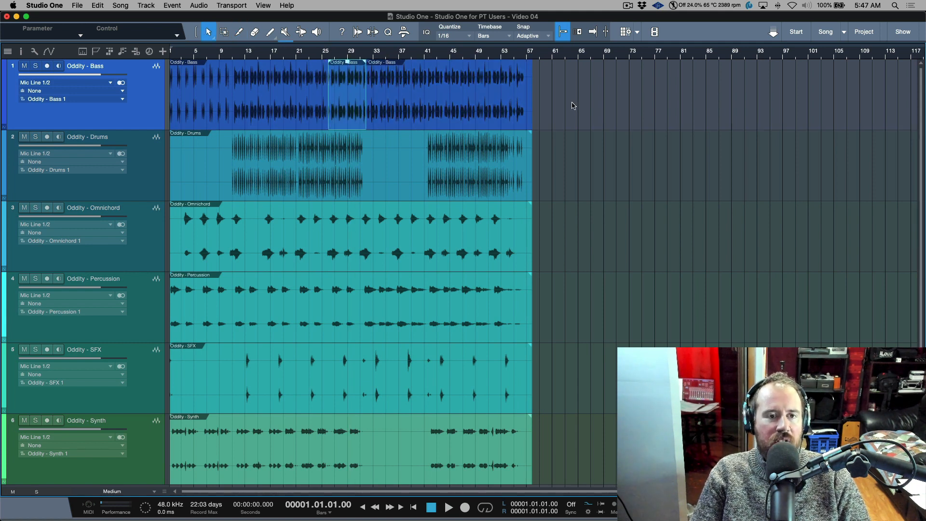
Step: Erase the middle Oddity - Bass piece between about bars 26 and 32 with the Eraser tool
click(253, 32)
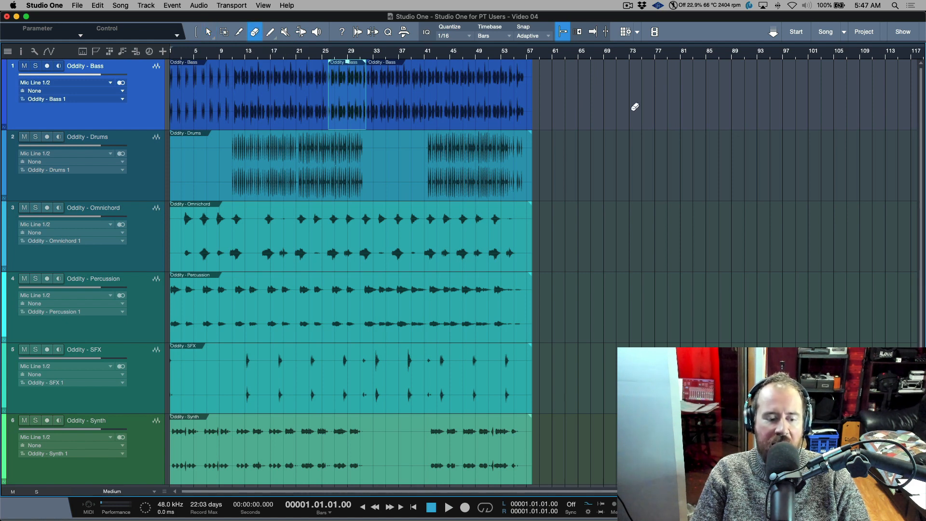
click(629, 111)
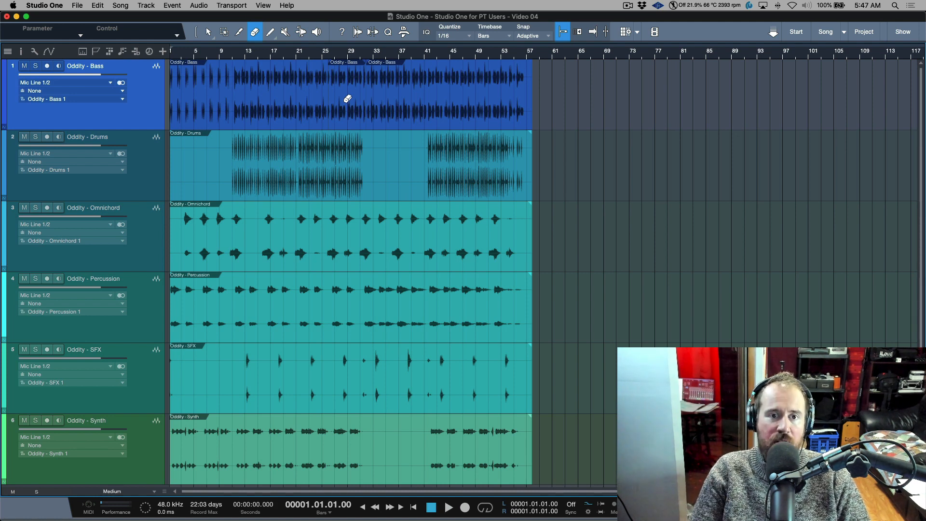
click(347, 99)
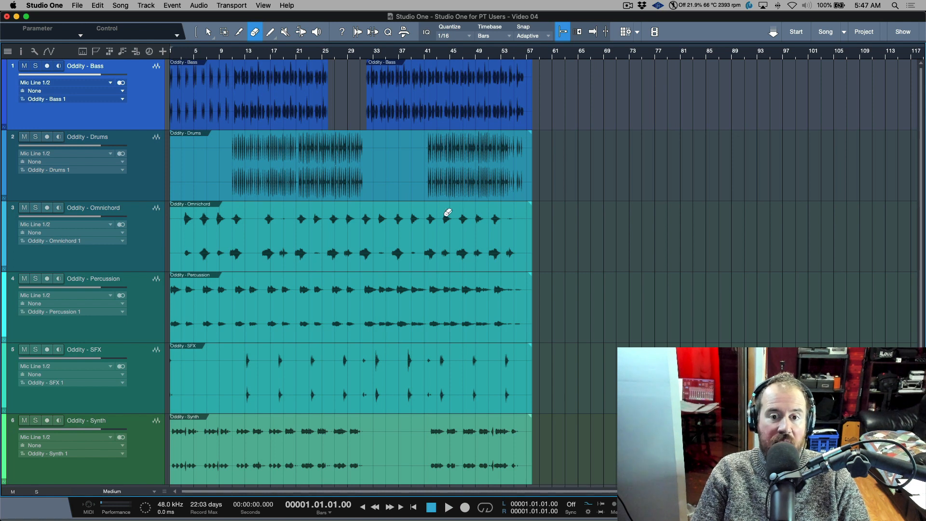
click(483, 170)
key(super+z)
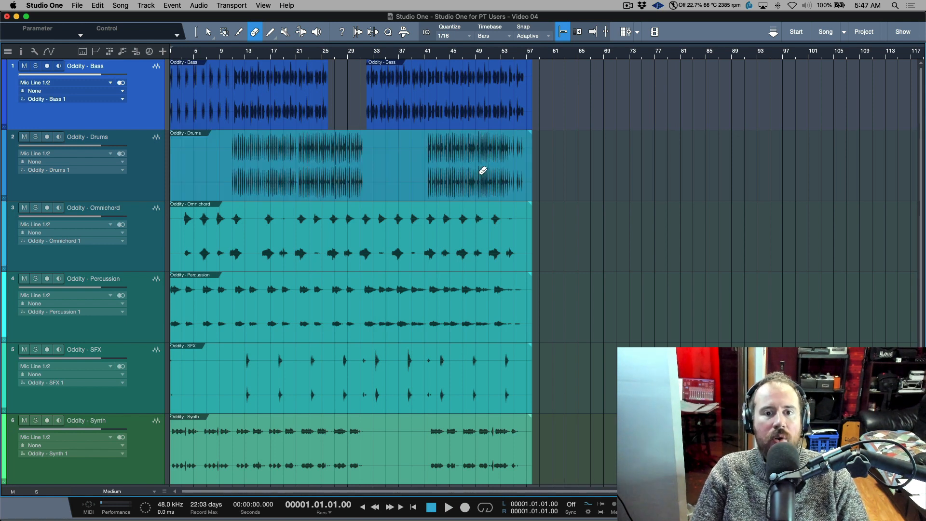
Step: Select a range from about bar 41 to 51 across Drums, Omnichord and Percussion with the Range tool, and split the events at its edges
click(224, 32)
drag(199, 179, 247, 281)
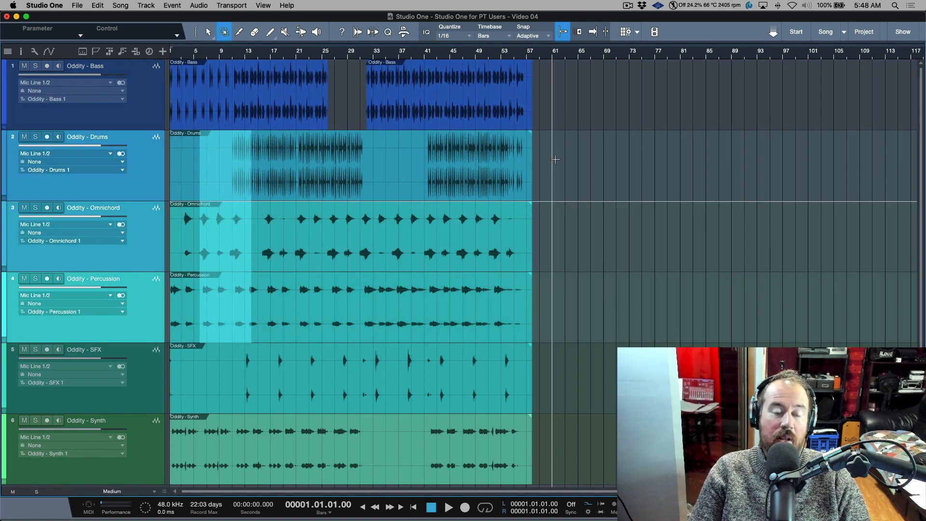
click(585, 190)
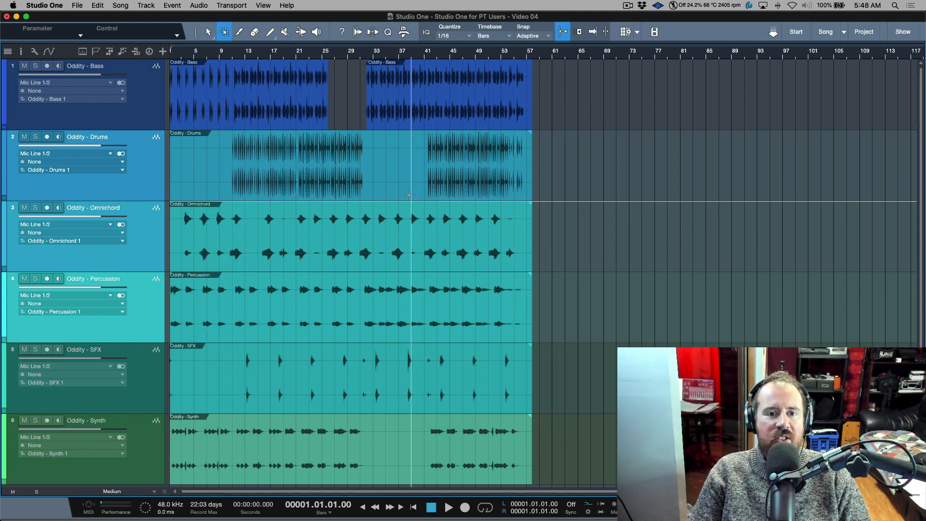
drag(426, 165, 488, 313)
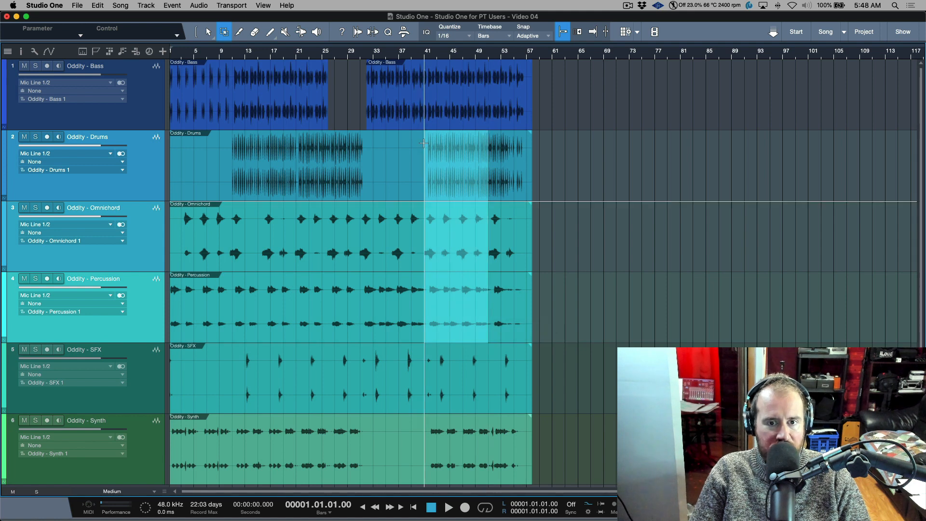
click(458, 147)
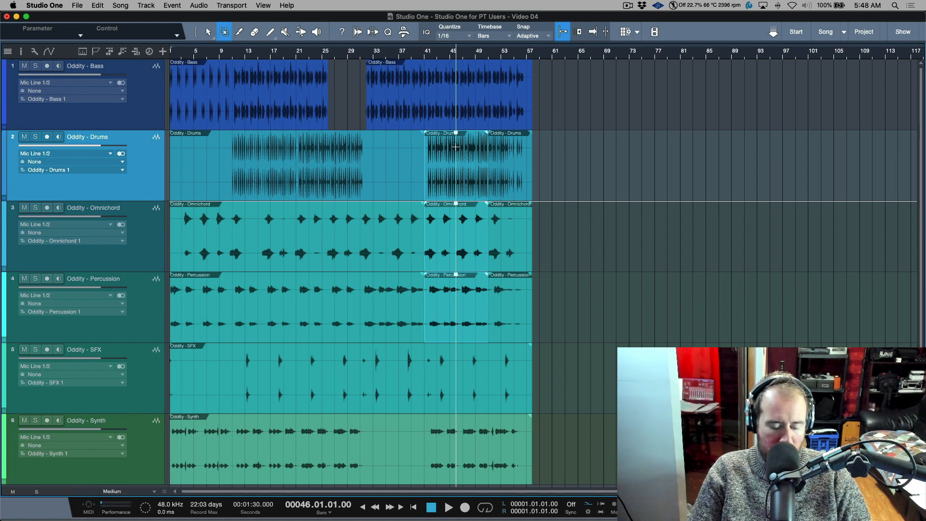
Step: Switch to Pro Tools, reduce the track heights to fit all tracks, and zoom out to the whole session
key(super+Tab)
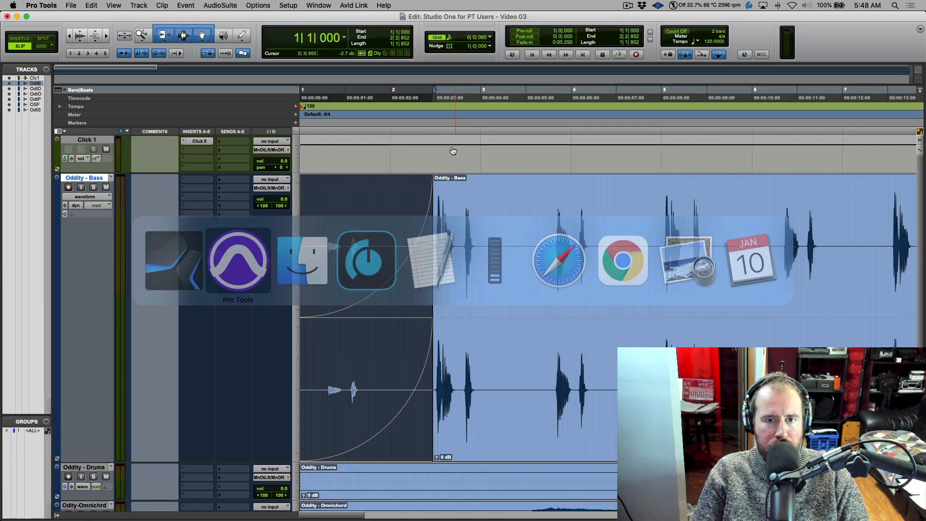
key(ctrl+alt+super+Down)
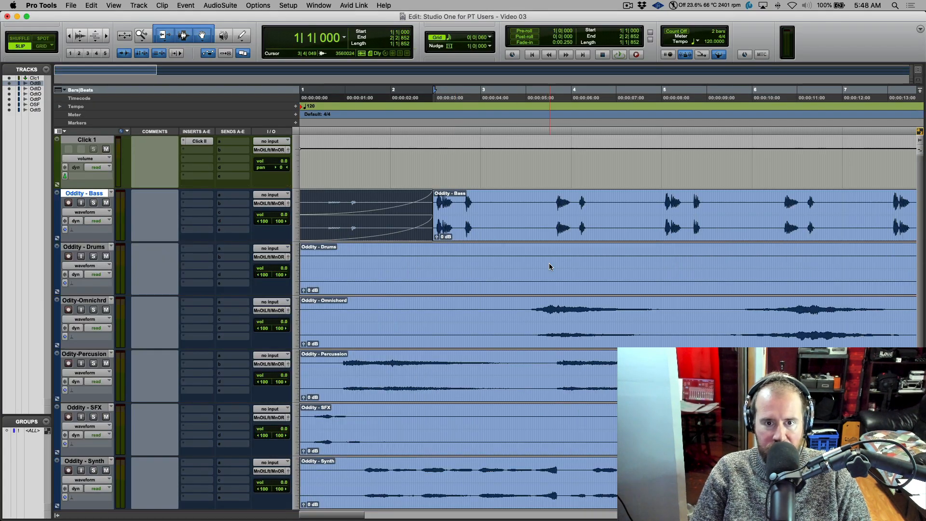
key(alt+a)
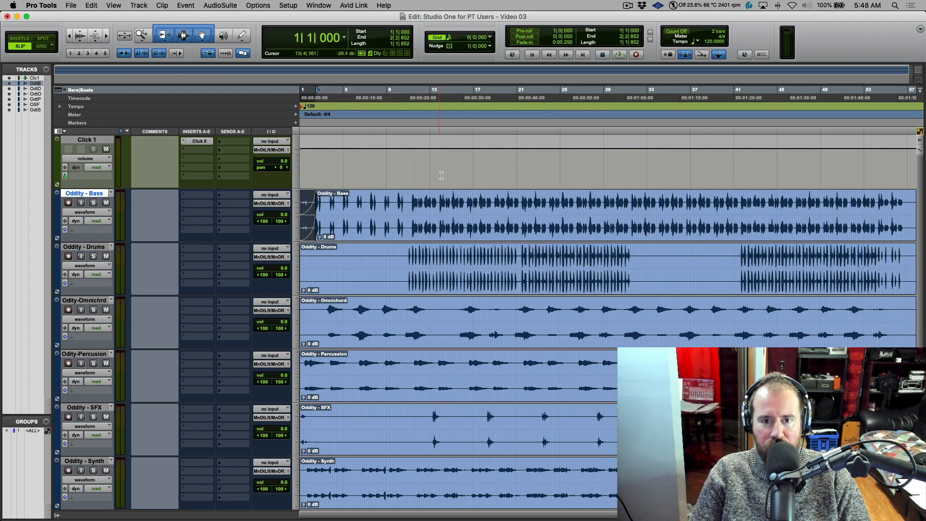
Step: Select the Drums, Omnichord and Percussion clips from about 17|4|701 to 24|2|658 and separate them at the selection edges
click(484, 290)
drag(484, 289, 553, 381)
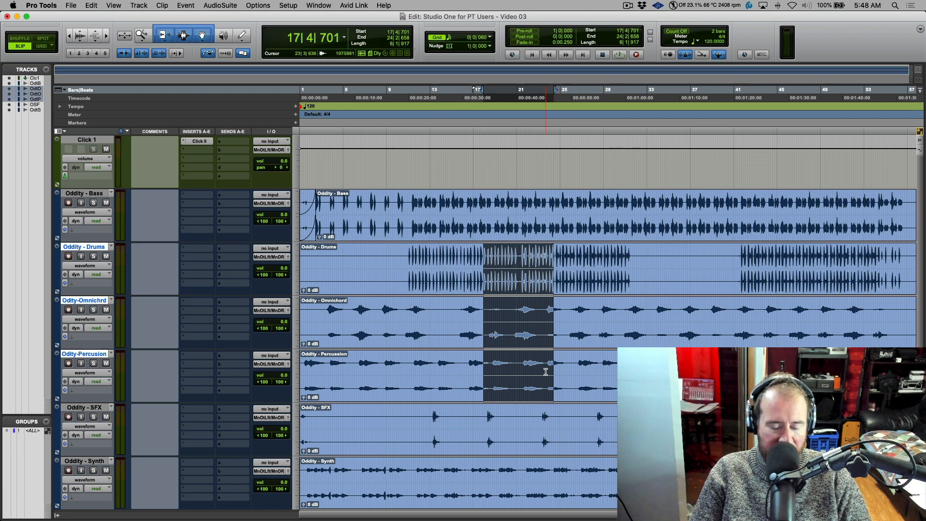
key(super+e)
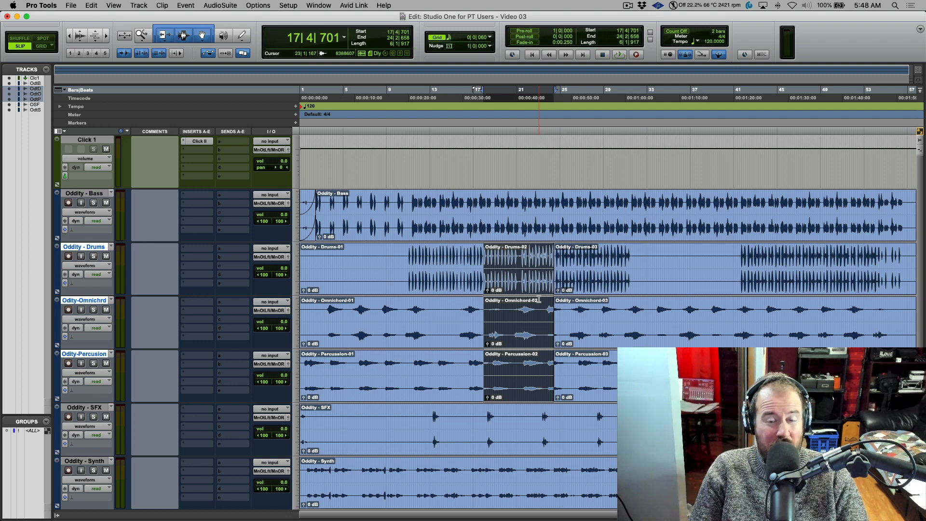
Step: Delete the separated middle clips, undo that deletion, and switch back to Studio One
key(Delete)
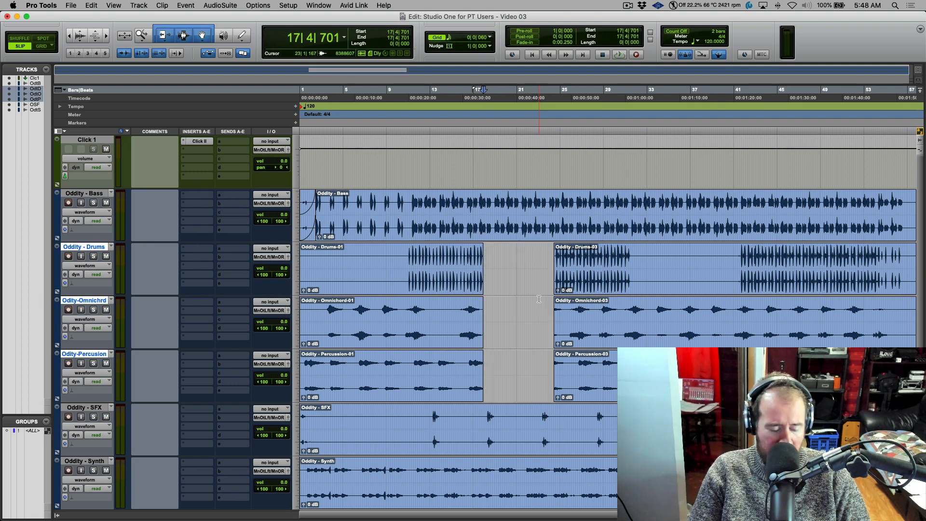
key(super+z)
key(super+Tab)
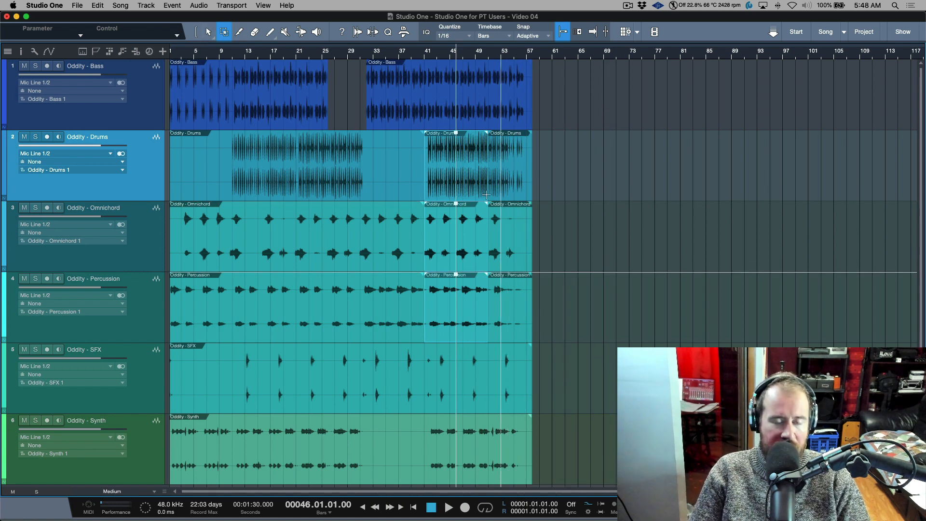
Step: Erase the selected events between about bars 41 and 51, and undo edits until Bass, Drums, Omnichord and Percussion are whole, unsplit events
key(4)
click(459, 171)
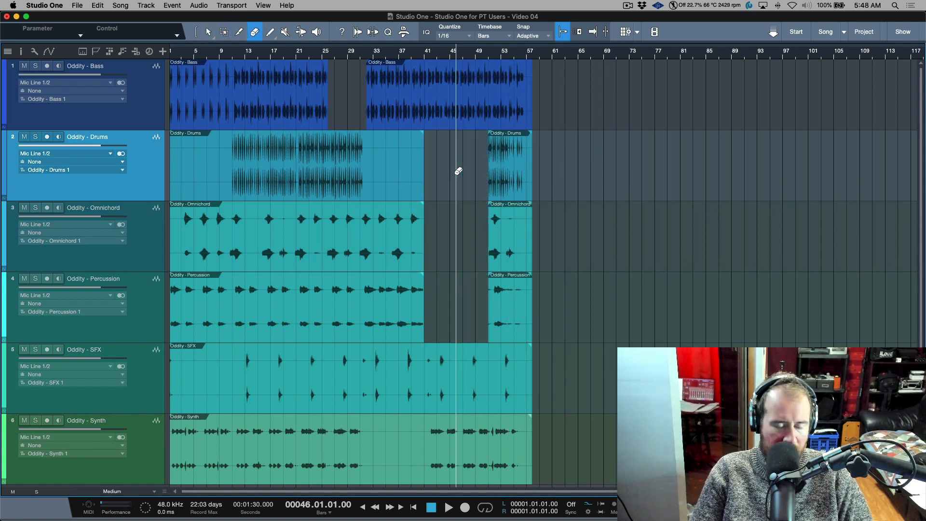
key(super+z)
key(super+z)
key(super+z)
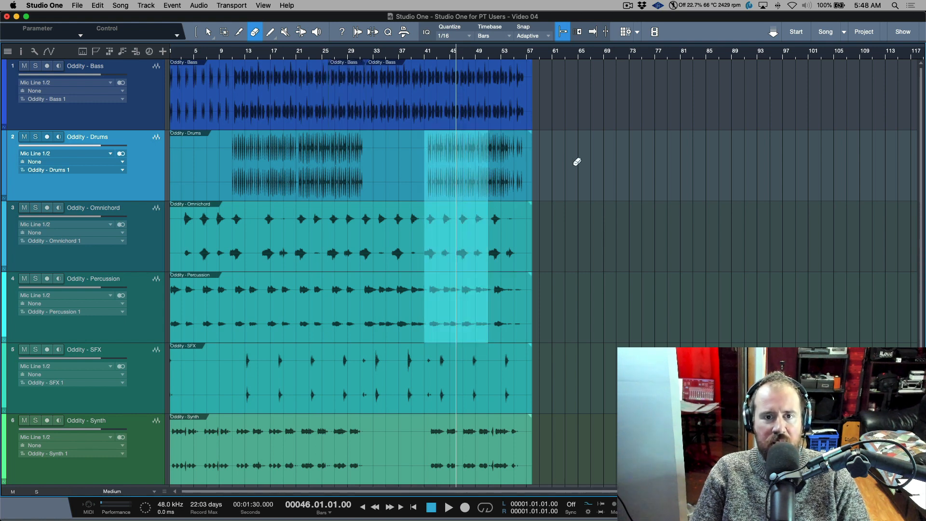
key(super+z)
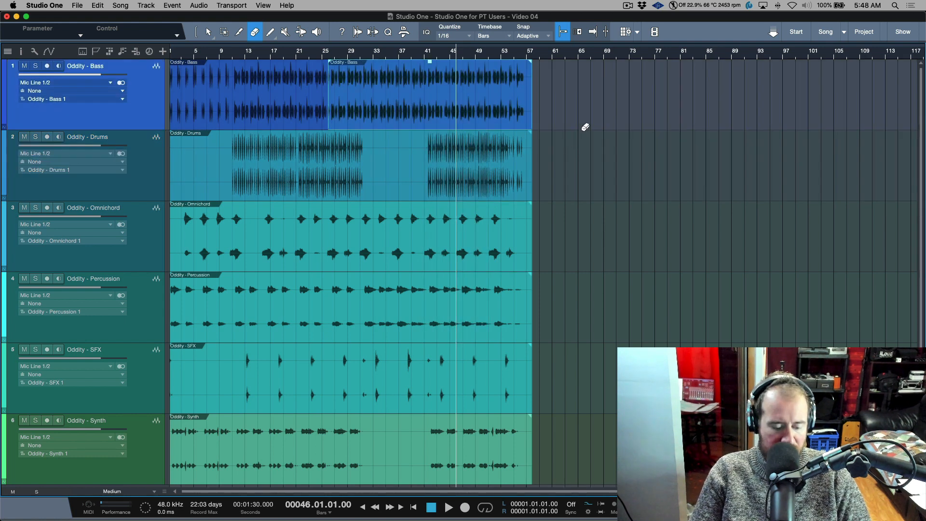
key(super+z)
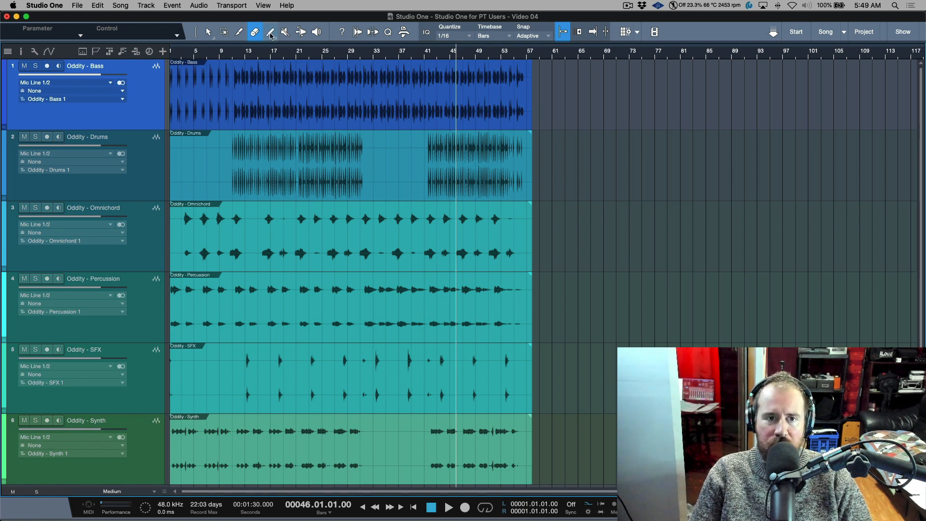
Step: With the Paint tool active, show the Bass track's automation lanes and review the default envelope options in the Automation preferences
click(270, 33)
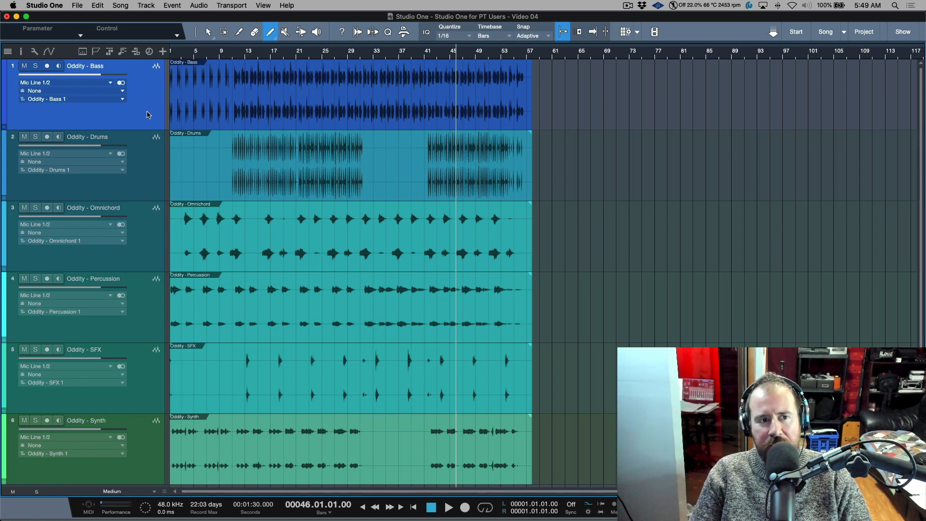
click(4, 128)
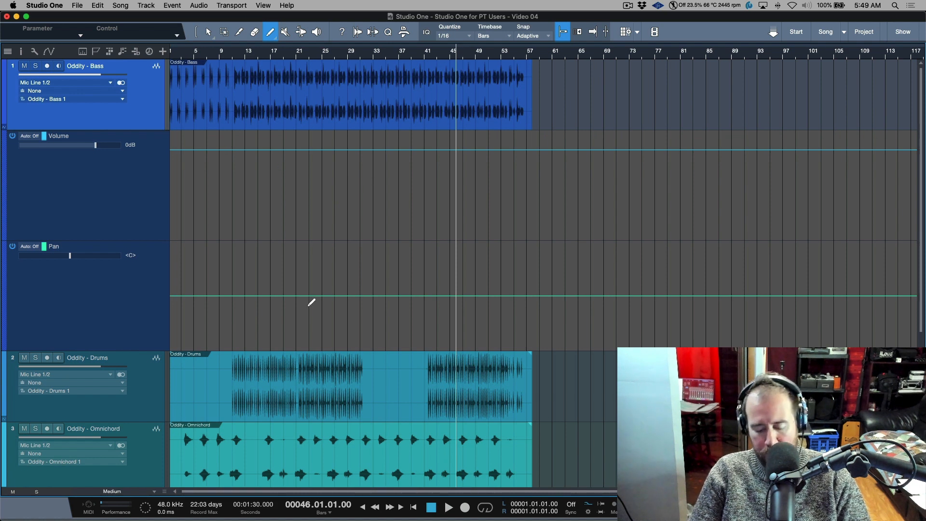
key(super+comma)
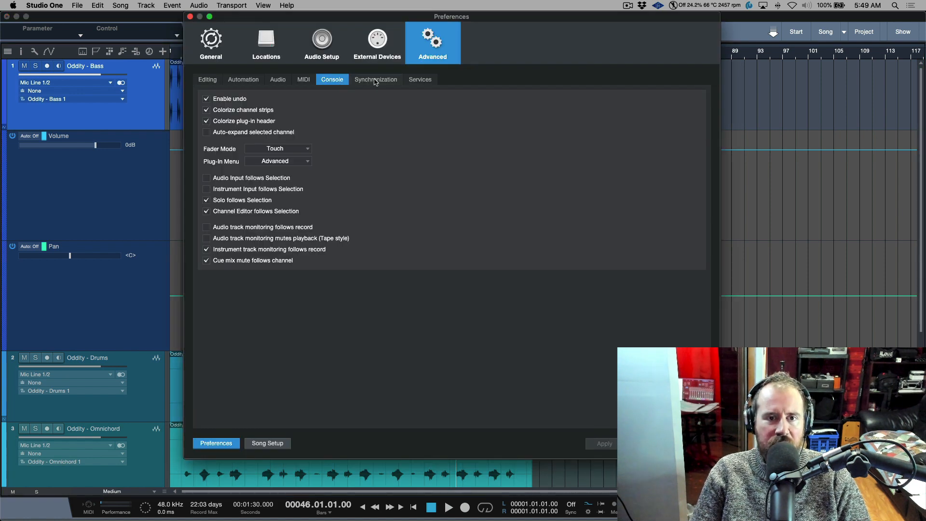
click(244, 79)
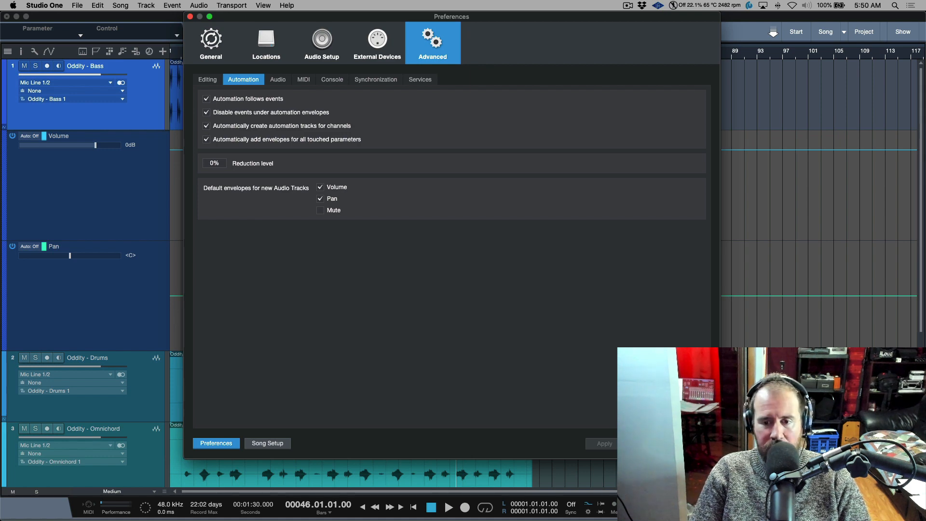
click(692, 443)
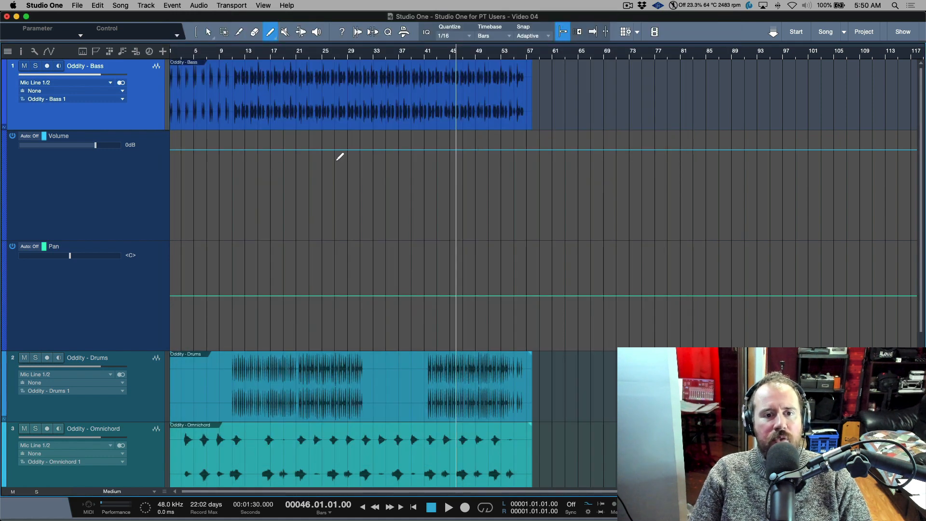
Step: Try freehand and straight-line volume automation on the Bass track, undoing each drawing, and hide the automation lanes
mouse_move(305, 150)
mouse_down()
mouse_move(389, 190)
mouse_move(464, 143)
mouse_move(504, 200)
mouse_move(559, 192)
mouse_up()
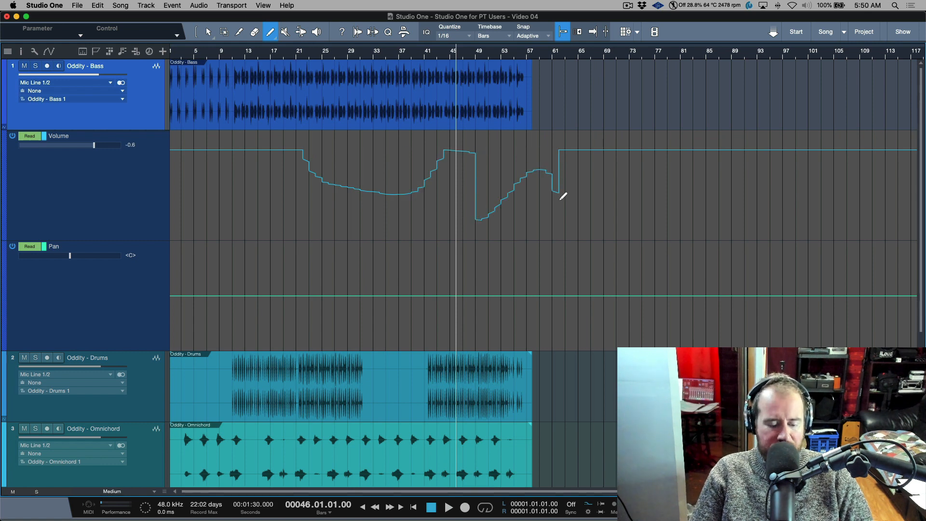
key(ctrl+z)
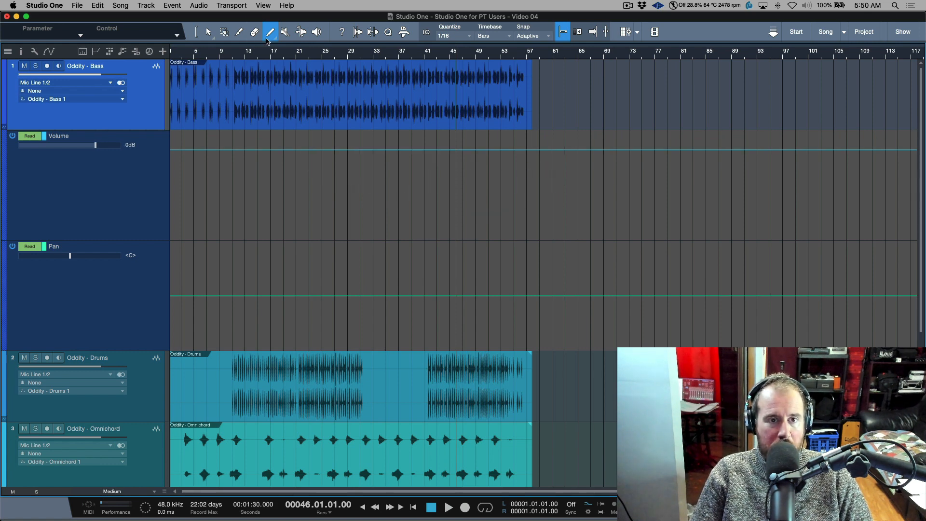
click(277, 40)
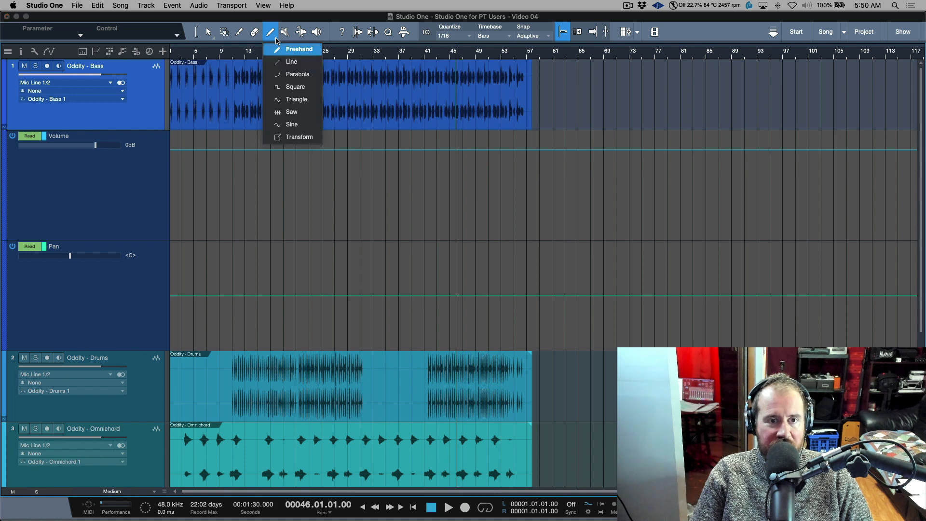
click(291, 61)
drag(366, 151, 398, 187)
key(super+z)
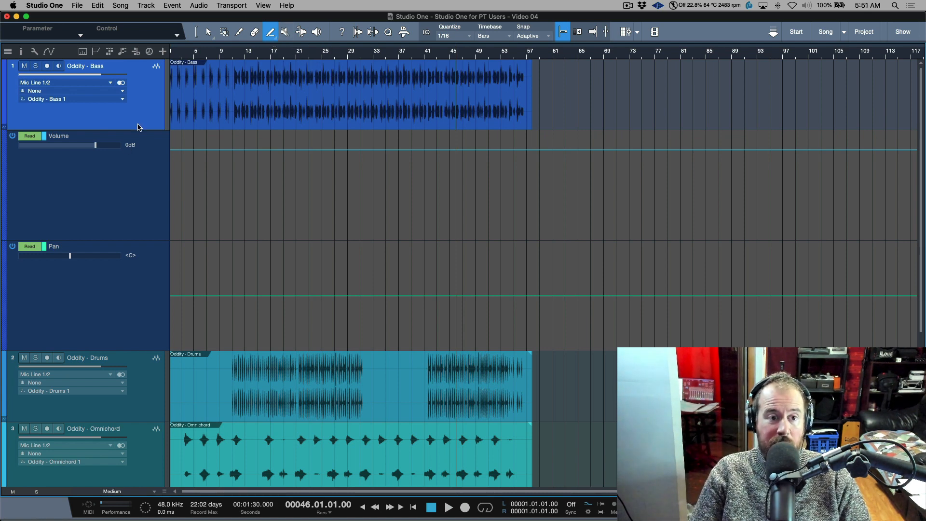
click(5, 128)
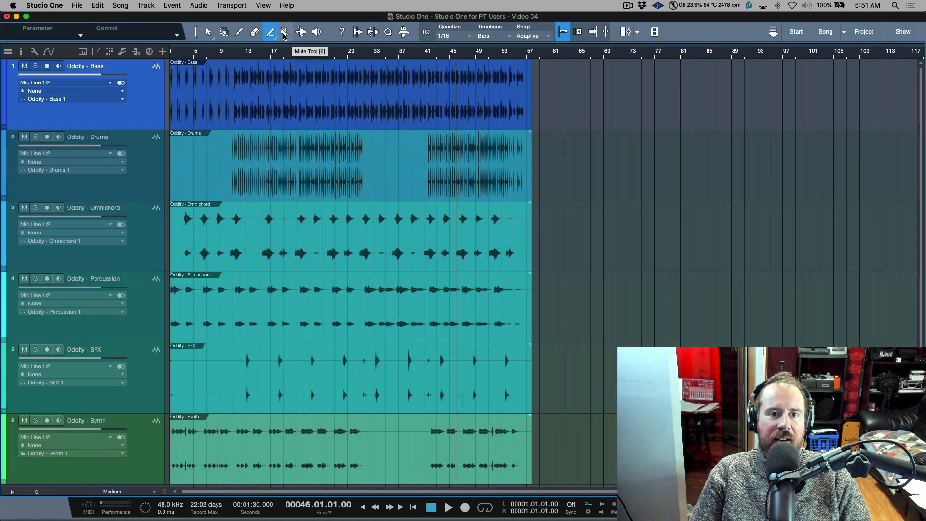
Step: Try the Mute tool on several events at once and on the Drums and SFX events individually, undoing all the mutes
click(285, 33)
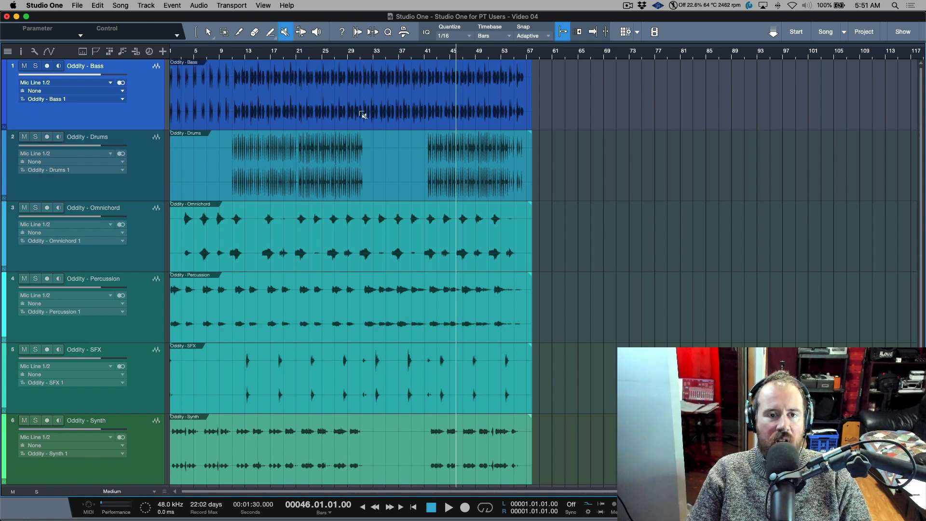
drag(379, 127, 378, 278)
key(super+z)
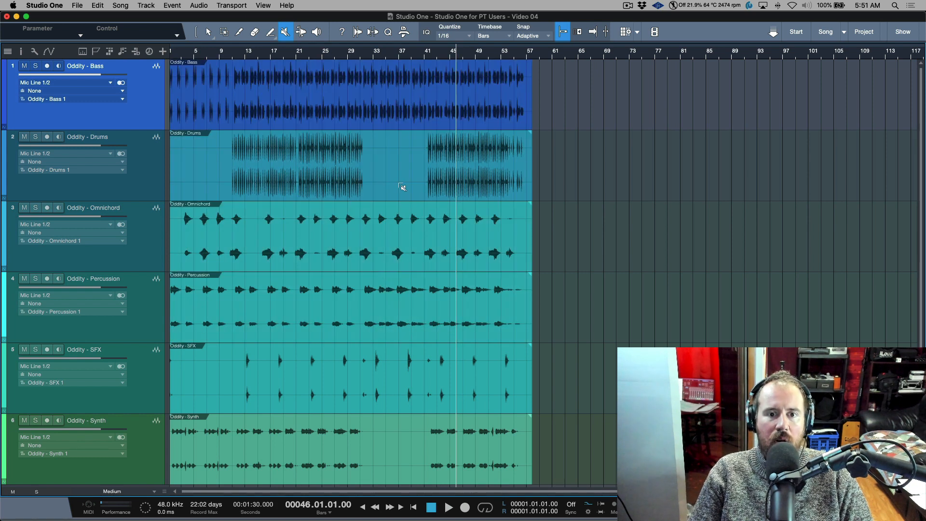
click(415, 193)
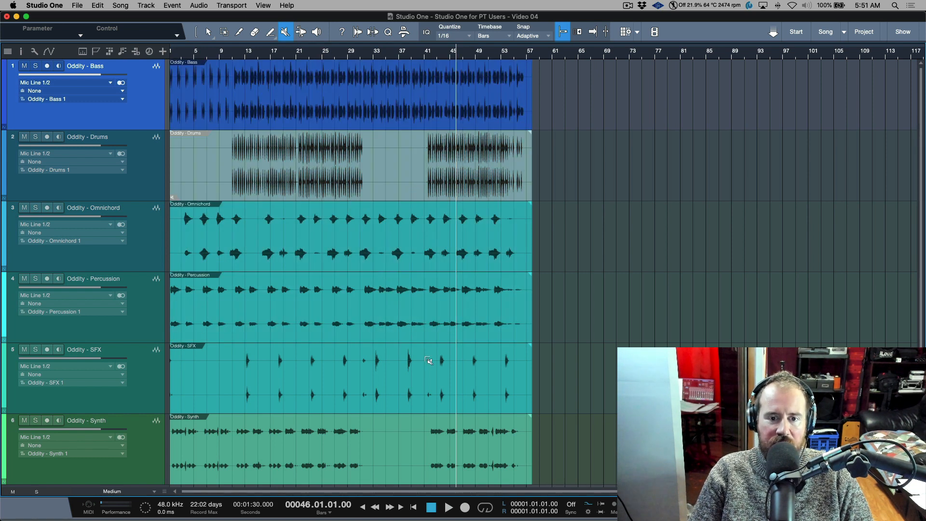
click(448, 374)
key(super+z)
key(super+z)
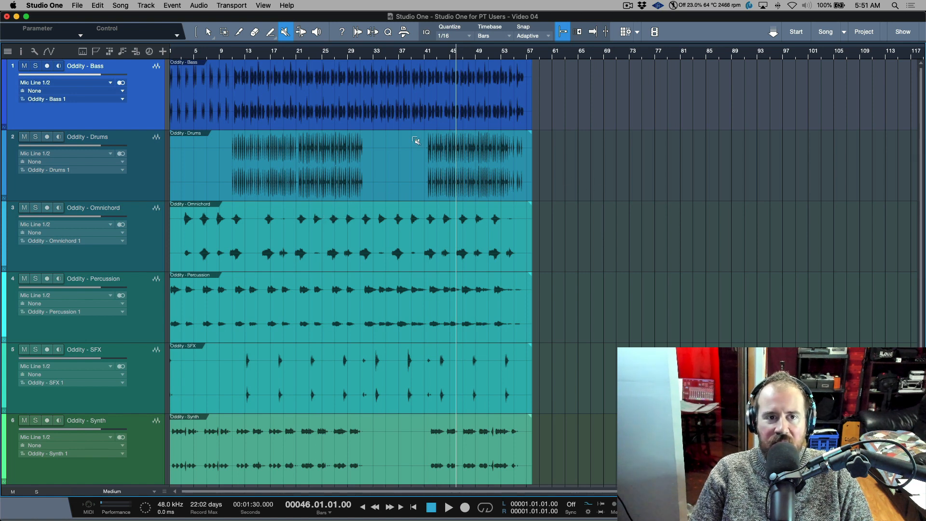
Step: Select the Drums, Omnichord, Percussion and SFX events together, mute them, and undo the mute
click(210, 32)
drag(581, 185, 414, 346)
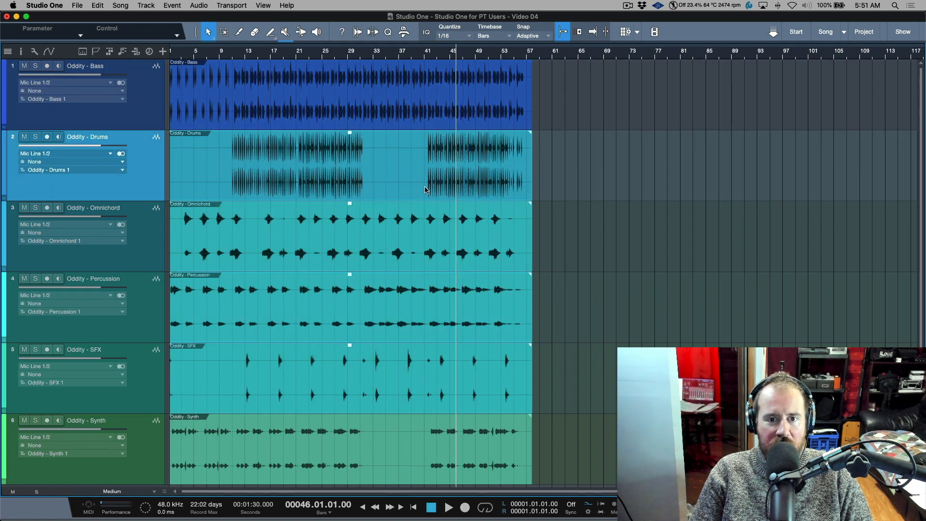
key(super+m)
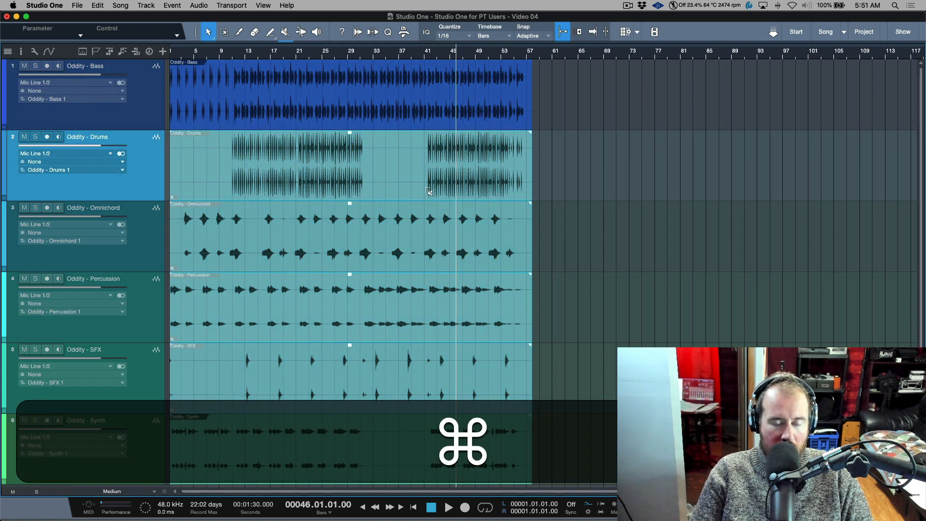
key(super+z)
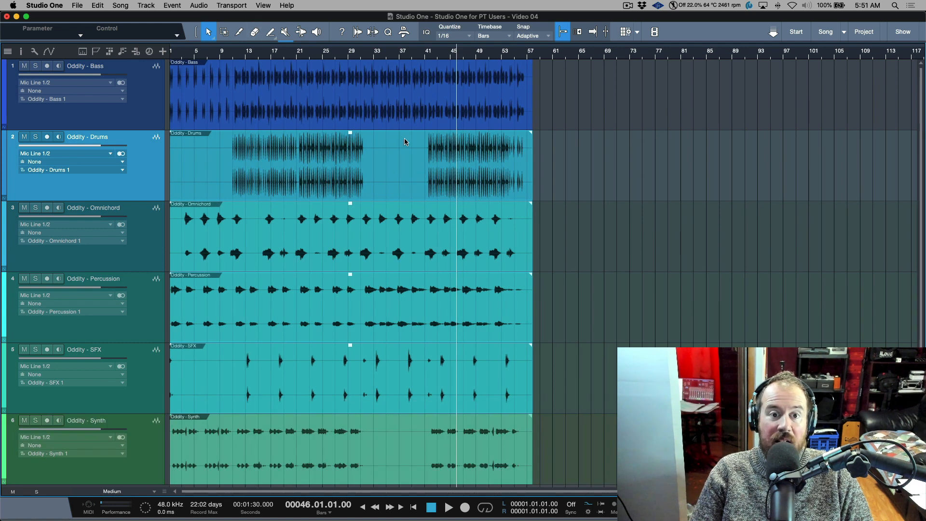
Step: Show the Audio Bend options, detect transients in the Bass event, and set its bend marker threshold to 32%
click(301, 32)
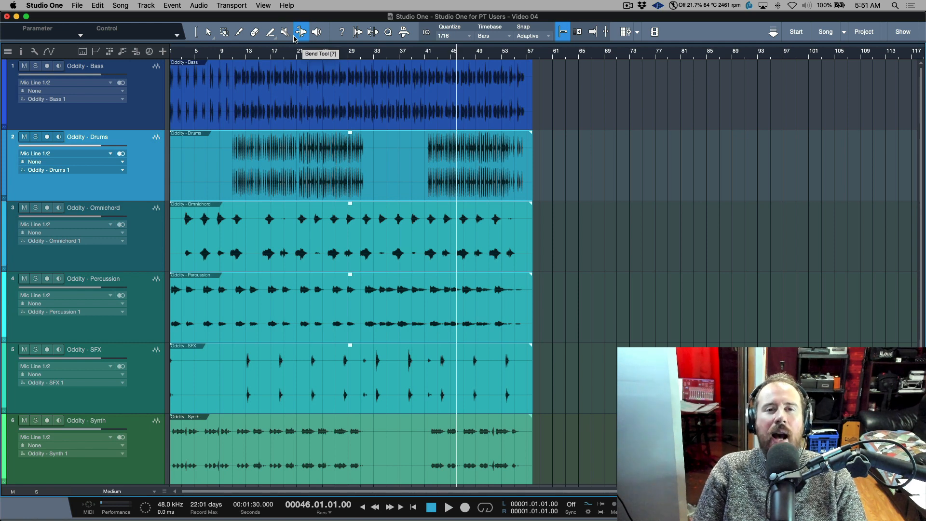
click(208, 33)
click(382, 116)
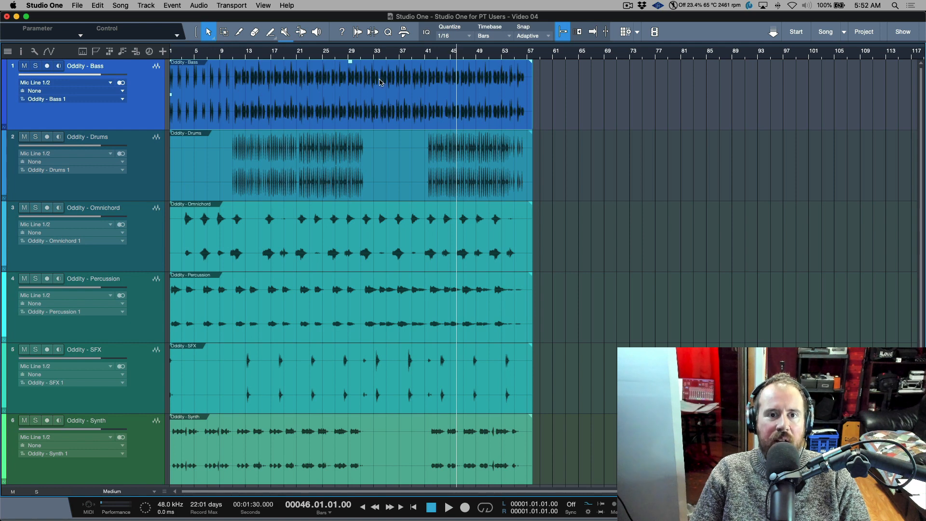
click(358, 32)
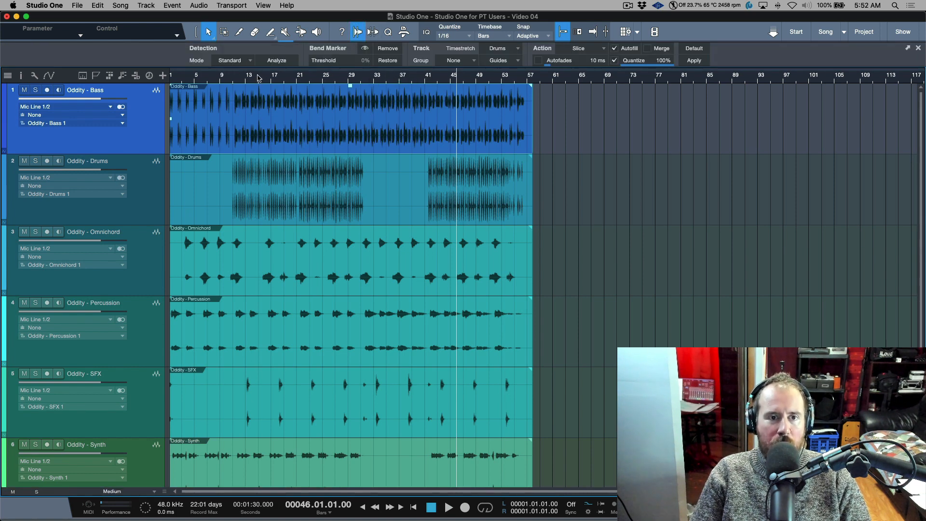
right_click(324, 128)
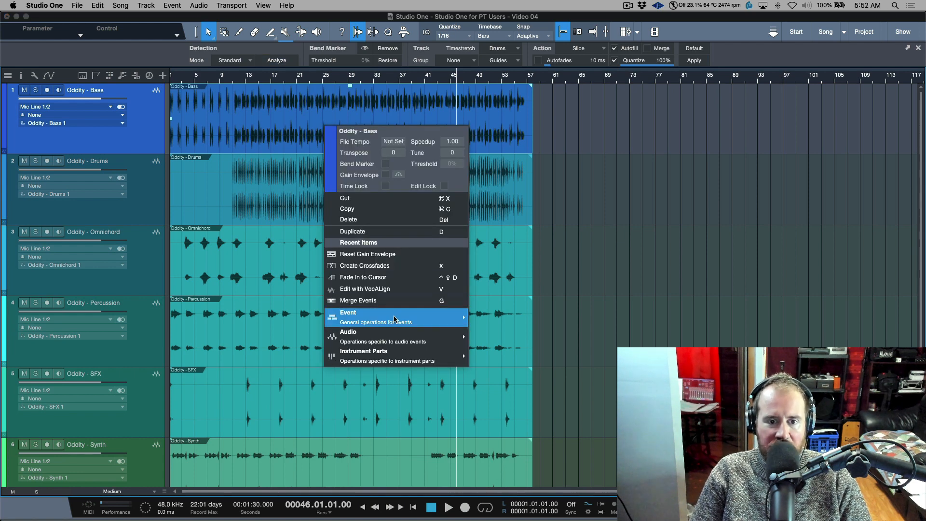
mouse_move(395, 320)
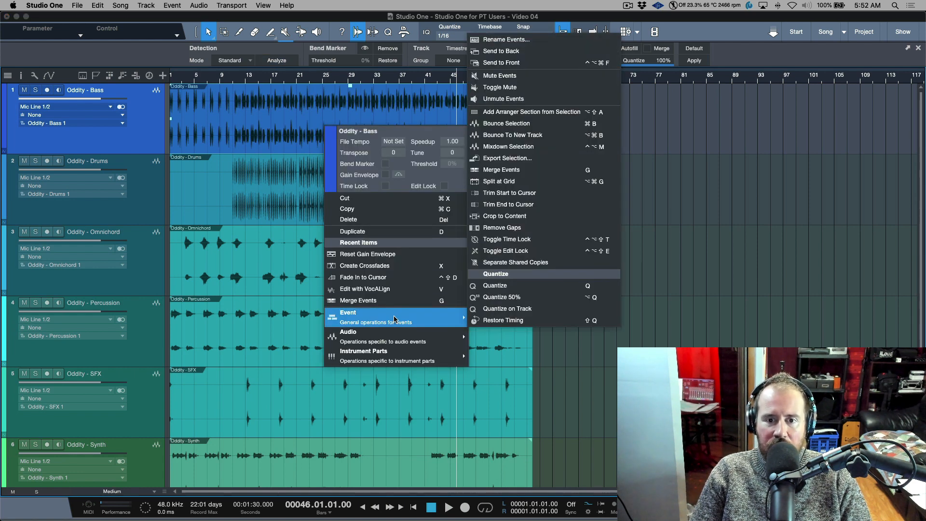
mouse_move(399, 339)
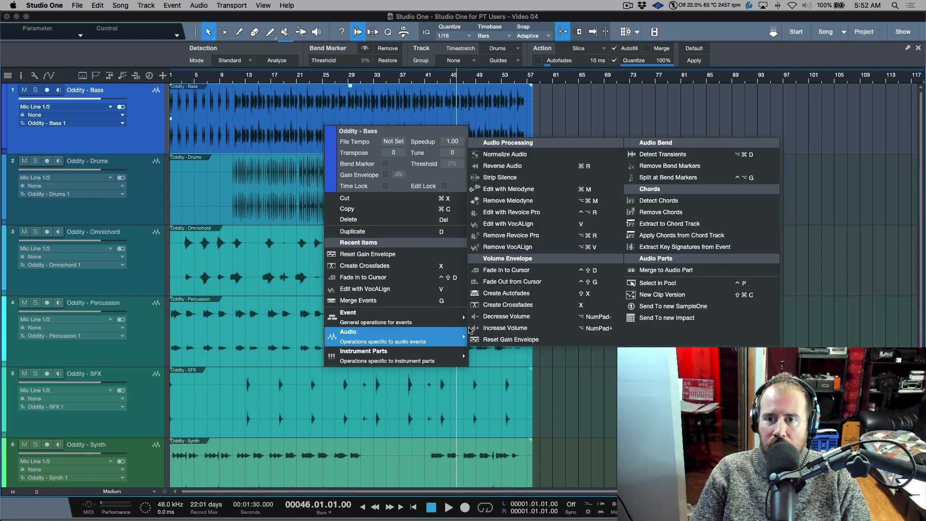
click(710, 154)
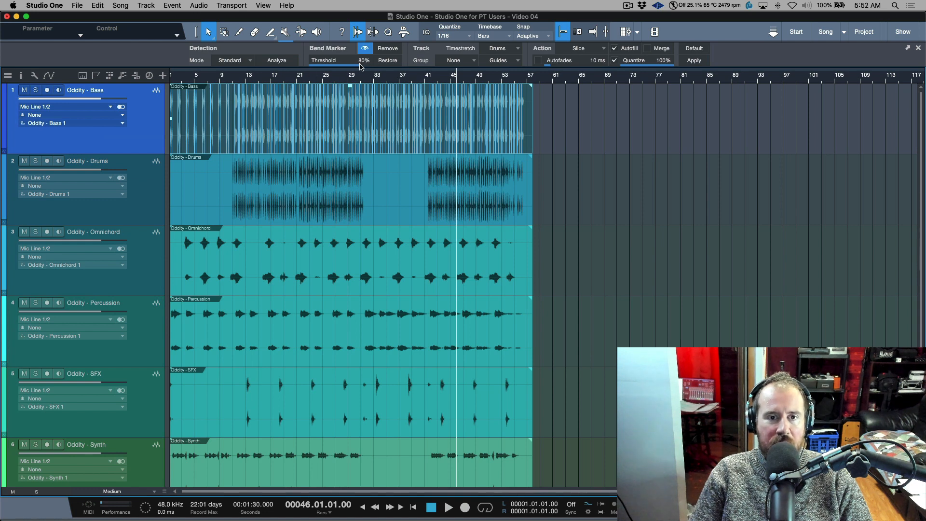
drag(361, 67, 323, 69)
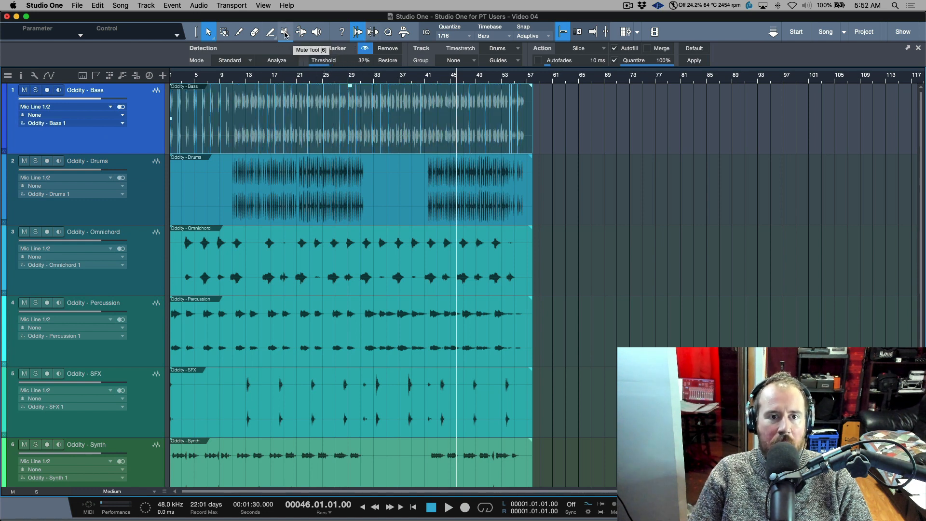
Step: Shift three bend markers in the Bass event to about bars 26, 35 and 46 with the Bend tool
click(302, 32)
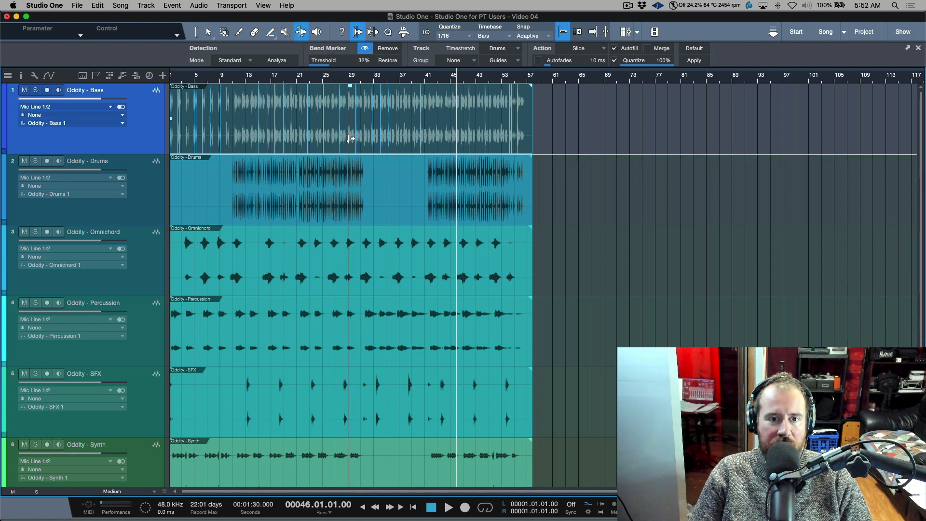
click(338, 141)
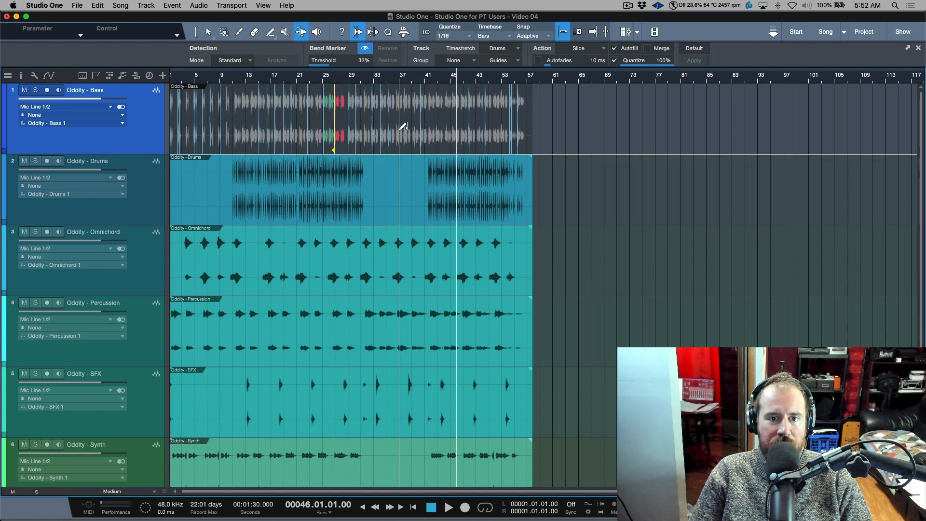
drag(390, 139, 395, 139)
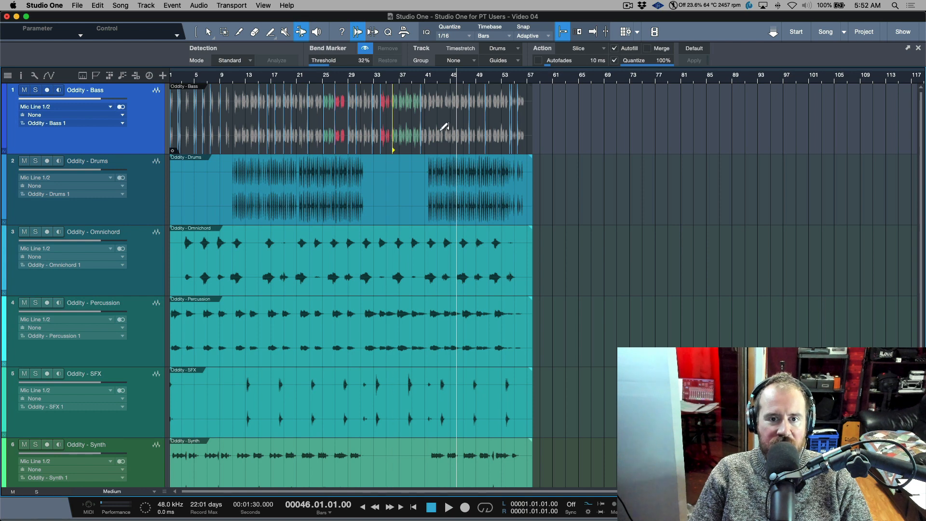
drag(469, 139, 463, 141)
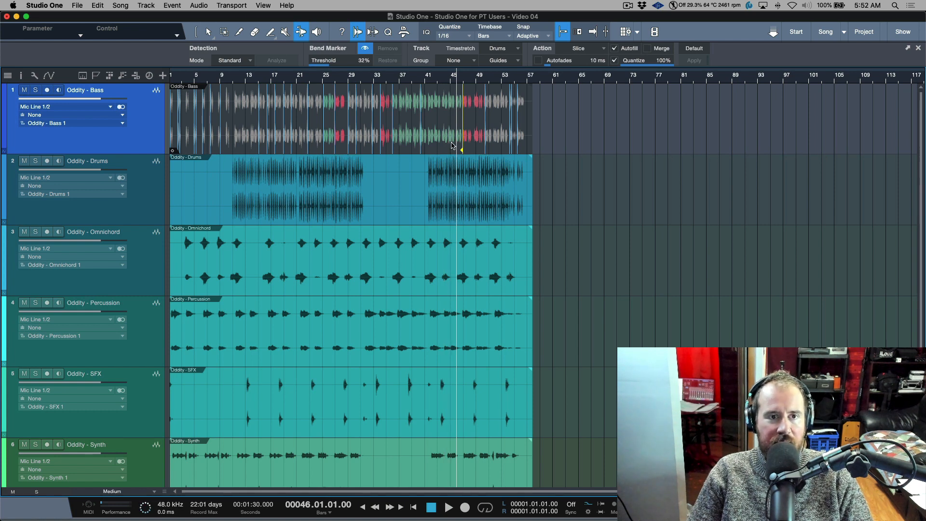
Step: Select the Bass event with the Arrow tool and restore its original timing
key(1)
click(448, 139)
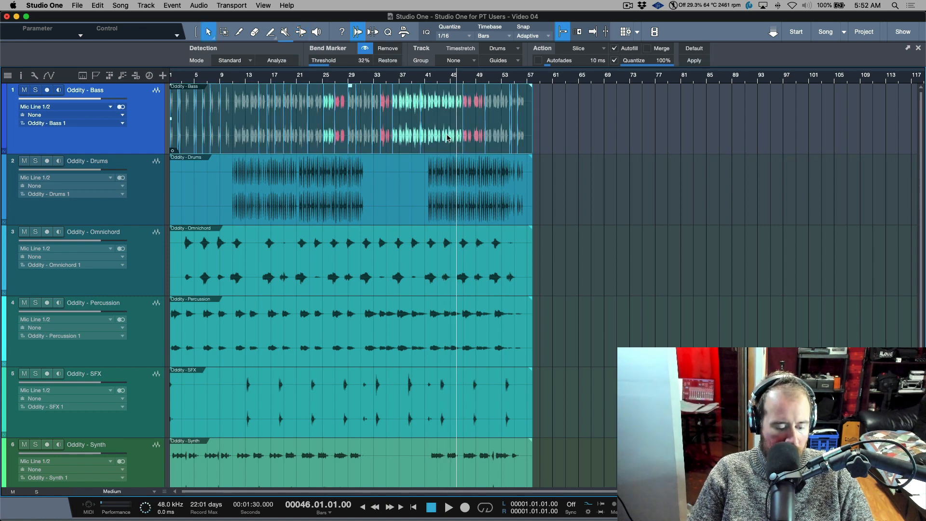
key(shift+q)
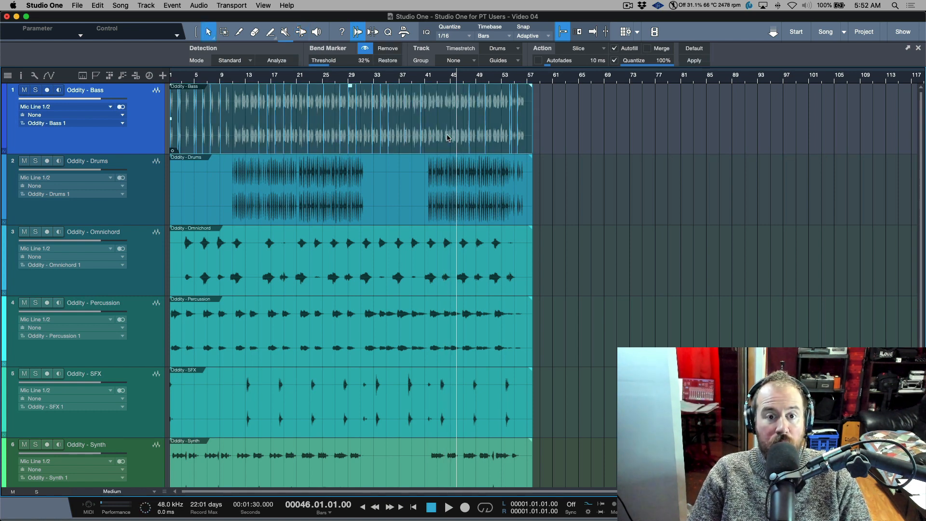
Step: Remove the bend markers from the Bass event and hide the Audio Bend options
right_click(444, 139)
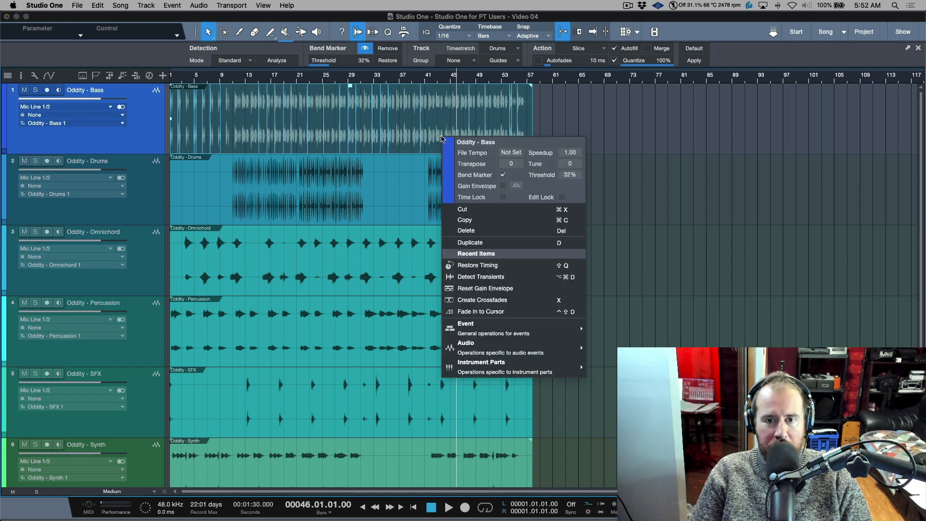
mouse_move(520, 352)
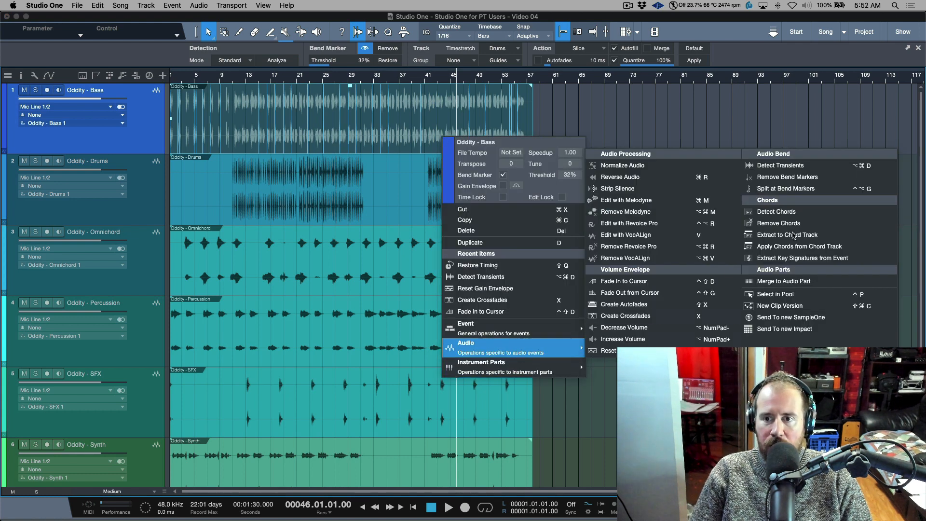
click(787, 177)
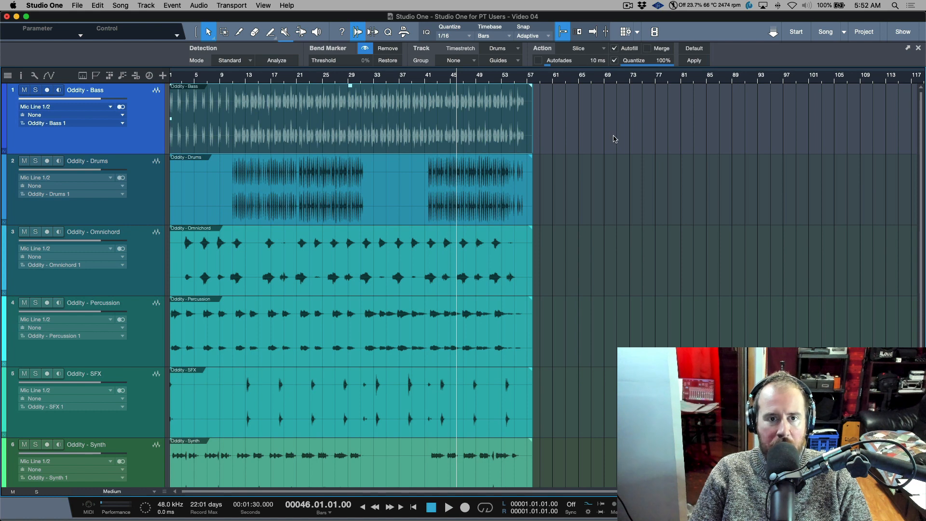
click(358, 32)
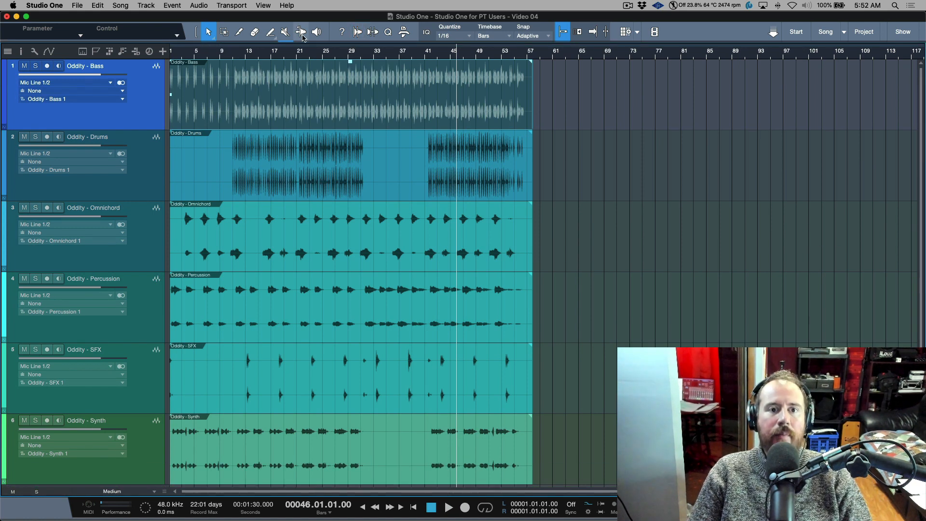
Step: Audition the Drums and Percussion events around bar 42 and the Synth event around bar 18 with the Listen tool
click(319, 38)
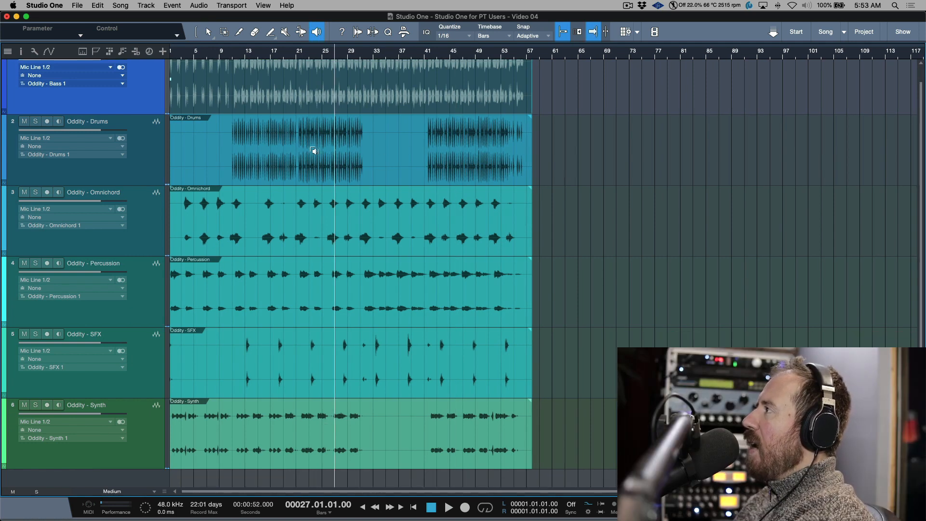
click(433, 142)
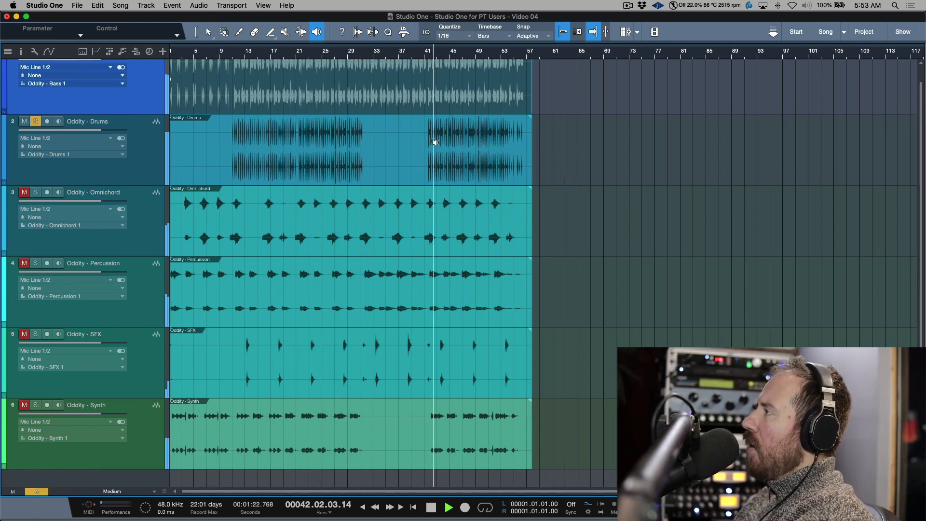
click(438, 287)
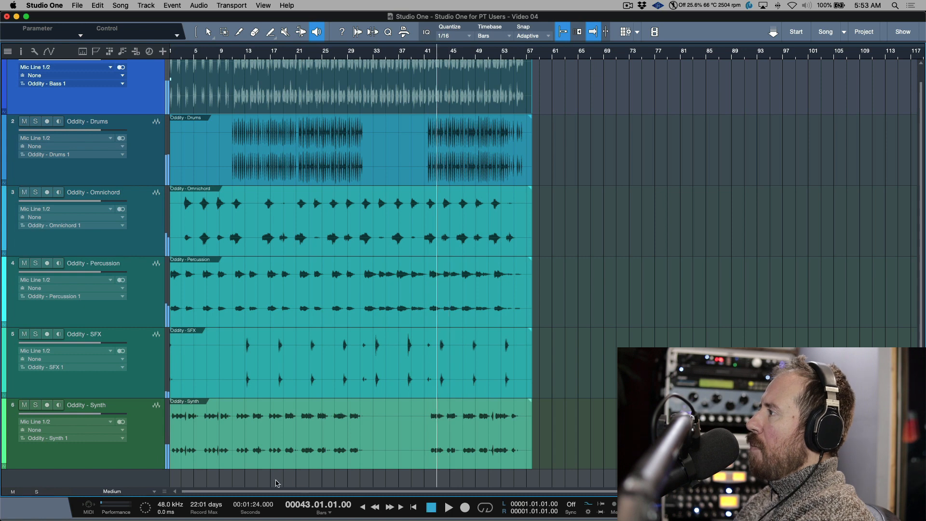
click(279, 429)
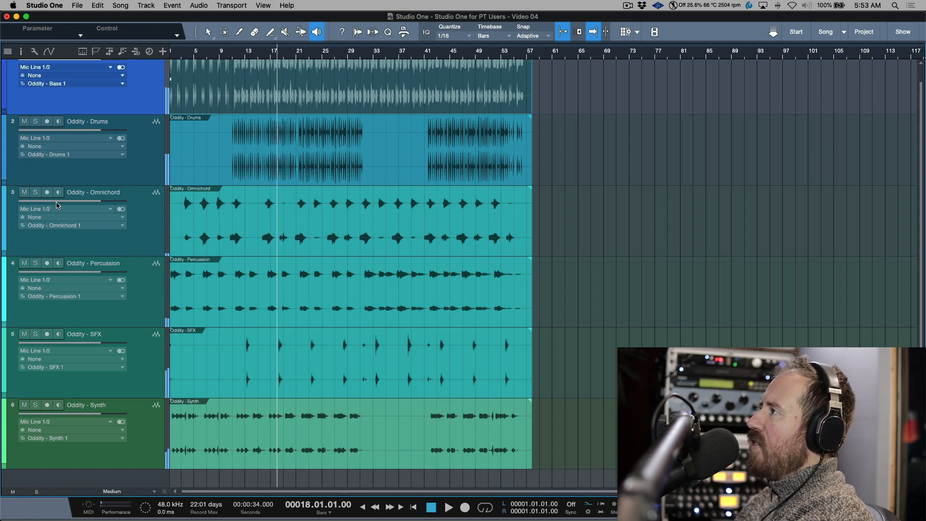
Step: With the Omnichord and Percussion tracks soloed, audition the Bass and SFX events with the Listen tool, and clear the solos
click(35, 192)
click(35, 263)
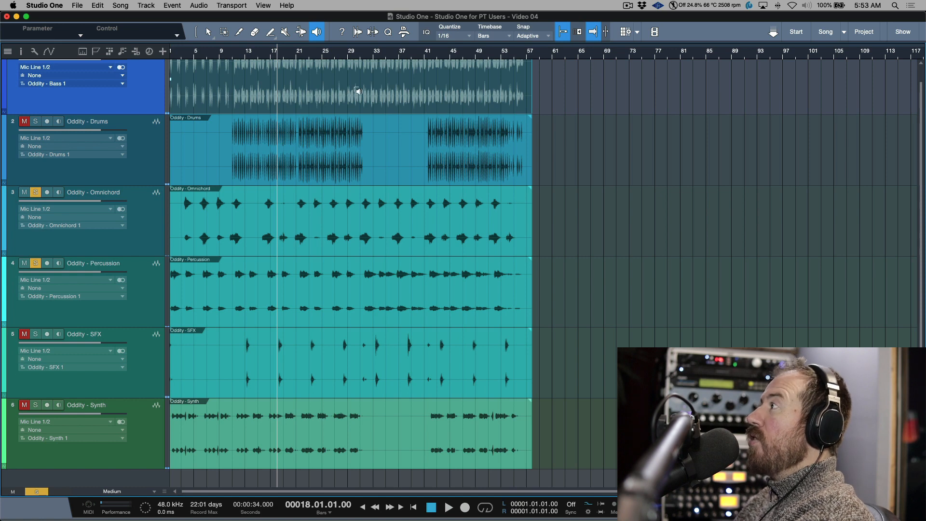
scroll(358, 95, up, 1)
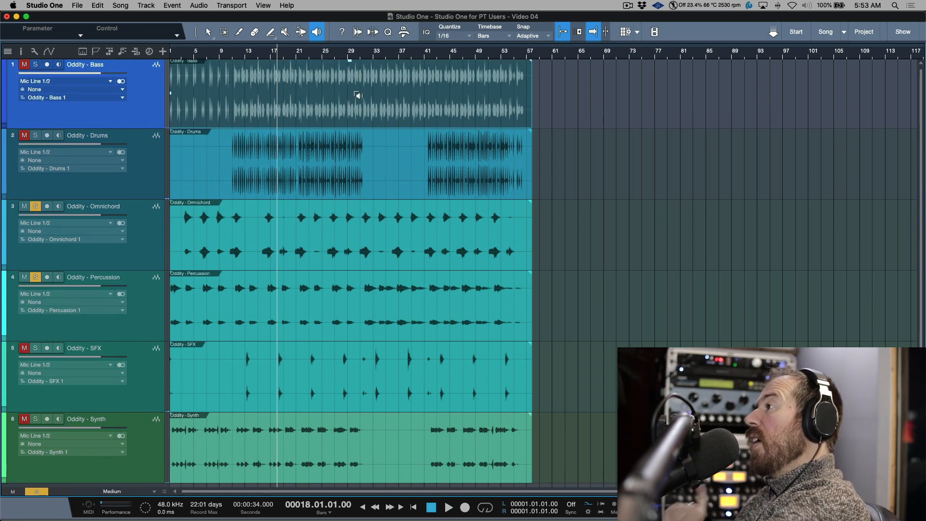
click(367, 92)
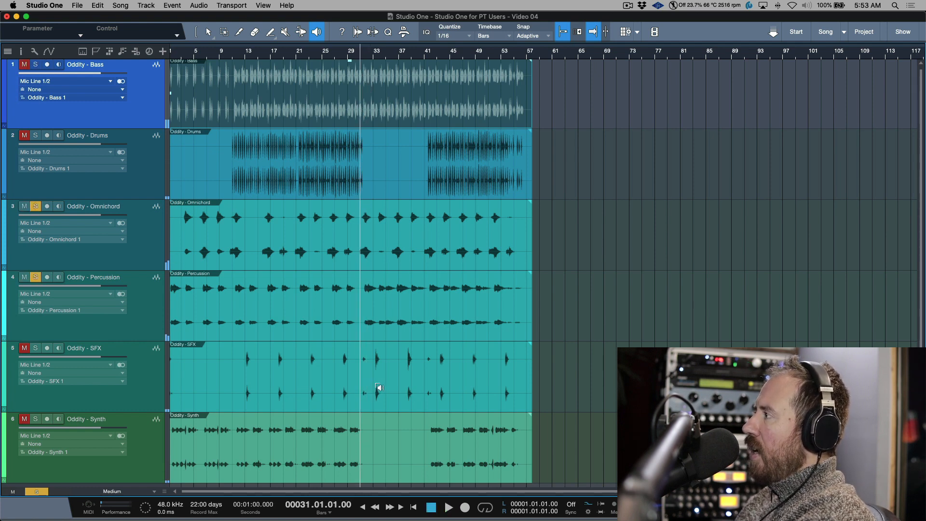
click(379, 387)
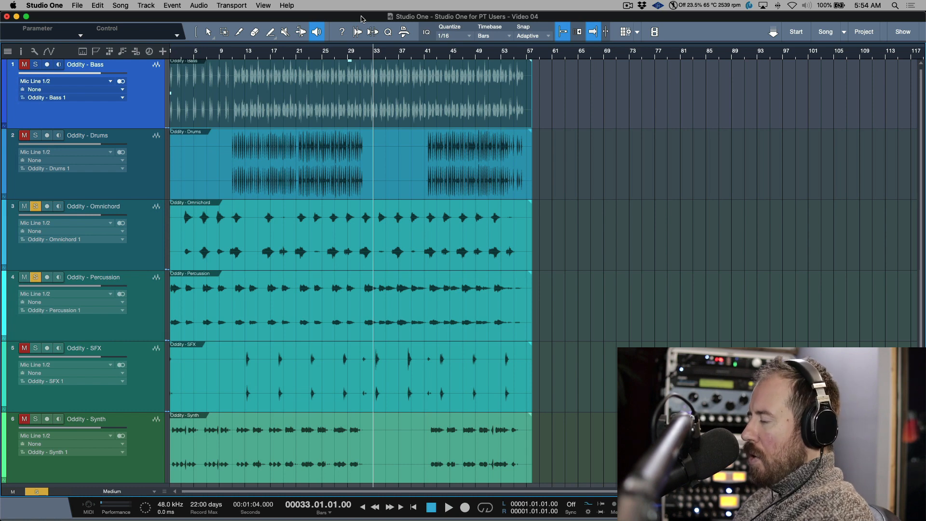
key(shift+s)
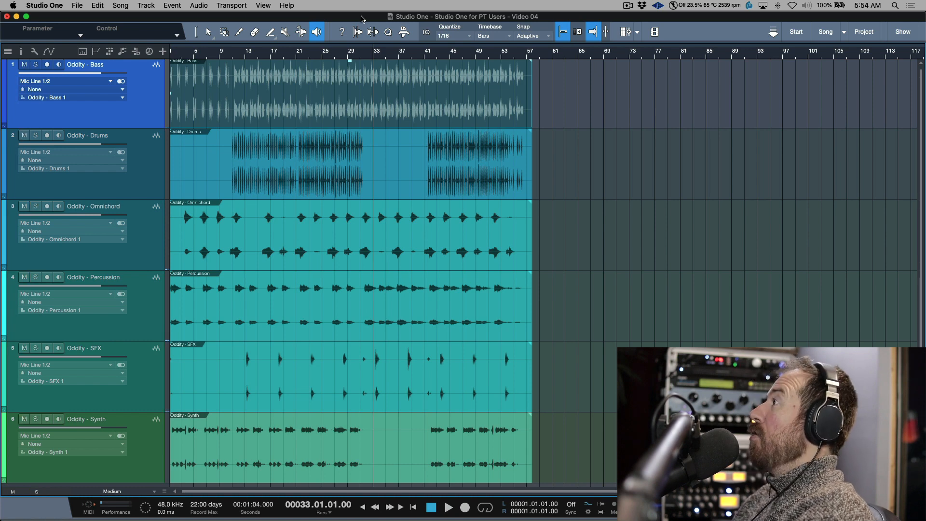
Step: Show the tool help information and switch from the Listen tool to the Arrow tool
click(341, 33)
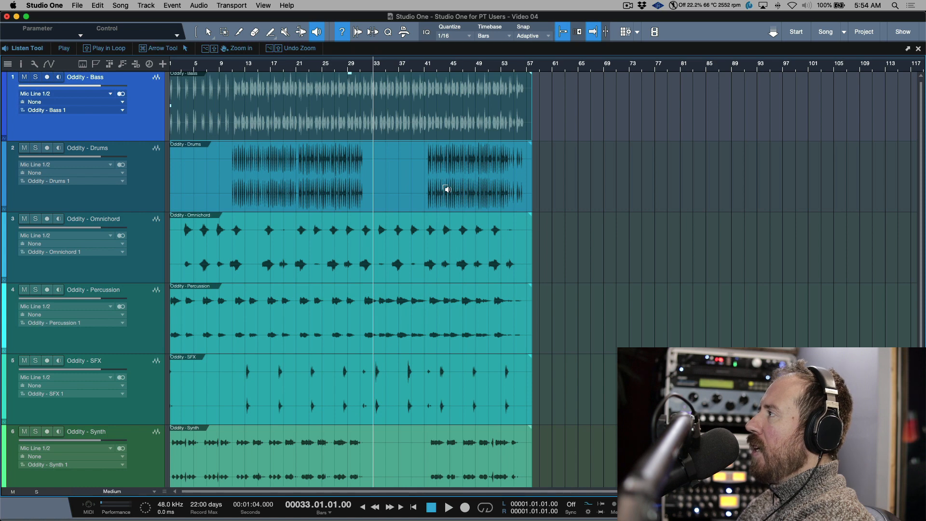
click(208, 32)
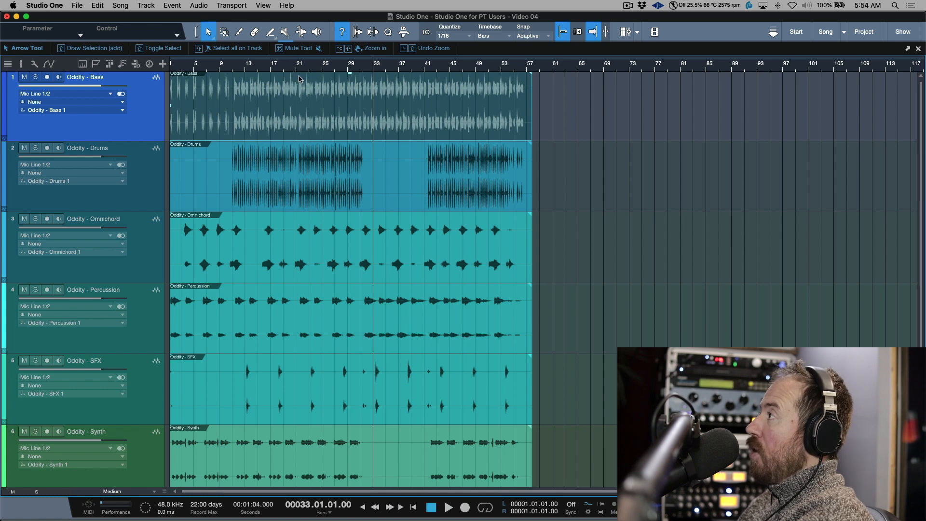
Step: Show the Audio Bend options, look over the available Timestretch modes, and hide the options again
click(358, 32)
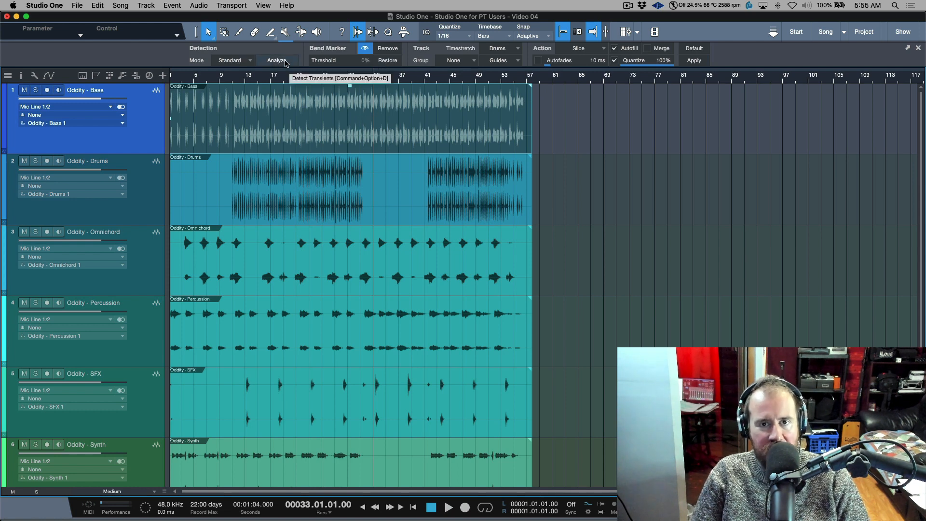
click(514, 50)
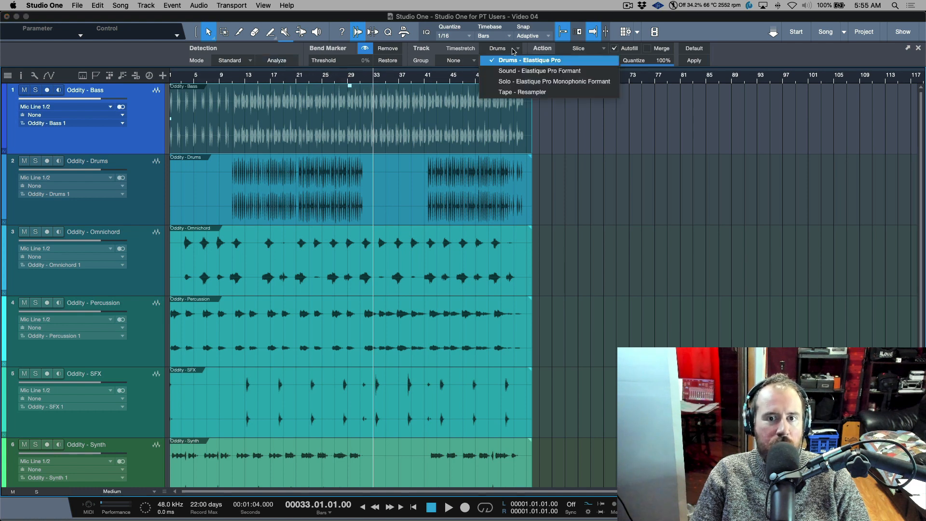
click(631, 132)
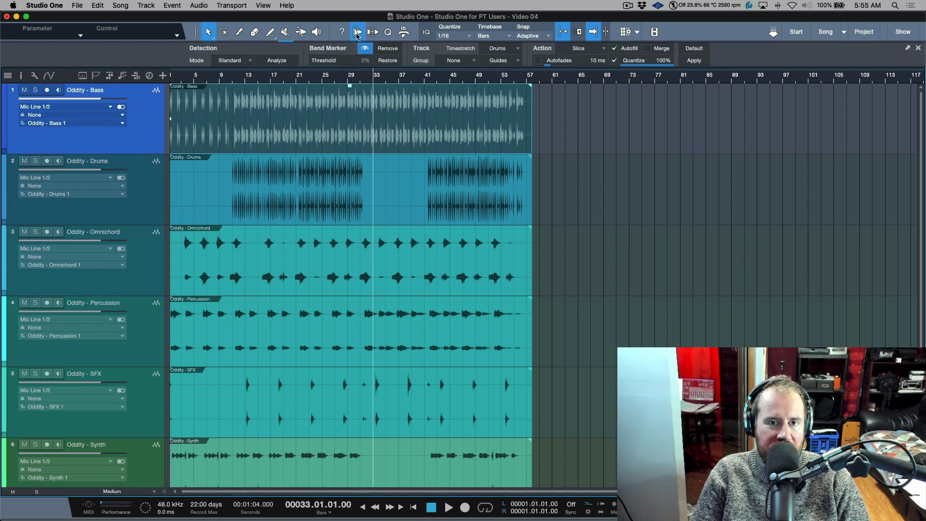
click(358, 33)
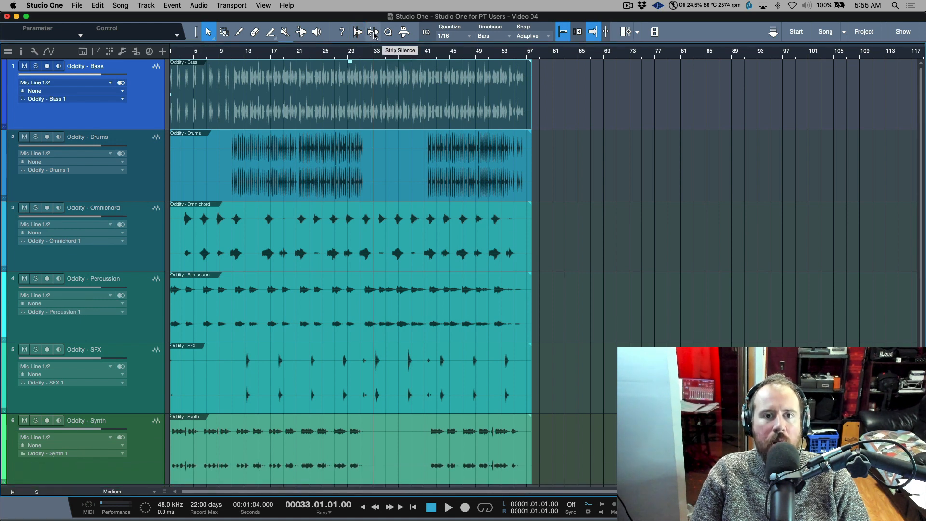
Step: Look over the Strip Silence options and the Quantize options, hiding each set after viewing it
click(374, 33)
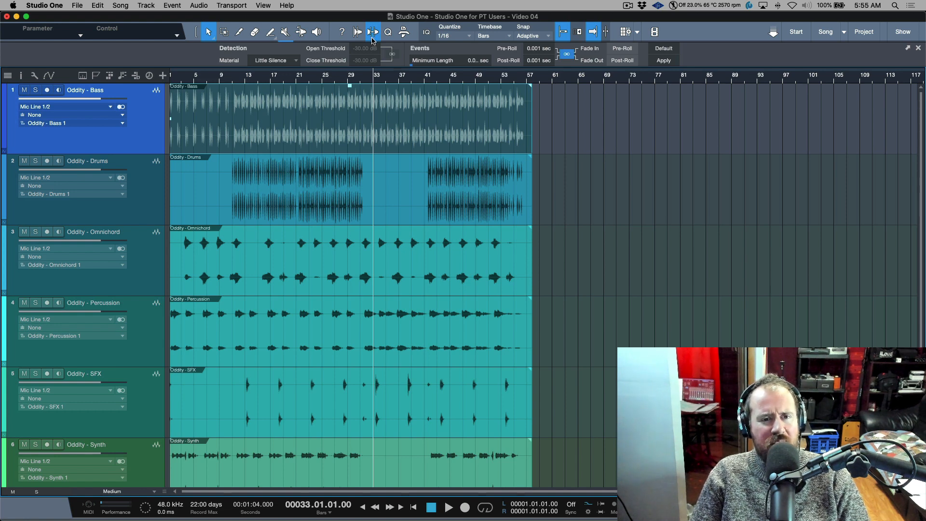
click(372, 39)
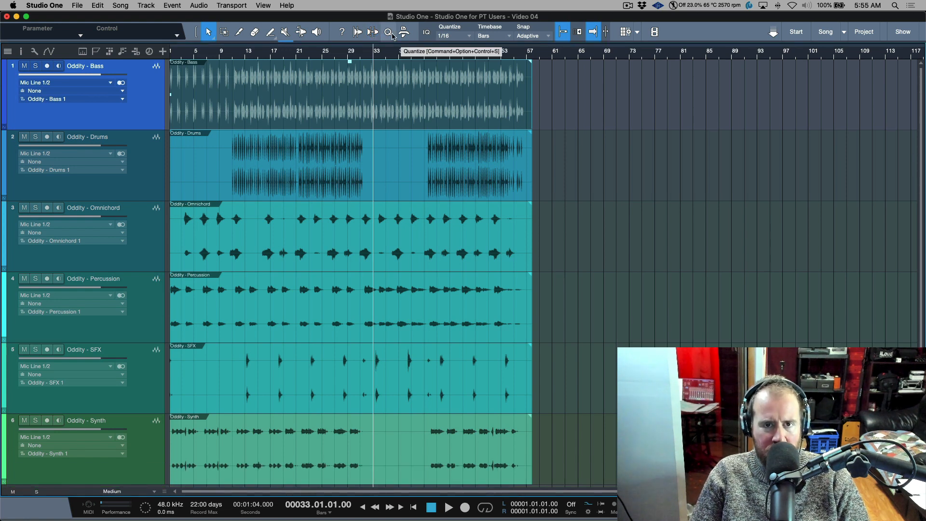
click(389, 33)
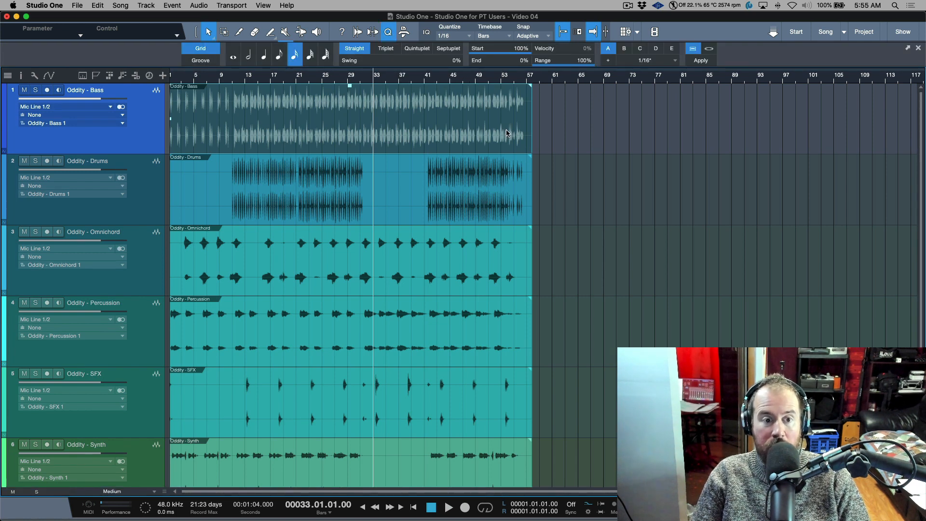
click(388, 32)
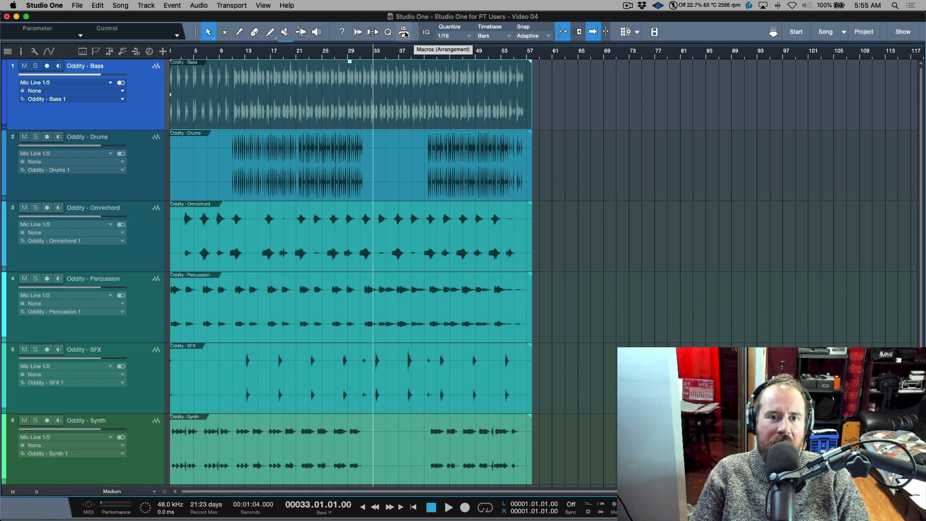
Step: Show the arrangement macros and look through the Audio Editing, Music Editing, Music Creation, Podcast and Global pages
click(404, 32)
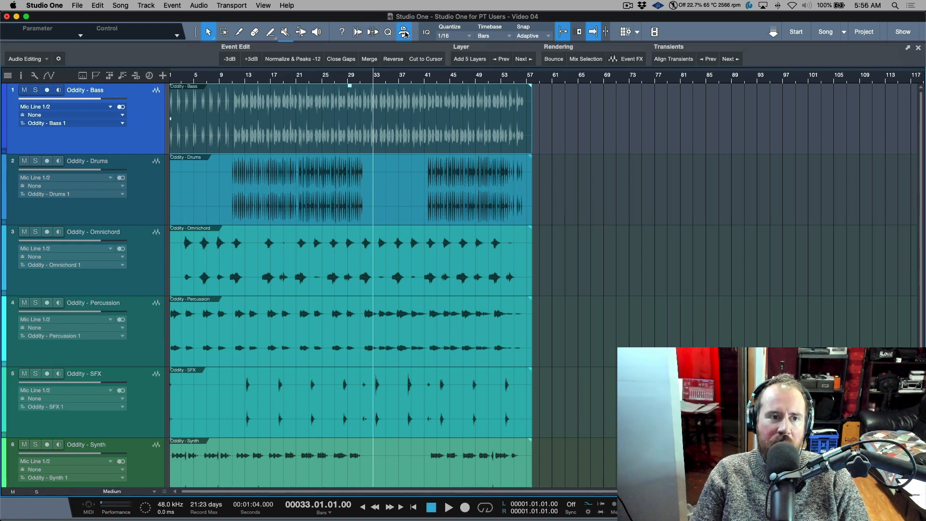
click(44, 62)
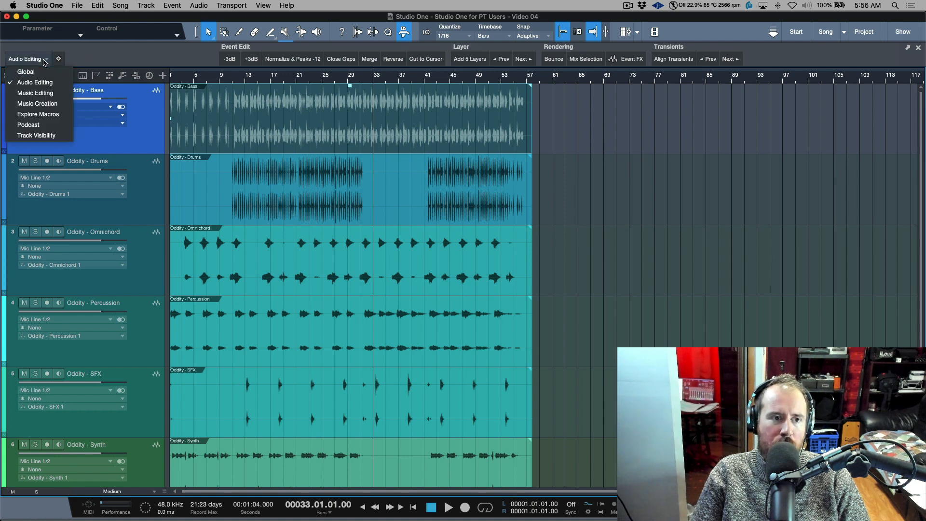
click(48, 94)
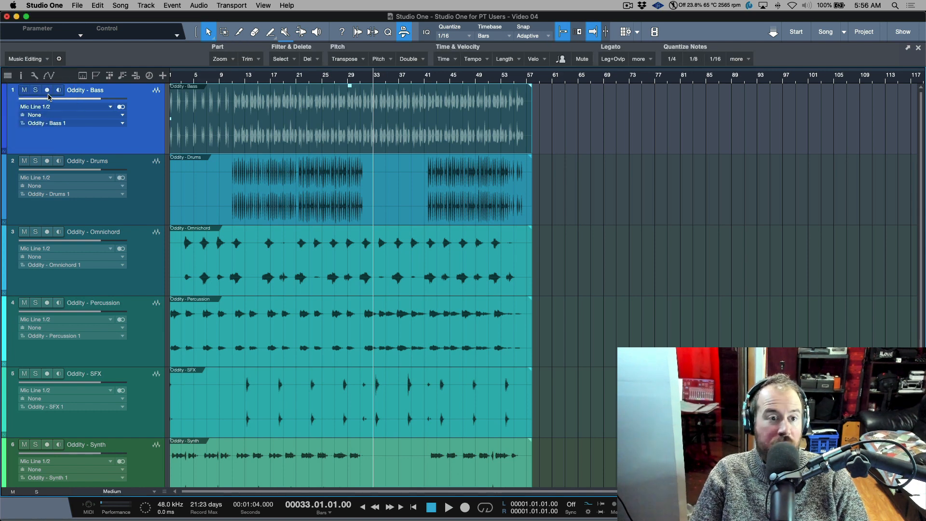
click(29, 59)
click(42, 106)
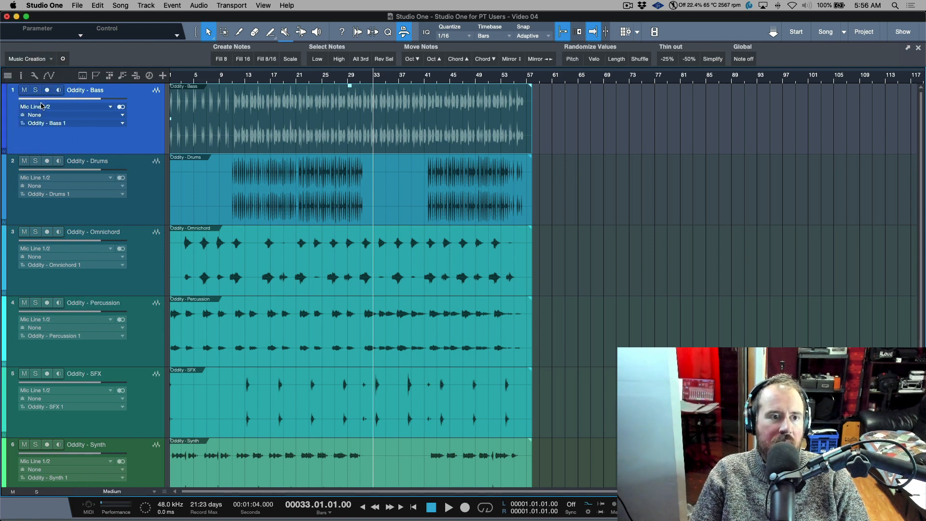
click(27, 59)
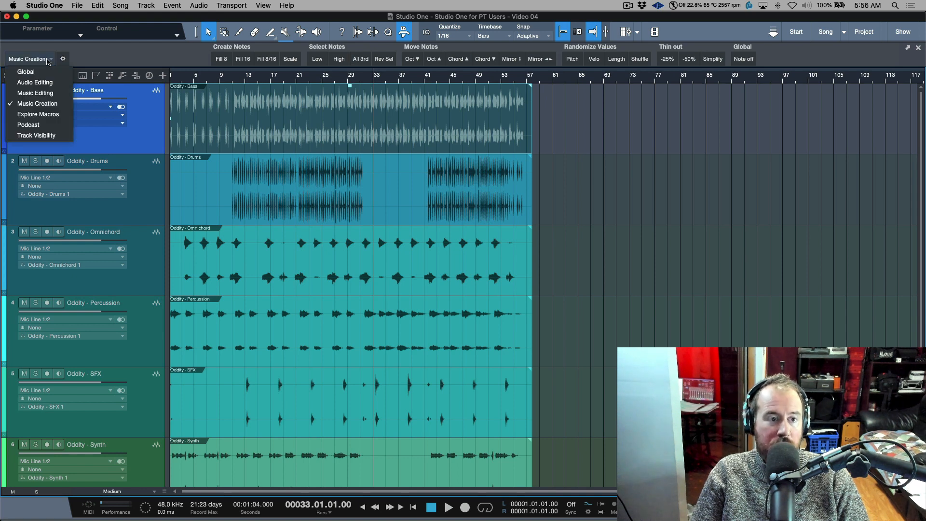
click(40, 124)
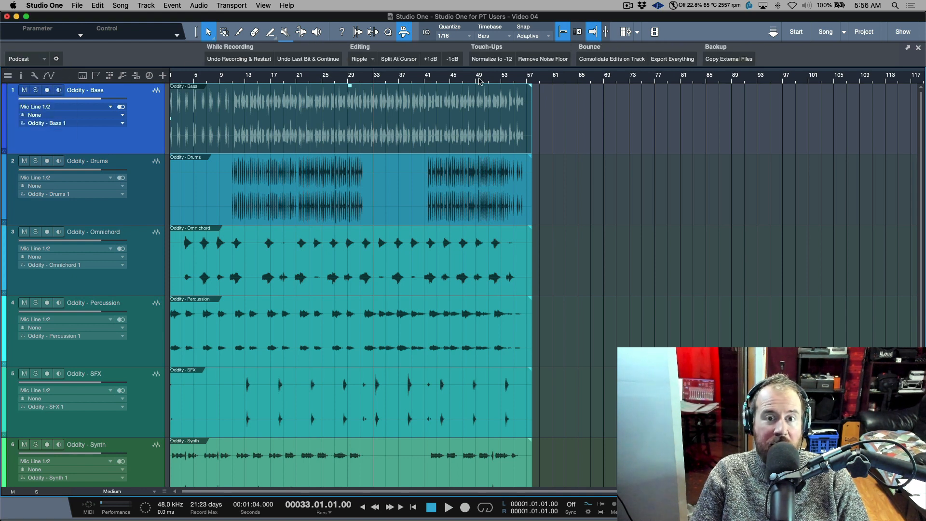
click(27, 58)
click(38, 124)
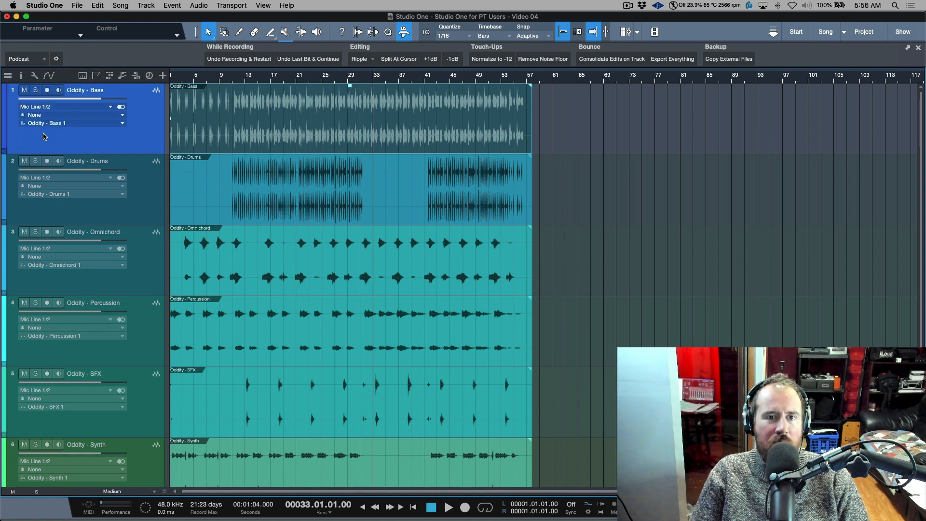
click(48, 60)
click(41, 71)
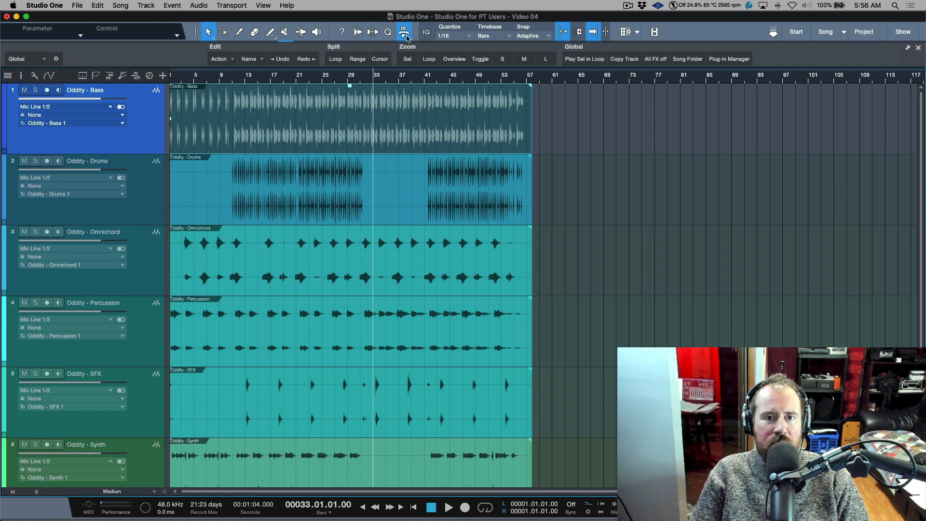
Step: Look over the macro list in the Macro Organizer, close it, and hide the arrangement macros
click(56, 58)
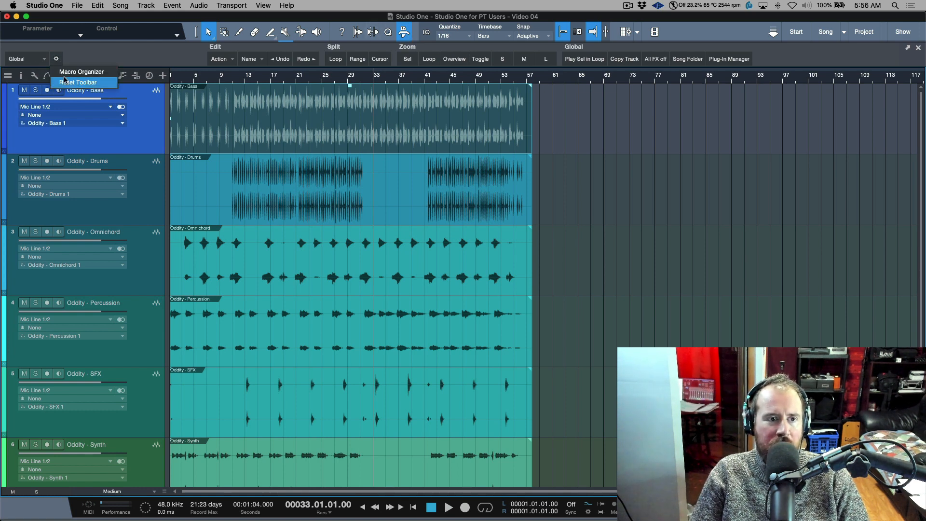
click(68, 72)
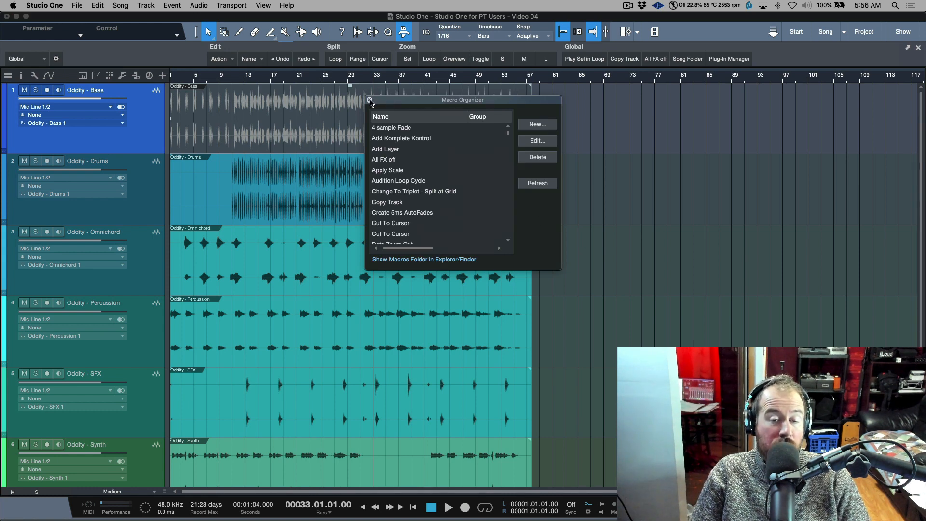
click(370, 101)
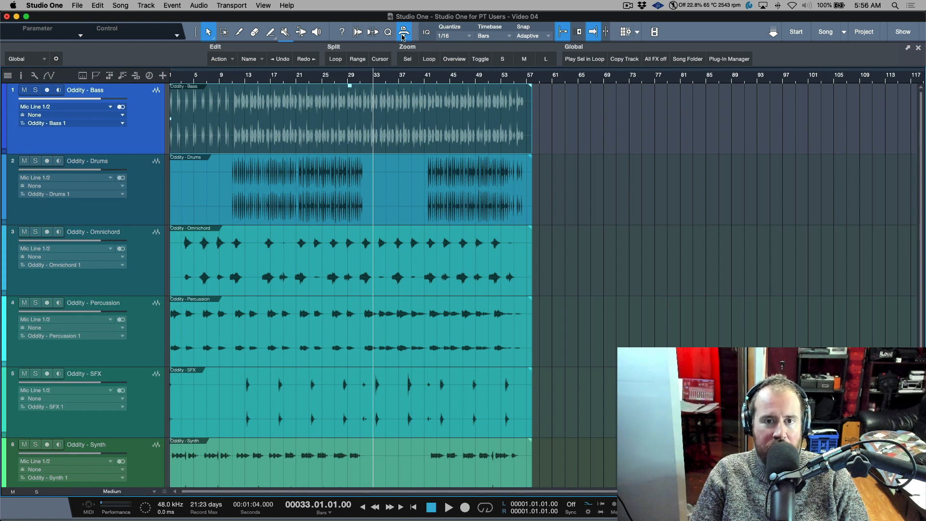
click(403, 35)
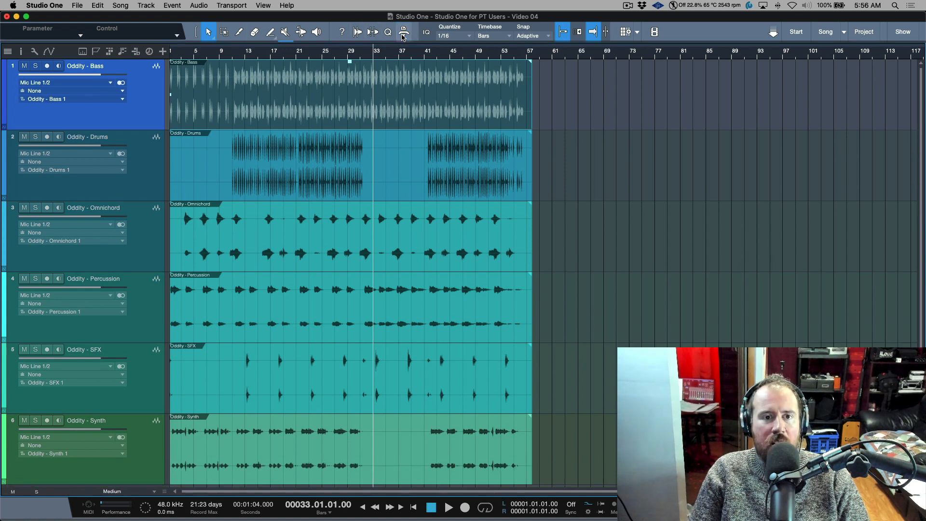
click(584, 125)
click(501, 124)
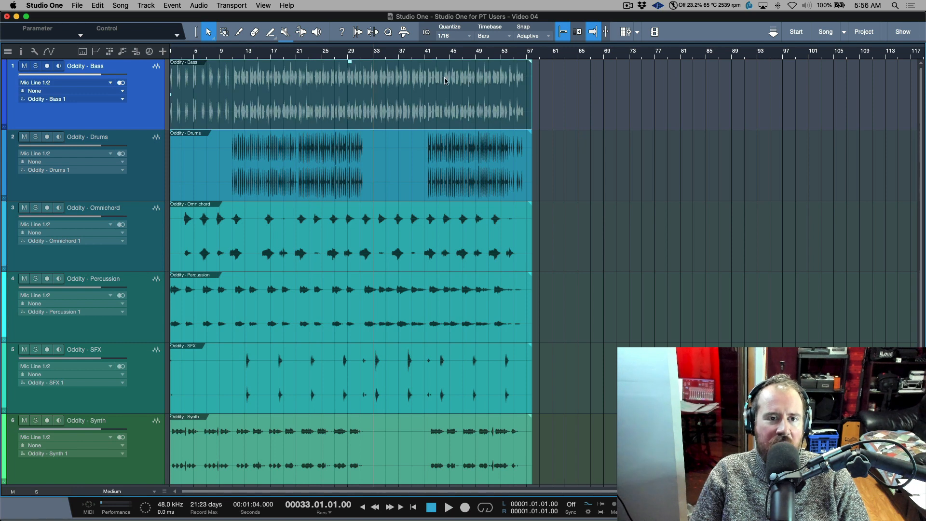
scroll(371, 100, left, 1)
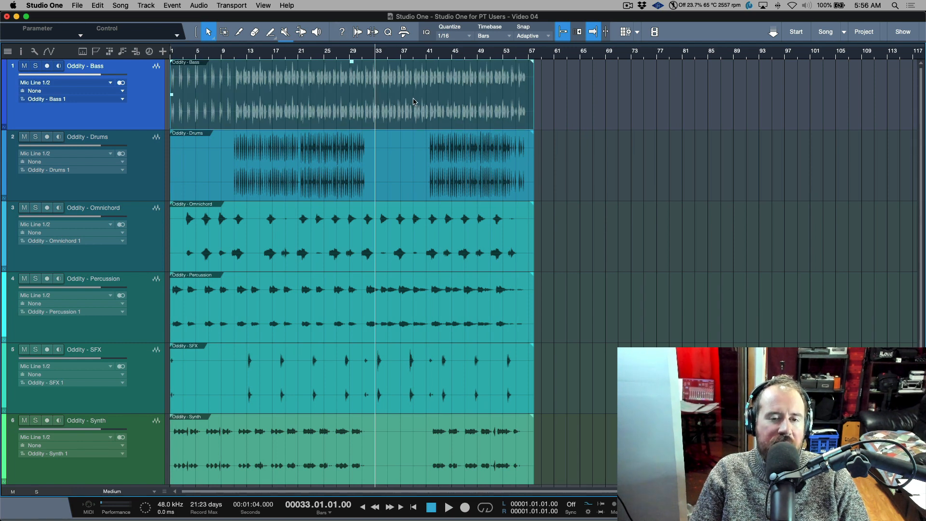
Step: Show the Audio Bend options, toggle the bend markers and leave them hidden, and put the options away again
click(358, 33)
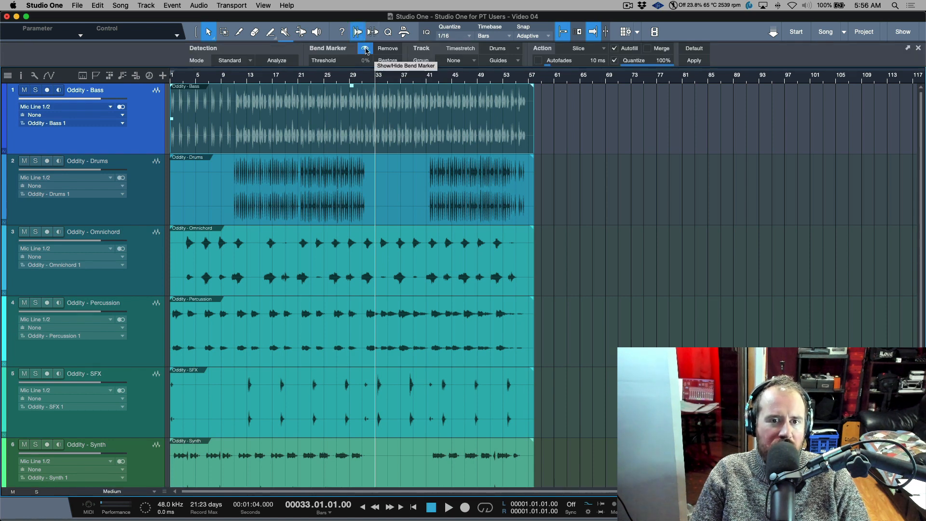
click(365, 50)
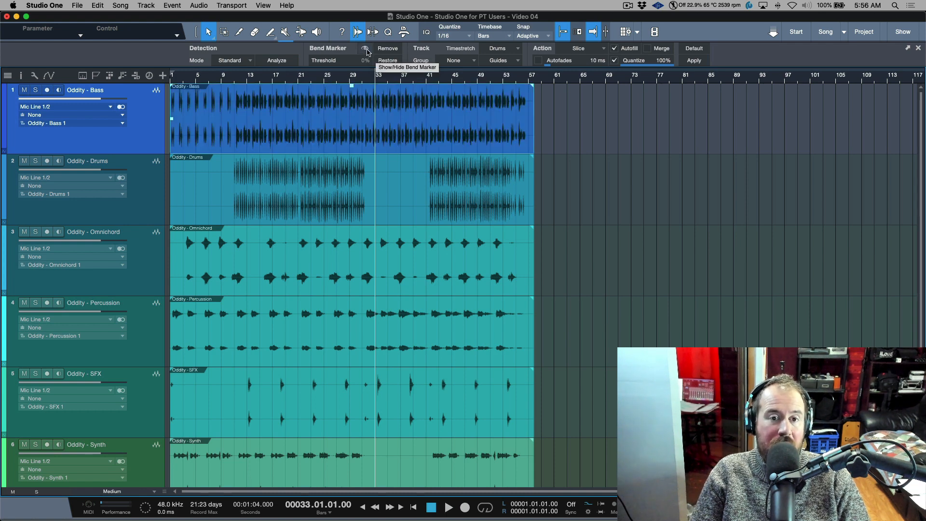
click(366, 48)
click(366, 49)
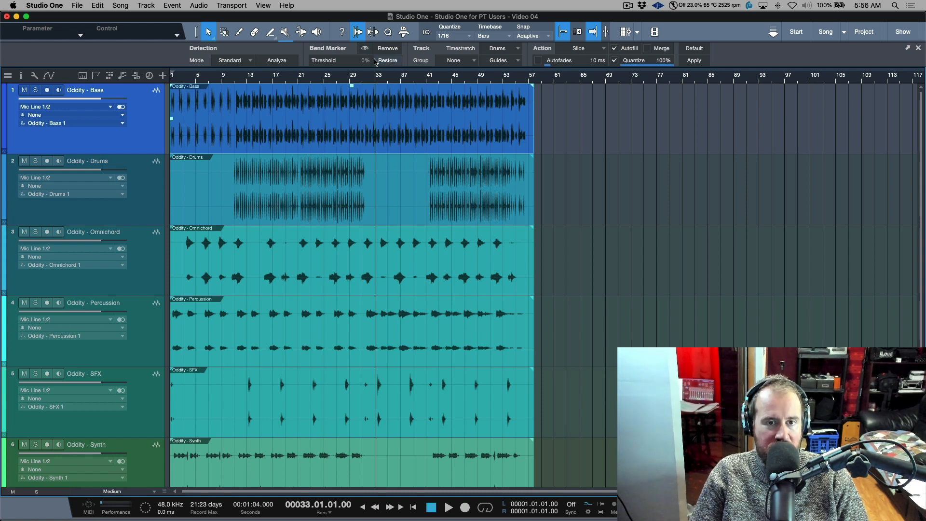
click(359, 33)
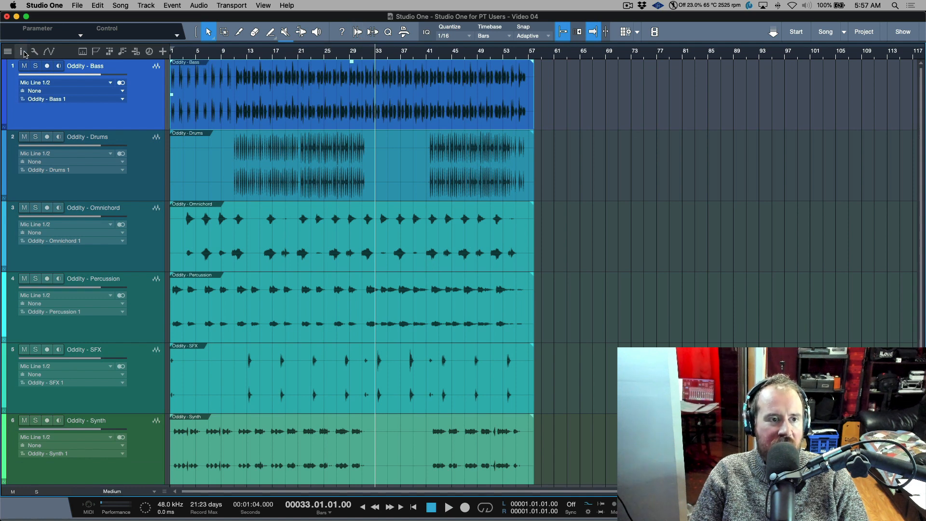
Step: Show the Inspector and enlarge its event section to expose all parameters of the Oddity - Bass event
click(23, 51)
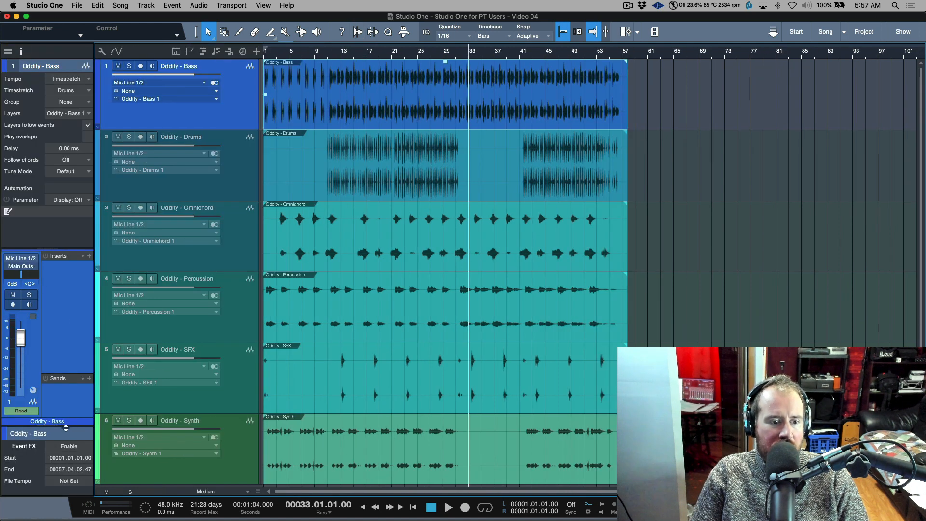
drag(66, 428, 70, 250)
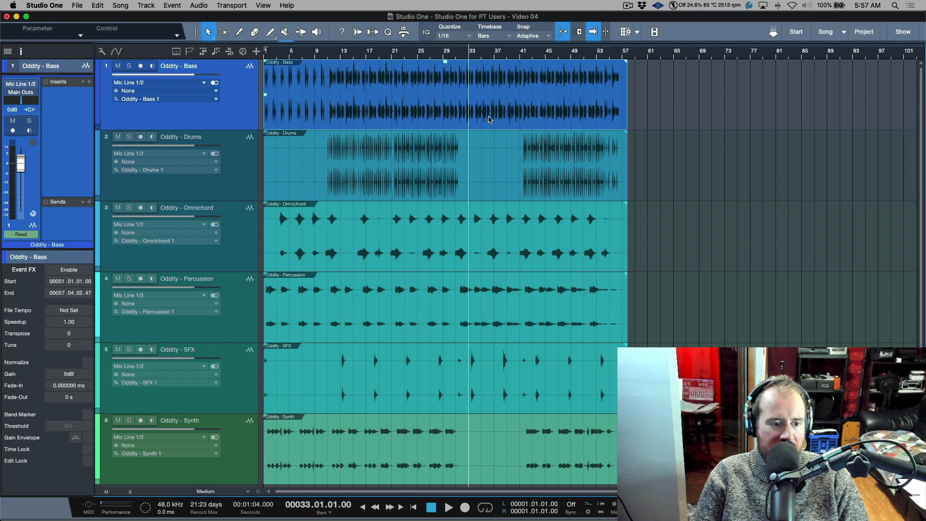
Step: Switch the Bass event's bend markers on and off, then try a 525 ms fade-in and return it to 0 s
click(88, 414)
click(88, 416)
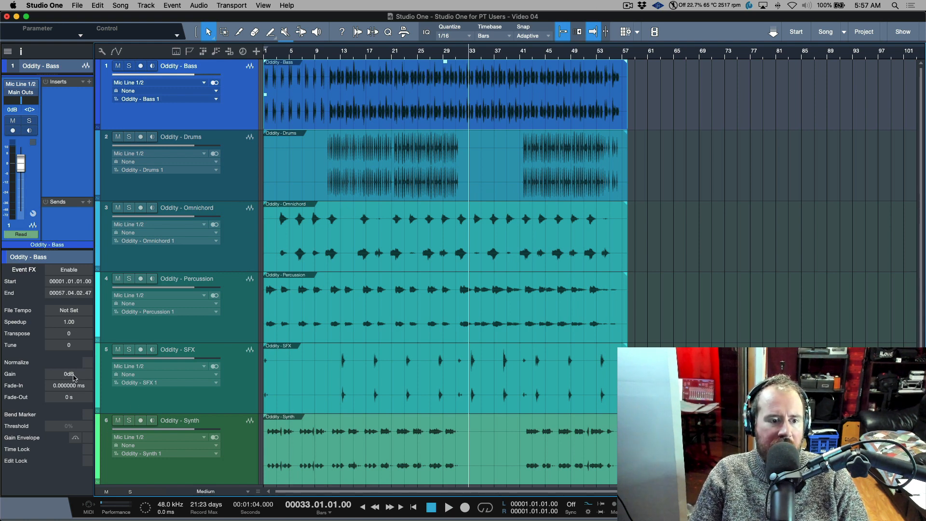
drag(70, 391, 88, 310)
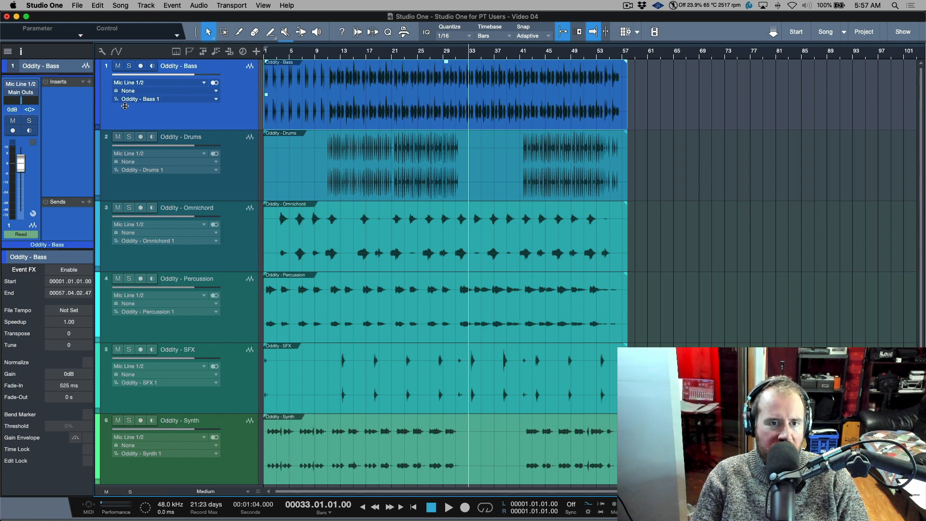
drag(127, 113, 109, 508)
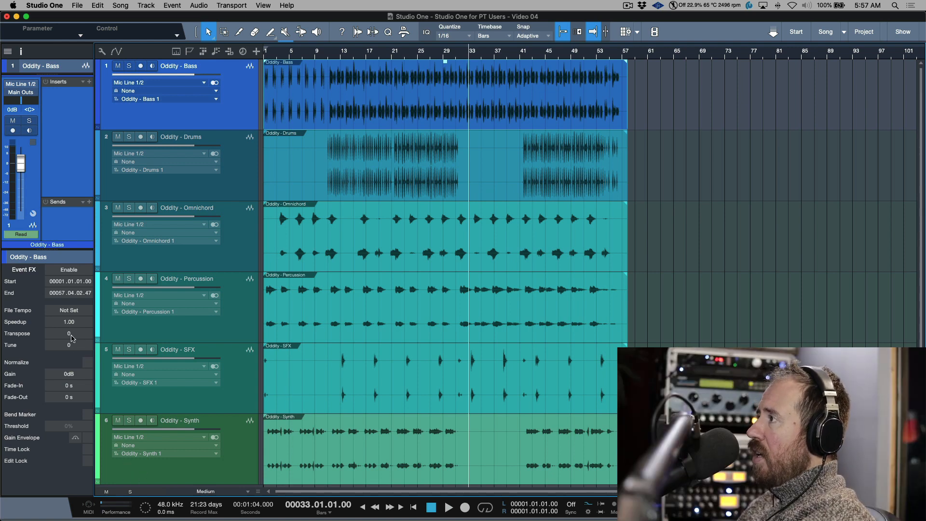
Step: Look over the Bass event's context options, dismiss them, and shrink the Inspector's event section to reveal the track parameters
scroll(493, 112, down, 1)
right_click(492, 112)
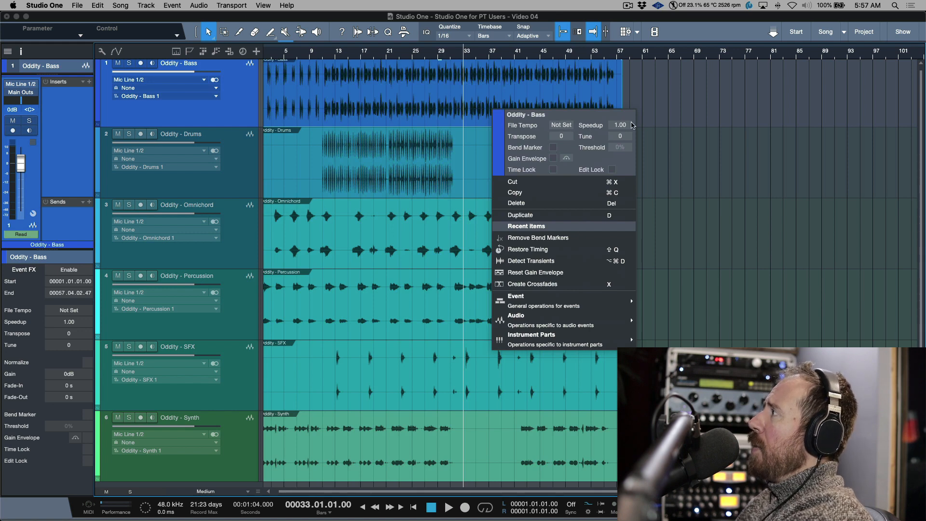
click(743, 114)
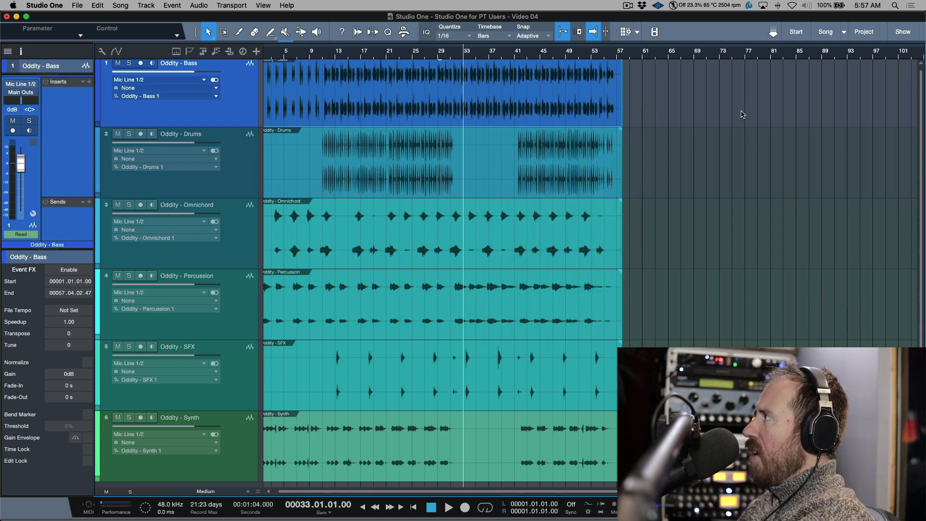
scroll(378, 188, up, 1)
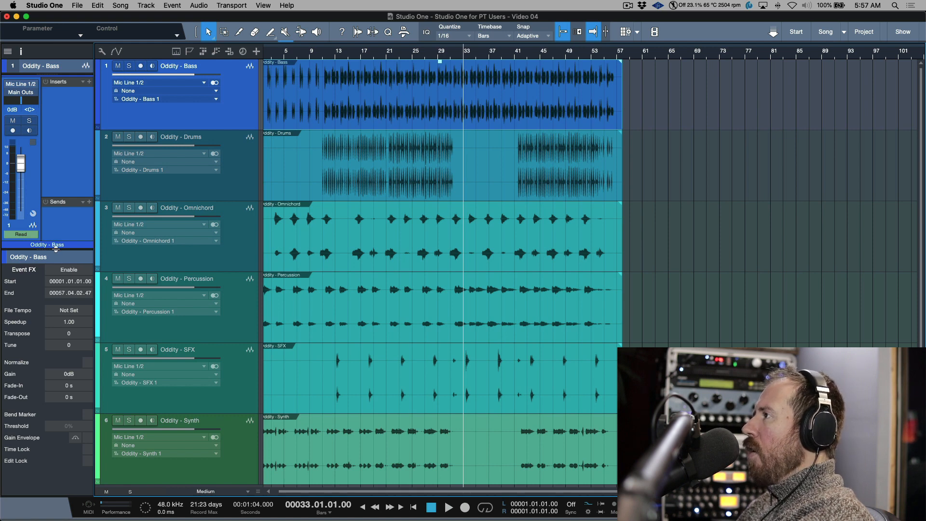
drag(56, 249, 62, 415)
scroll(512, 83, left, 1)
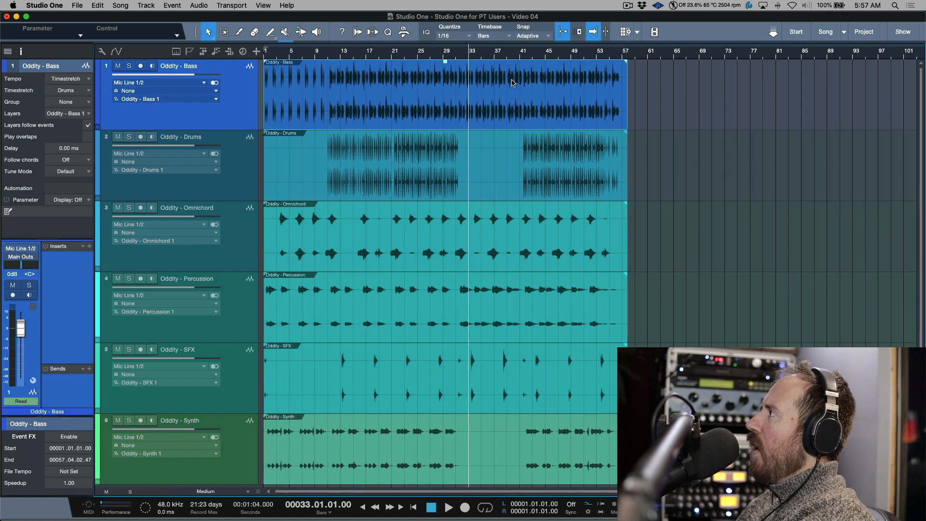
Step: Switch to Pro Tools, try the clip gain fader on the Oddity - Bass clip ending at 0 dB, and select the clip
key(super+Tab)
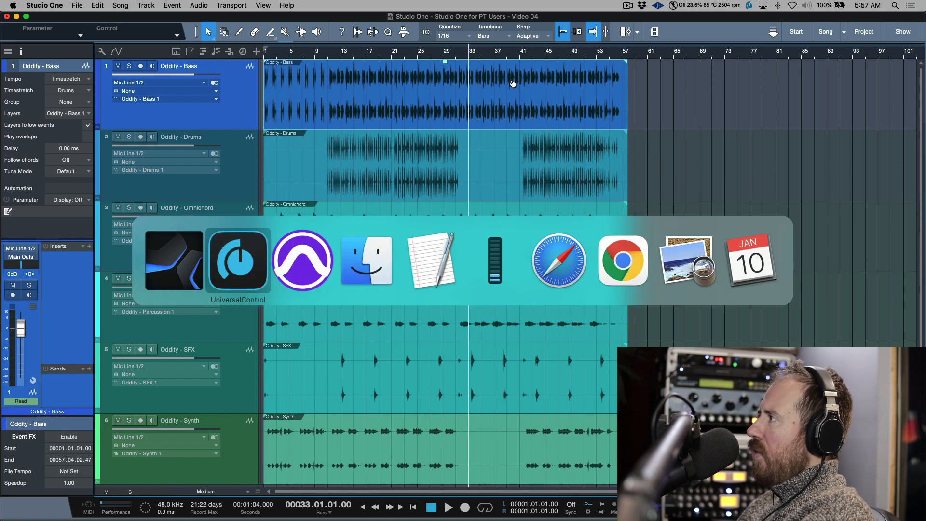
key(super+Tab)
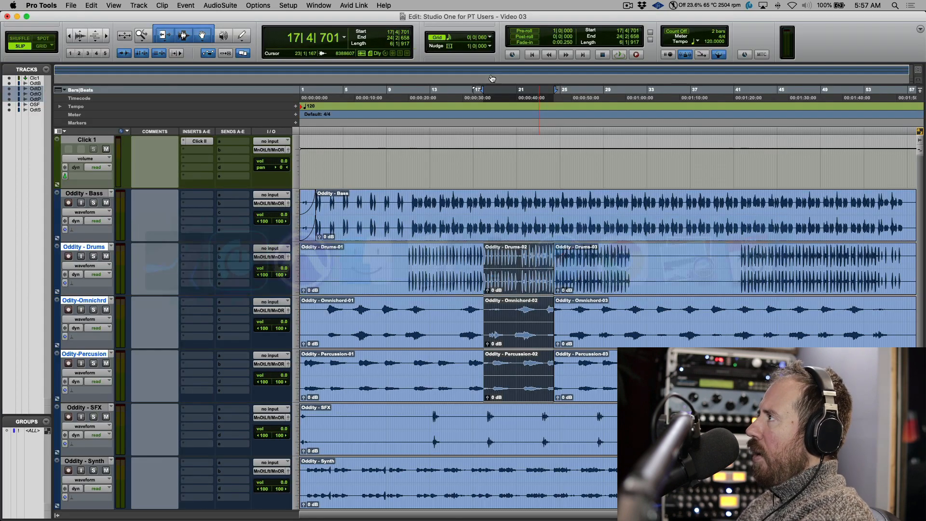
click(320, 237)
drag(320, 239, 320, 278)
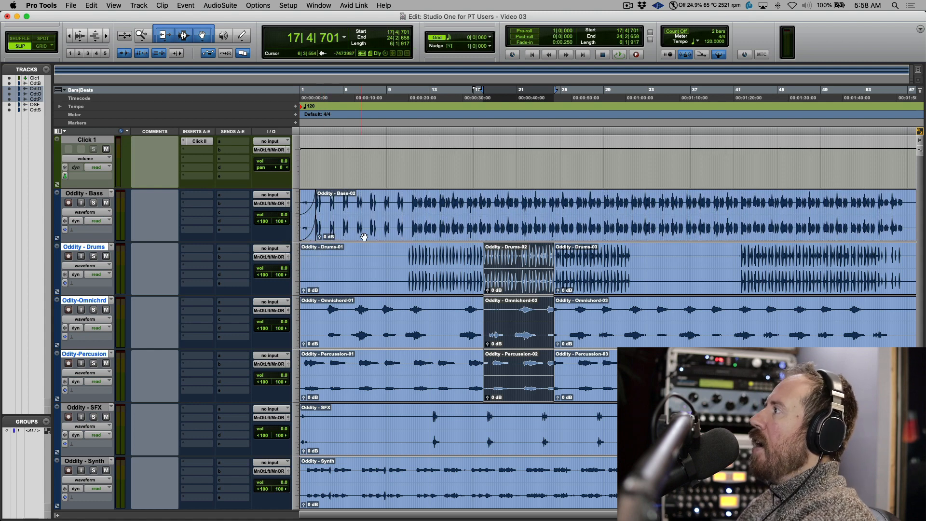
click(374, 234)
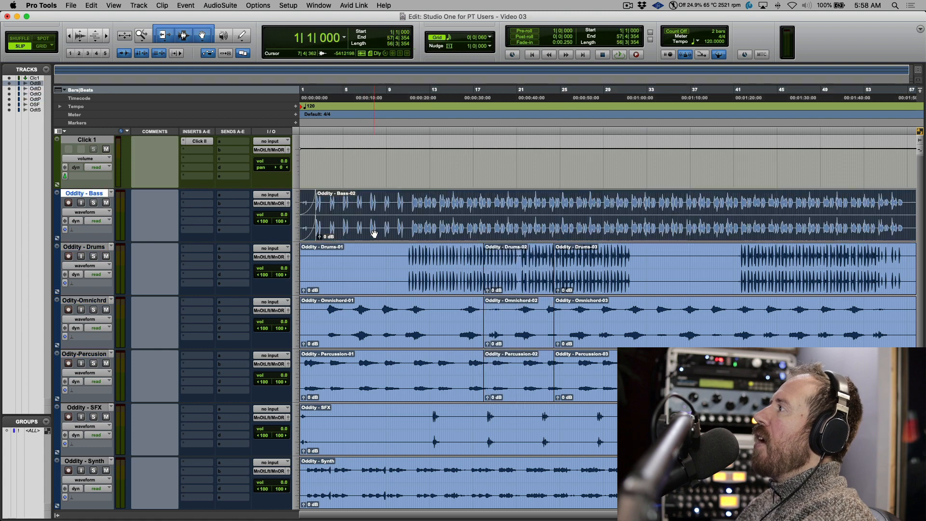
Step: Turn on the display of the Clip Gain Line for the clips
click(162, 5)
mouse_move(114, 6)
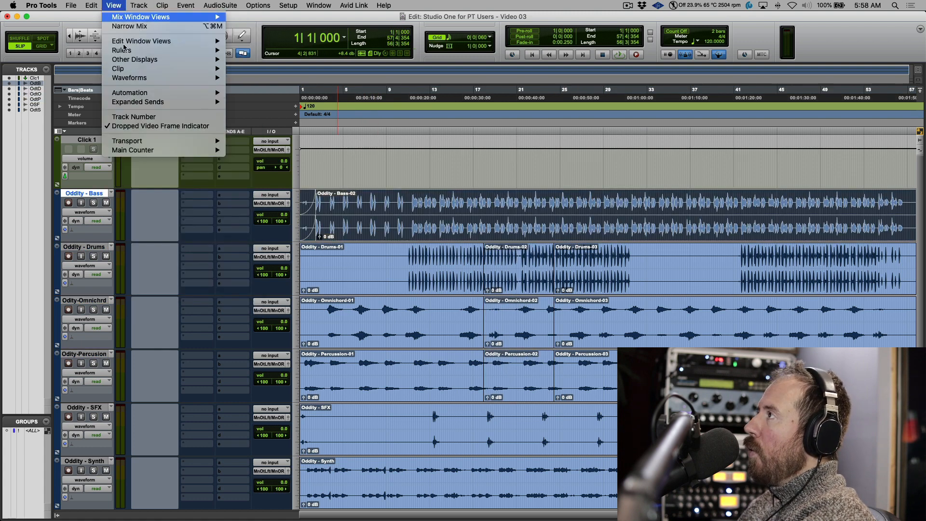
mouse_move(129, 71)
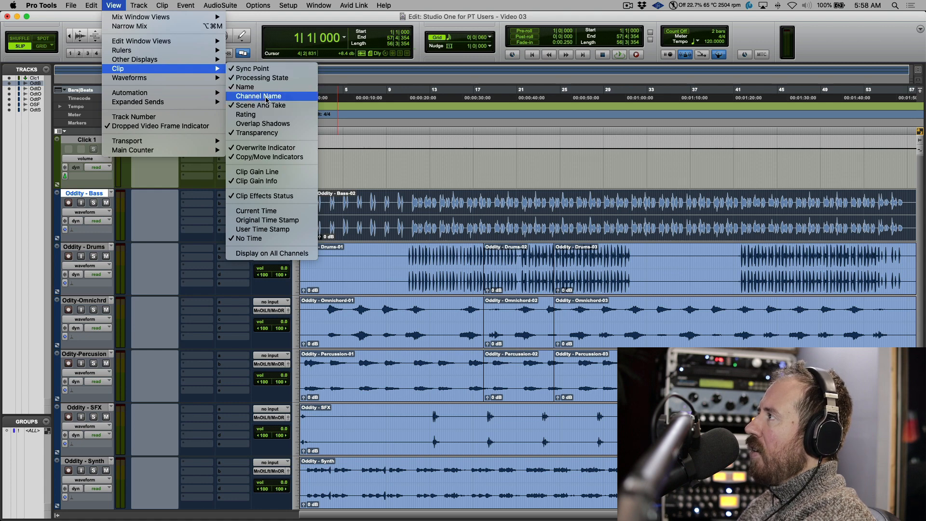
click(277, 172)
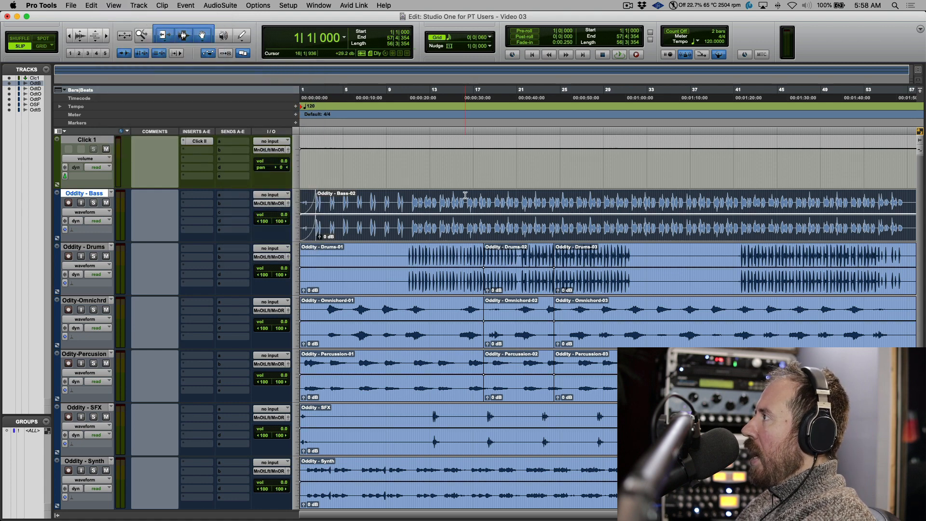
Step: Add clip gain points on the Bass clip at about bars 14 and 18 and pull the line down between them
click(449, 214)
click(493, 214)
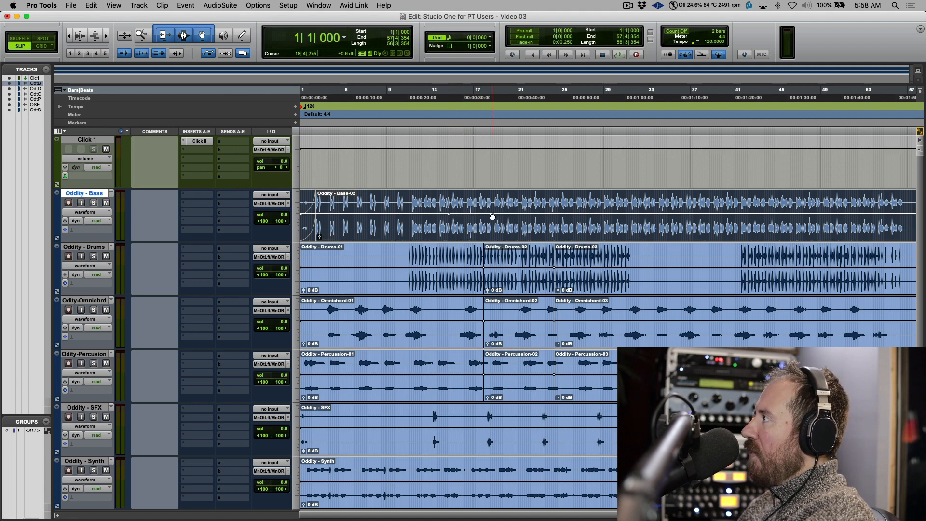
drag(469, 207, 472, 222)
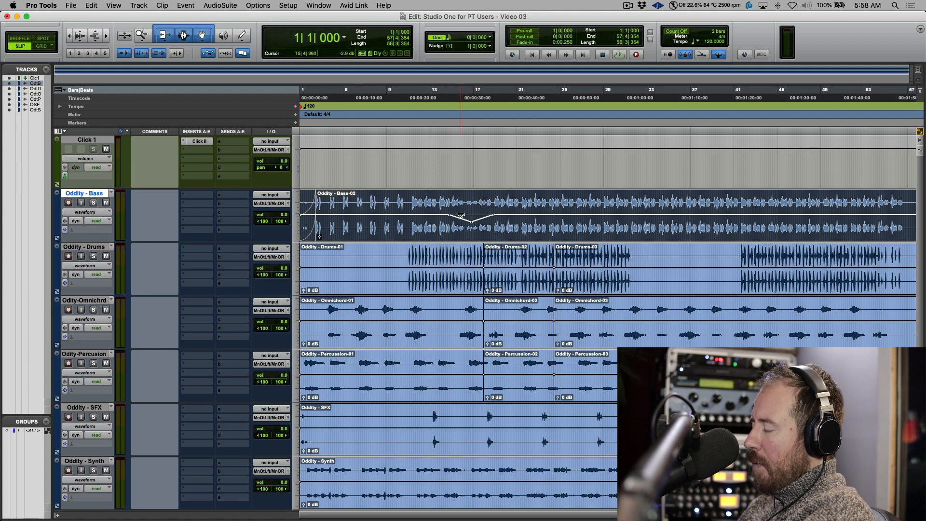
Step: Switch back to Studio One and select the Oddity - Bass event
key(super+Tab)
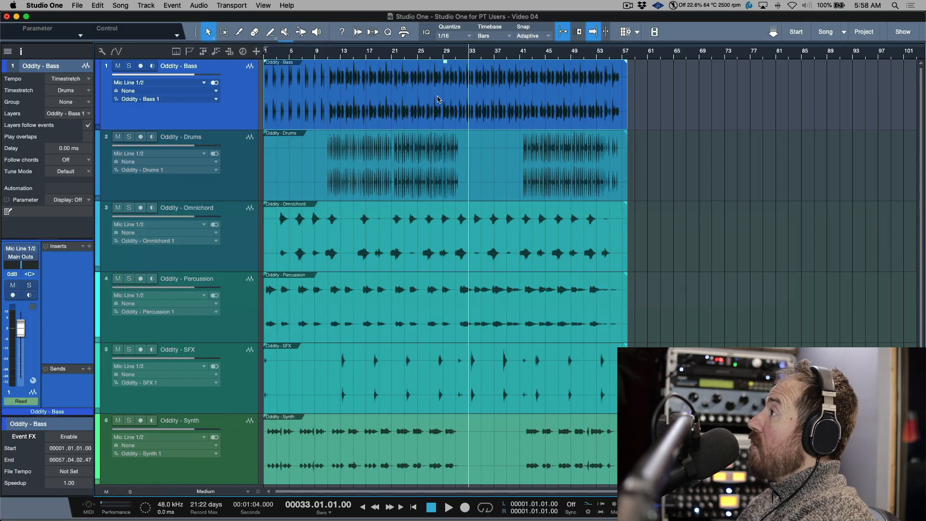
click(504, 143)
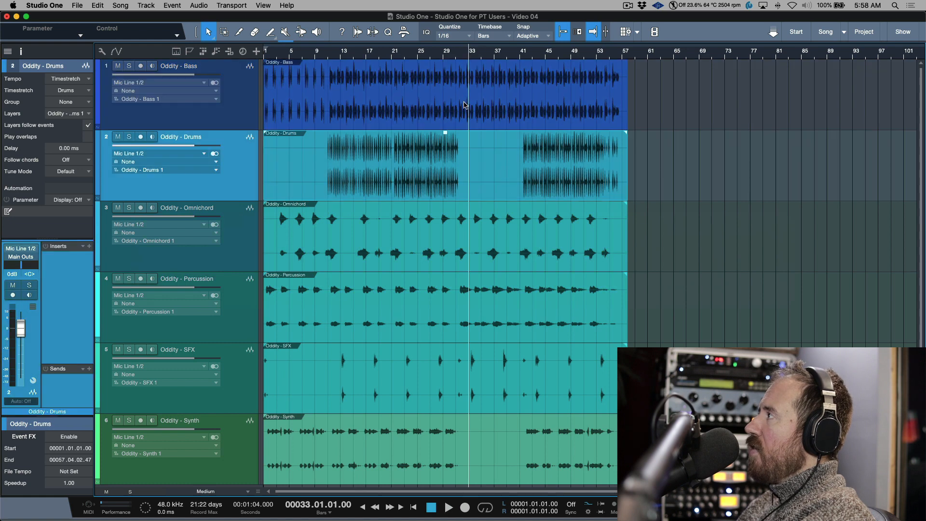
click(473, 105)
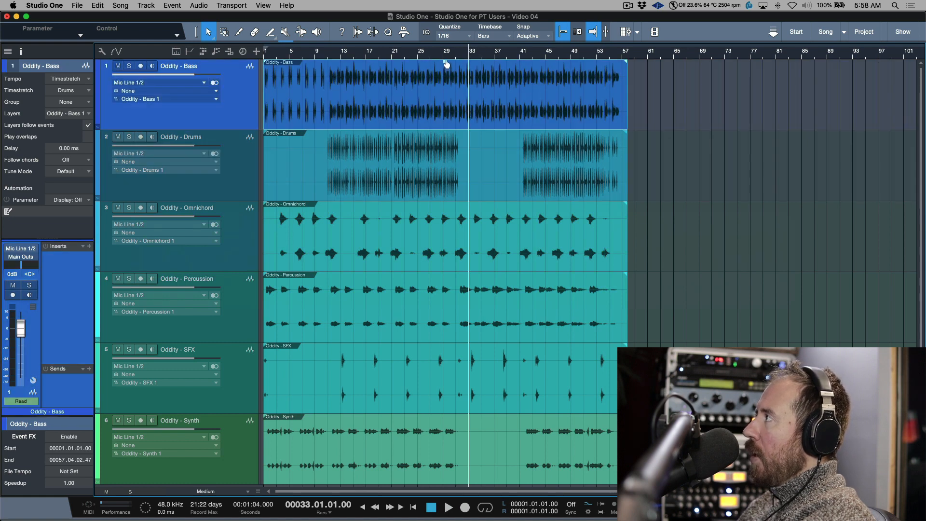
Step: Try lowering the Bass event's overall volume with its volume handle, and reset it to the original level
drag(447, 64, 446, 76)
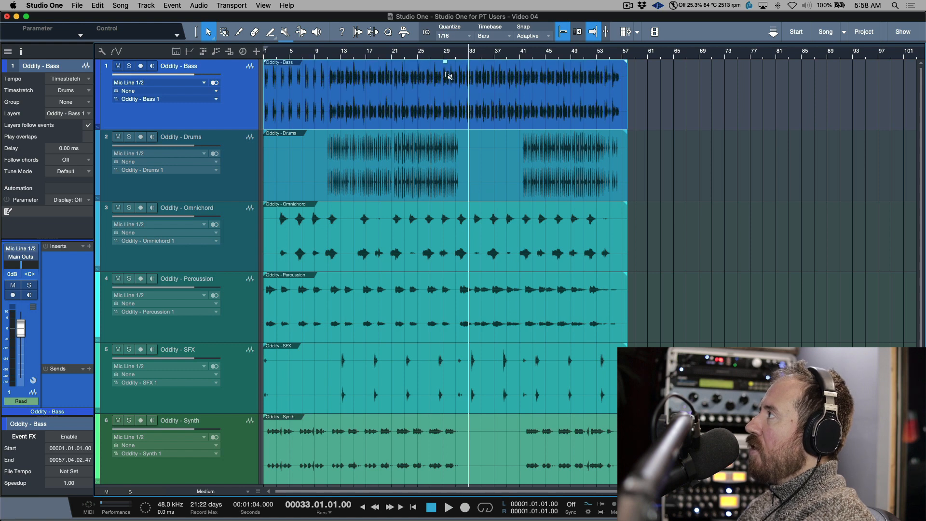
drag(445, 67, 450, 79)
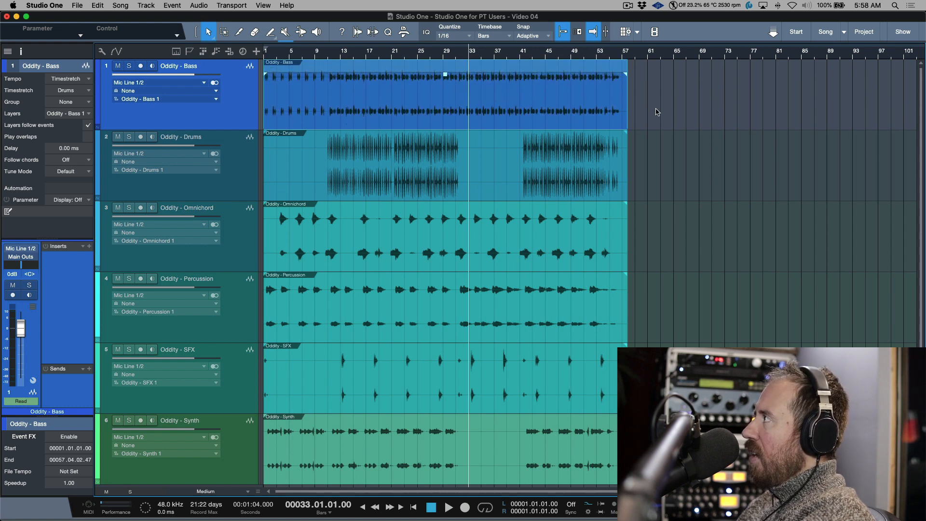
super+click(446, 75)
Step: Enable the Gain Envelope on the Oddity - Bass event
right_click(450, 102)
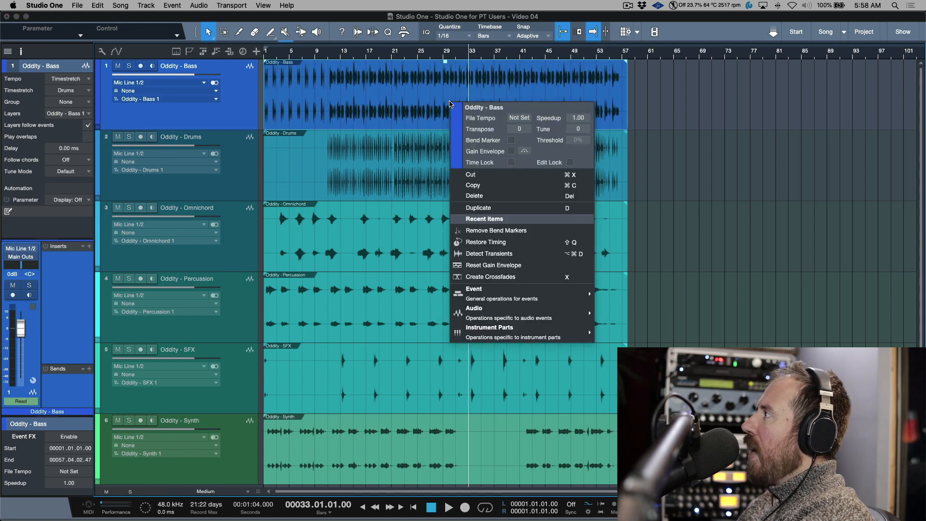
click(513, 152)
click(677, 120)
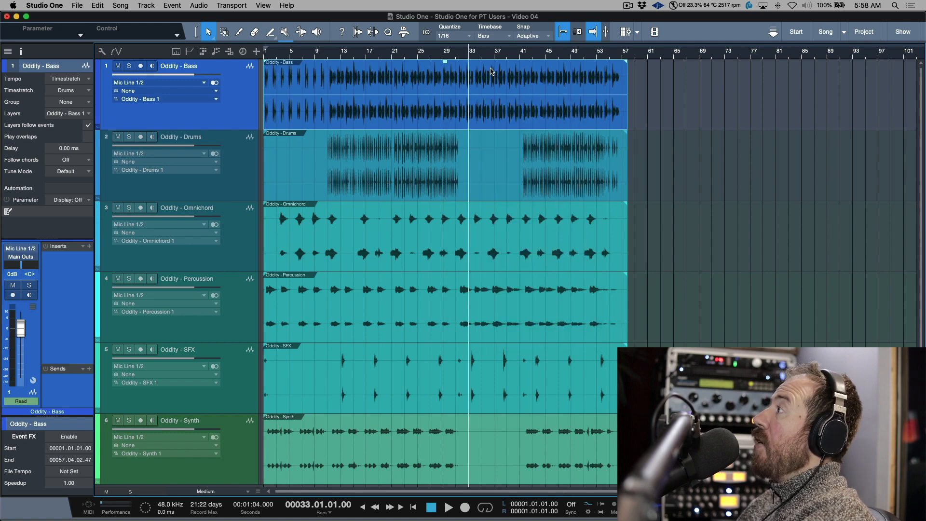
Step: Add gain envelope points on the Bass event at about bars 29 and 35 and pull the envelope down at about bar 33
scroll(441, 54, up, 5)
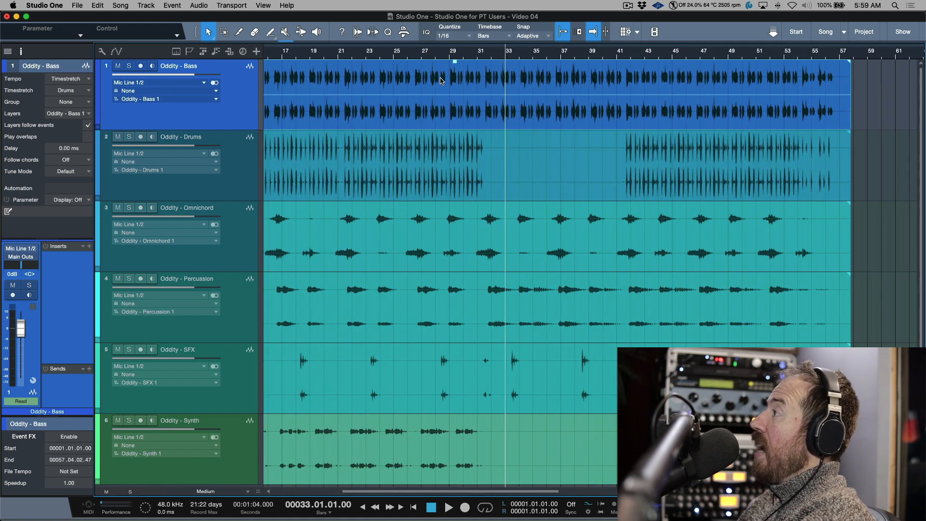
click(449, 94)
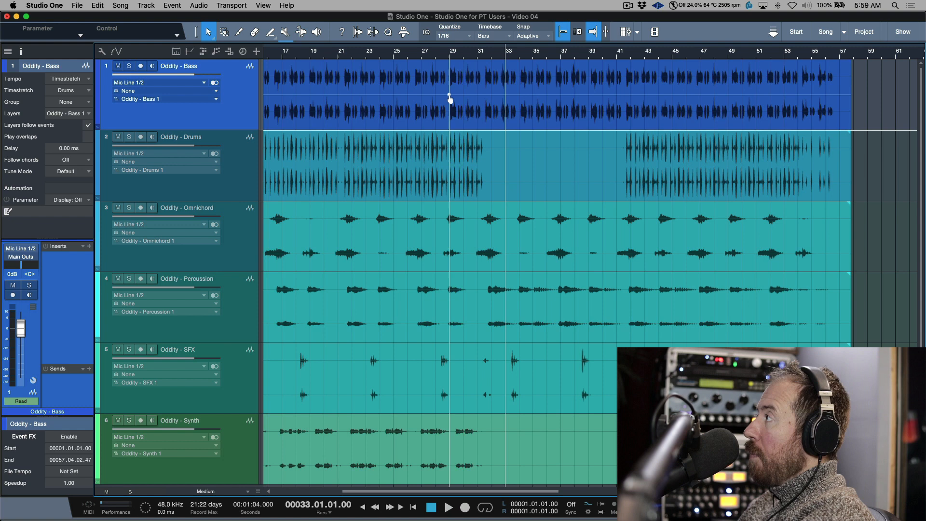
click(537, 96)
drag(505, 95, 480, 101)
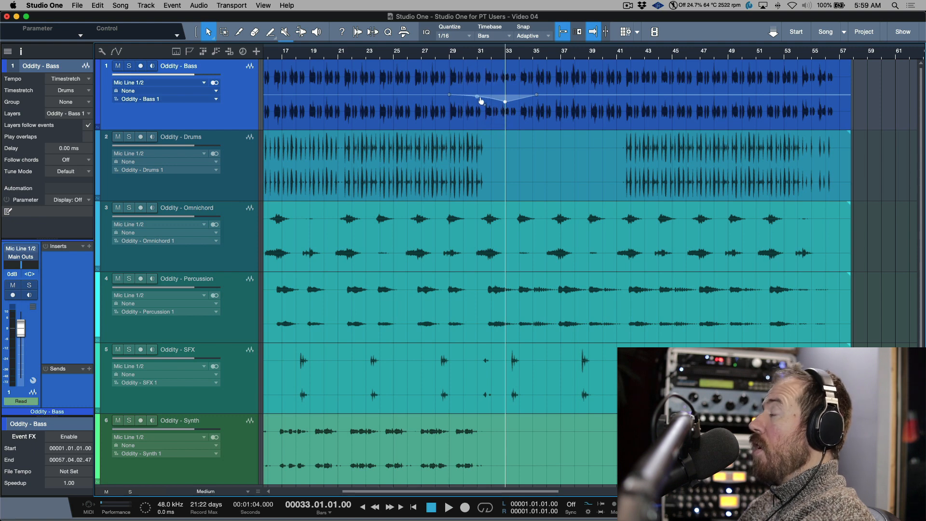
Step: Link the Range tool to the Arrow tool, then raise the Bass gain envelope across bars 39–43 and lower it across bars 35–39 and 22–29
click(198, 33)
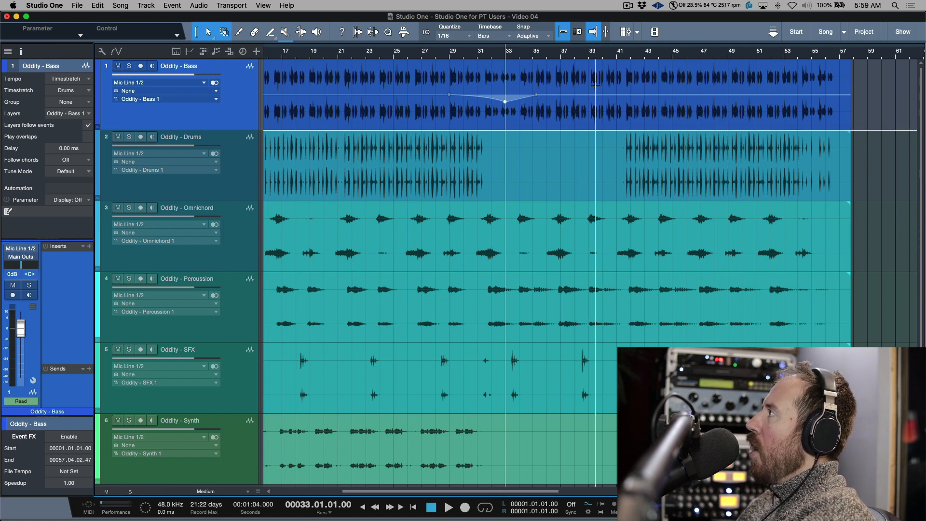
drag(594, 73, 623, 68)
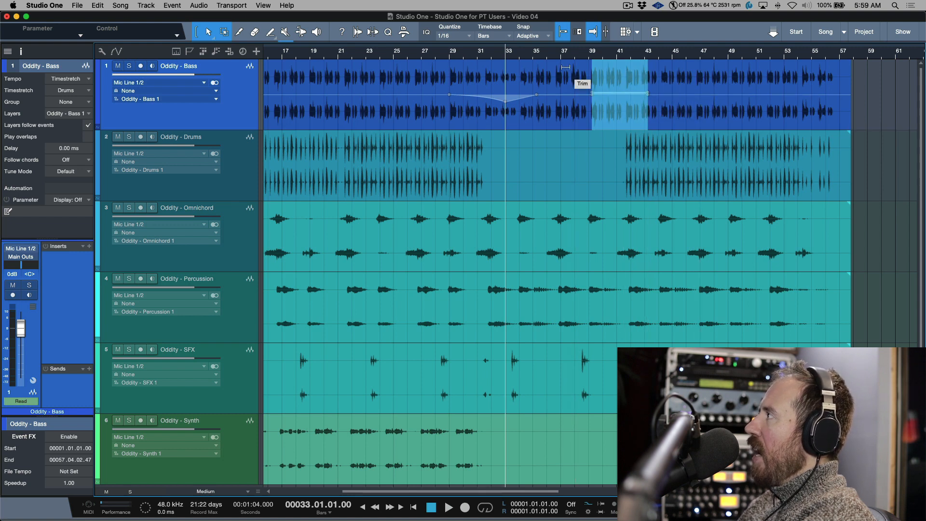
drag(566, 66, 565, 70)
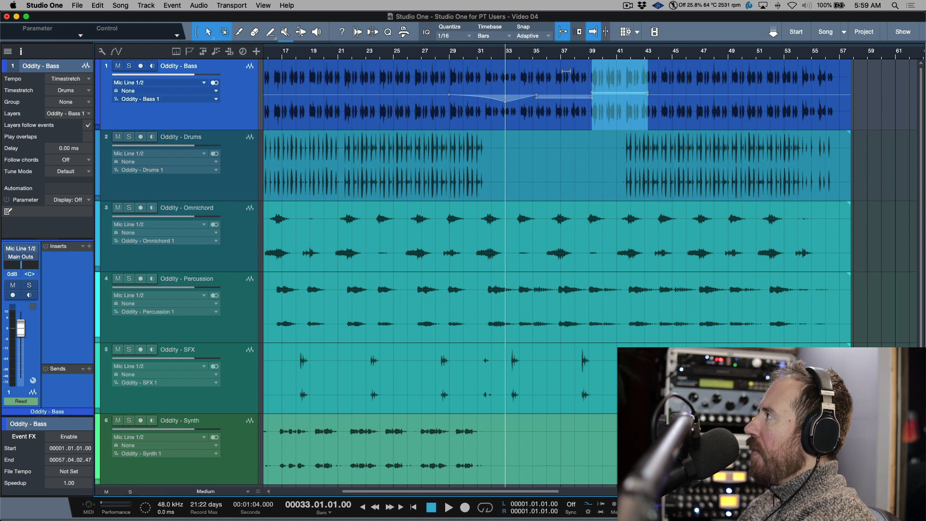
click(359, 95)
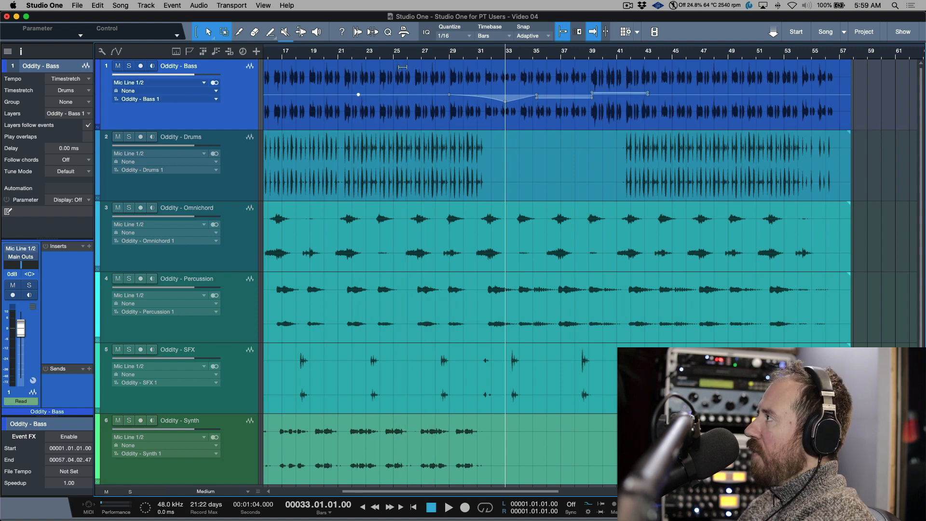
drag(403, 67, 403, 69)
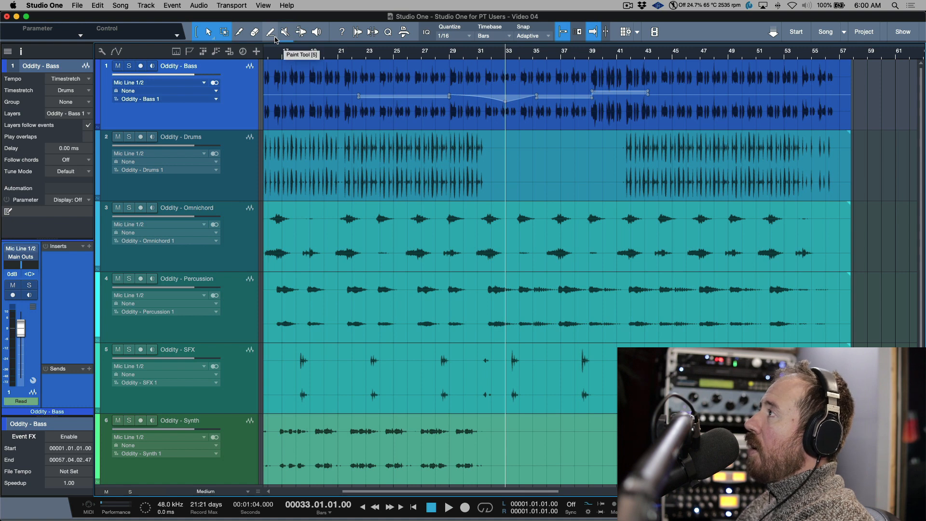
Step: Toggle the Oddity - Bass event's Gain Envelope off and on again, and try the envelope option beside it
click(671, 122)
right_click(671, 122)
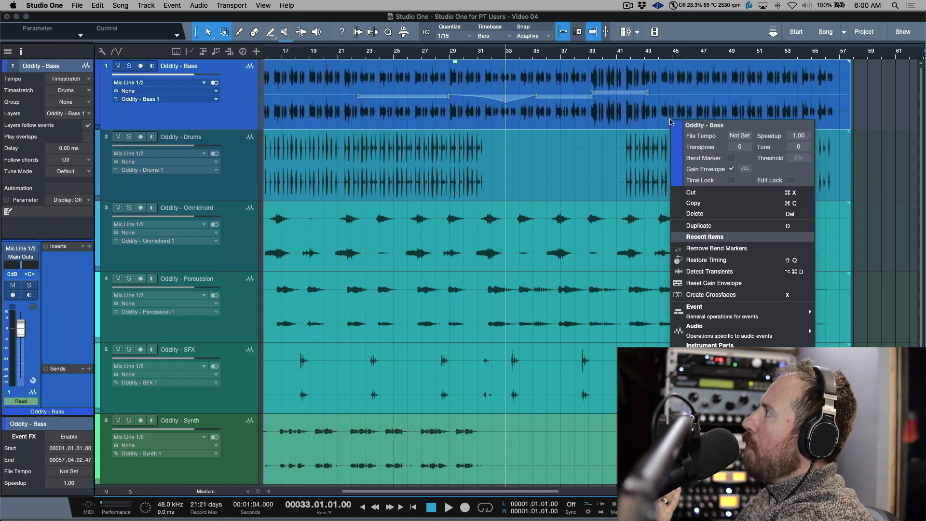
click(732, 170)
click(733, 169)
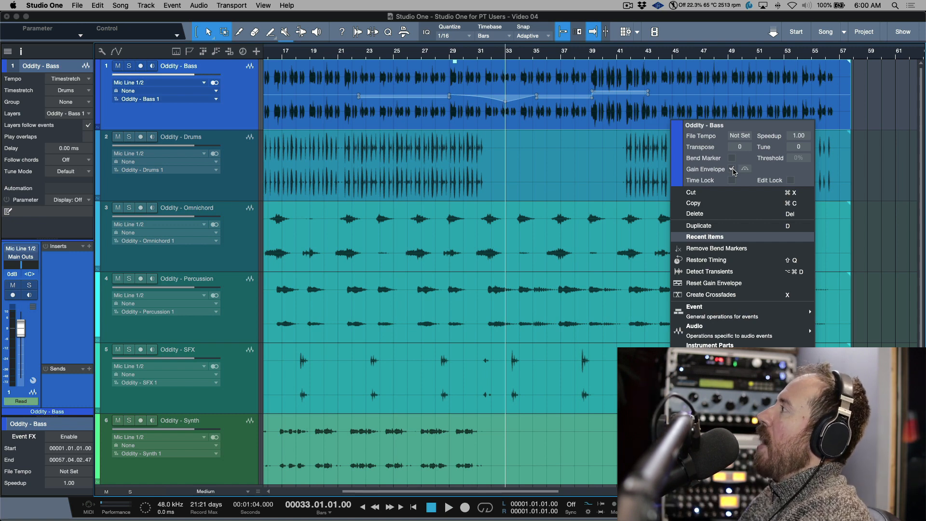
click(733, 170)
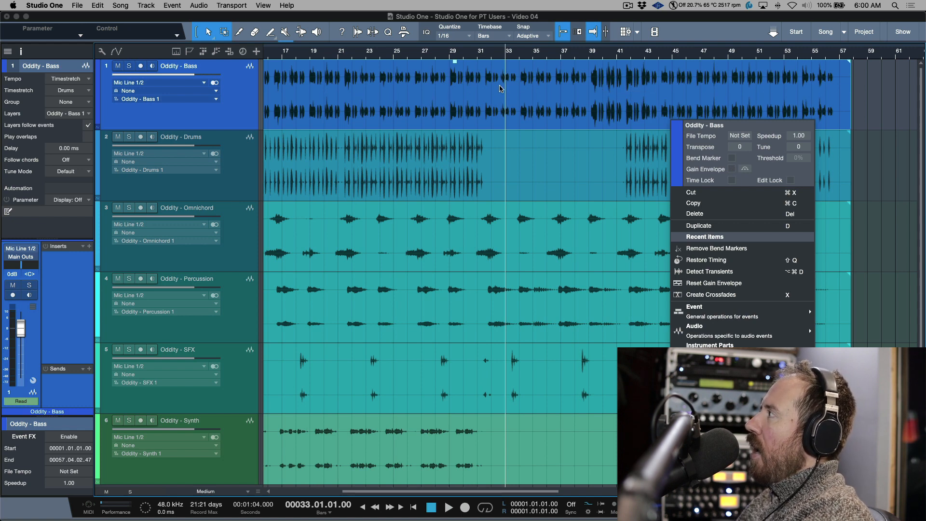
click(732, 171)
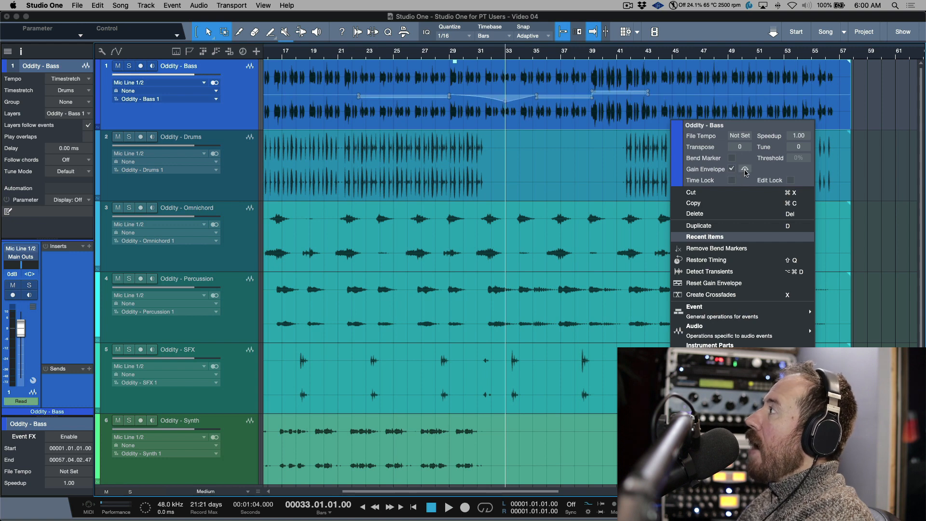
click(745, 171)
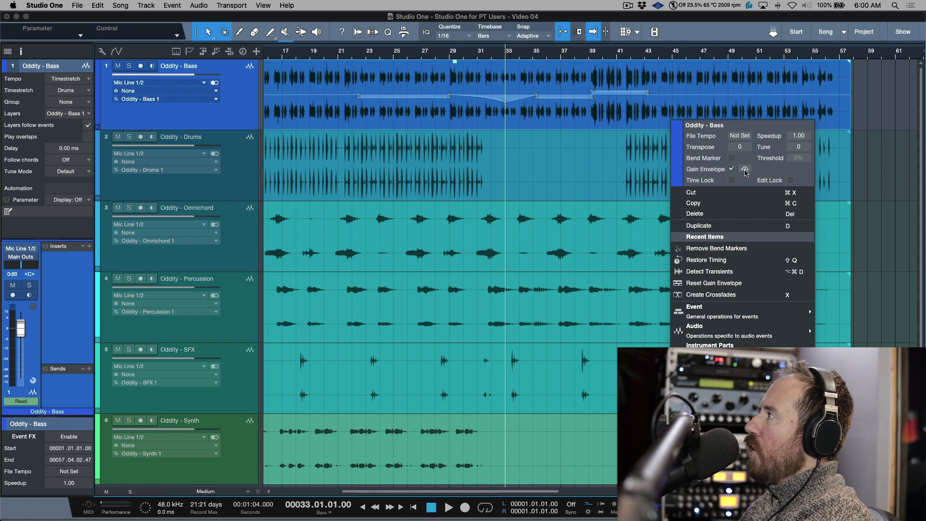
click(745, 170)
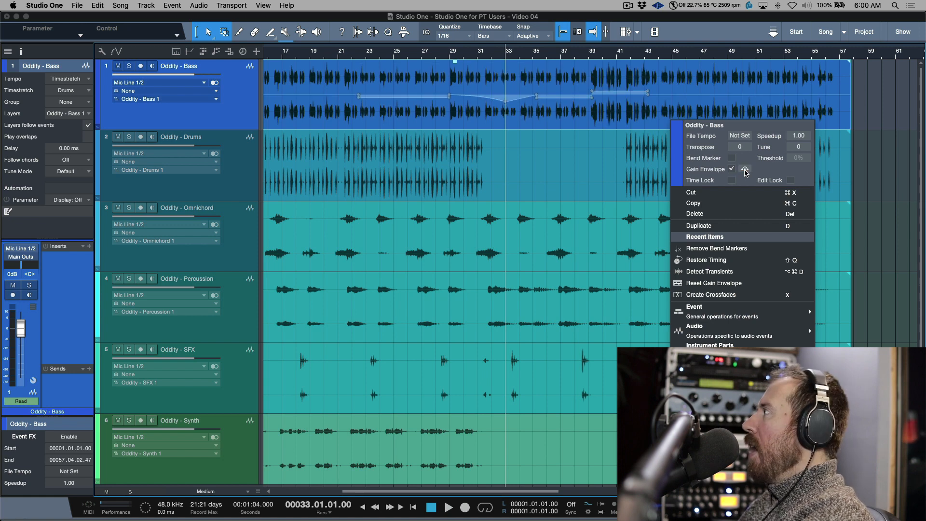
click(745, 169)
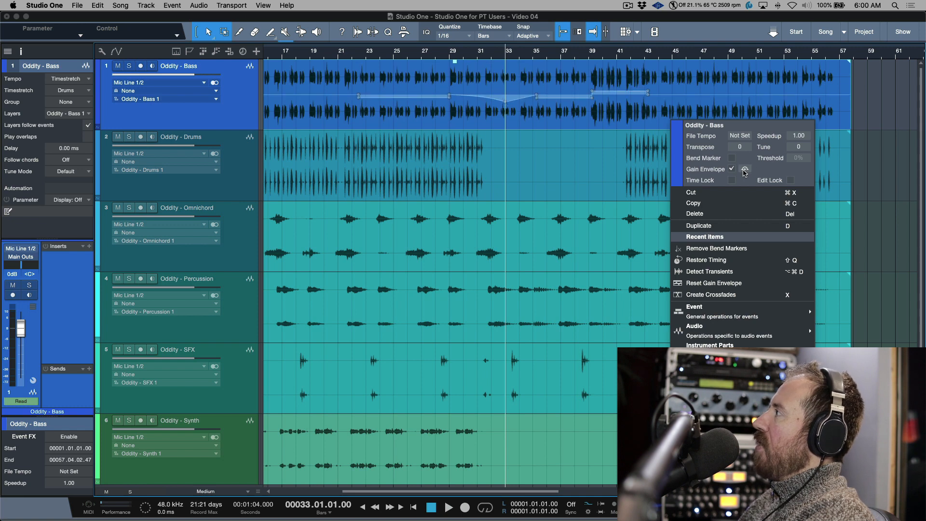
click(864, 121)
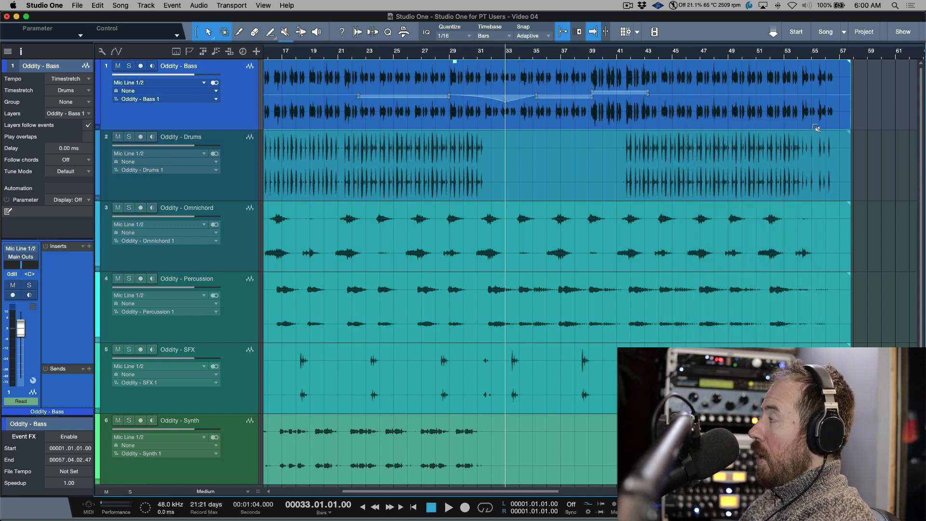
Step: Delete all gain envelope points on the Oddity - Bass event and disable its Gain Envelope
drag(672, 115, 337, 105)
click(322, 107)
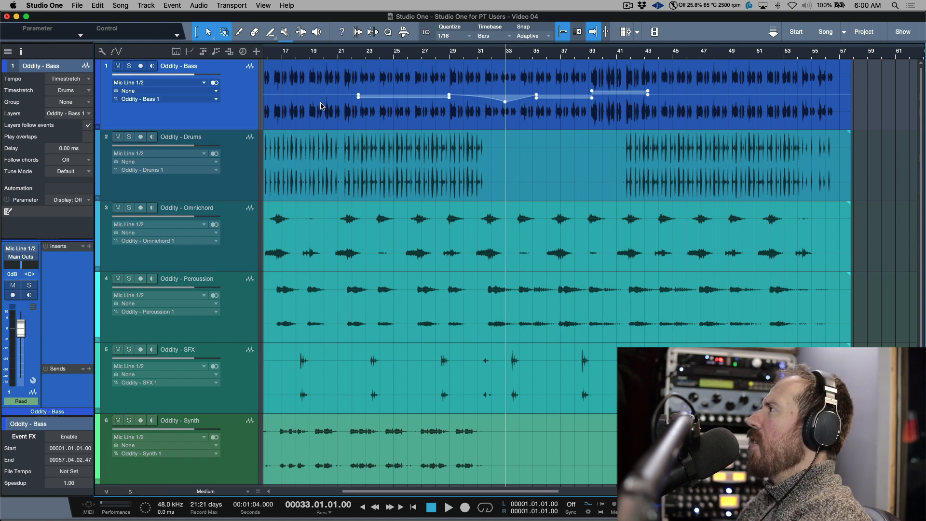
key(Delete)
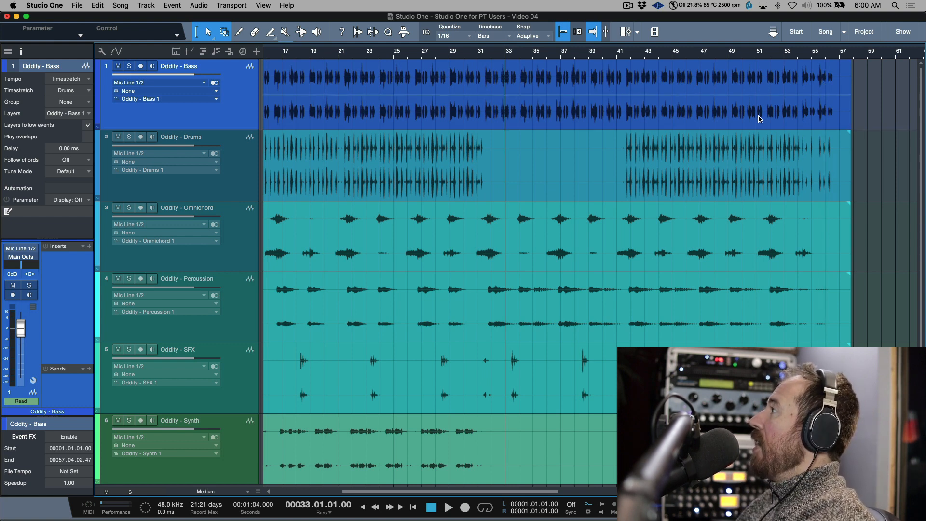
right_click(732, 119)
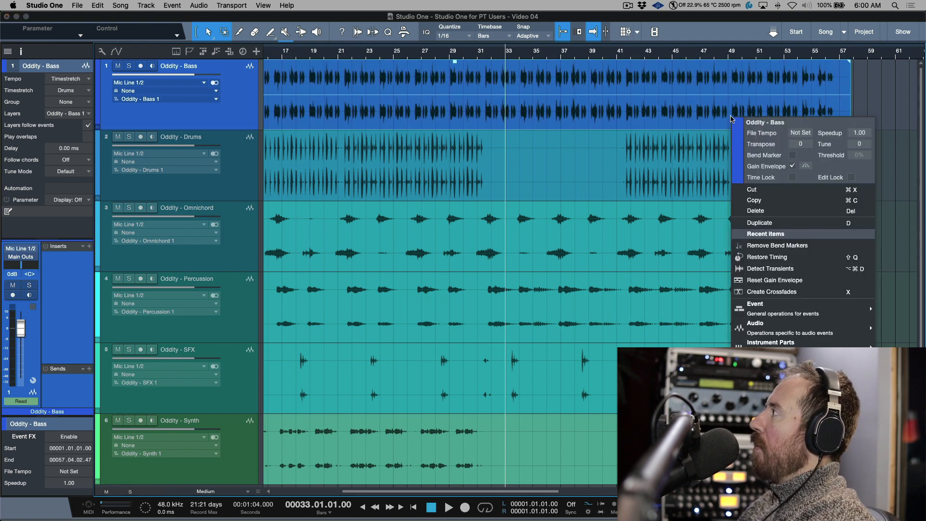
click(793, 166)
click(882, 100)
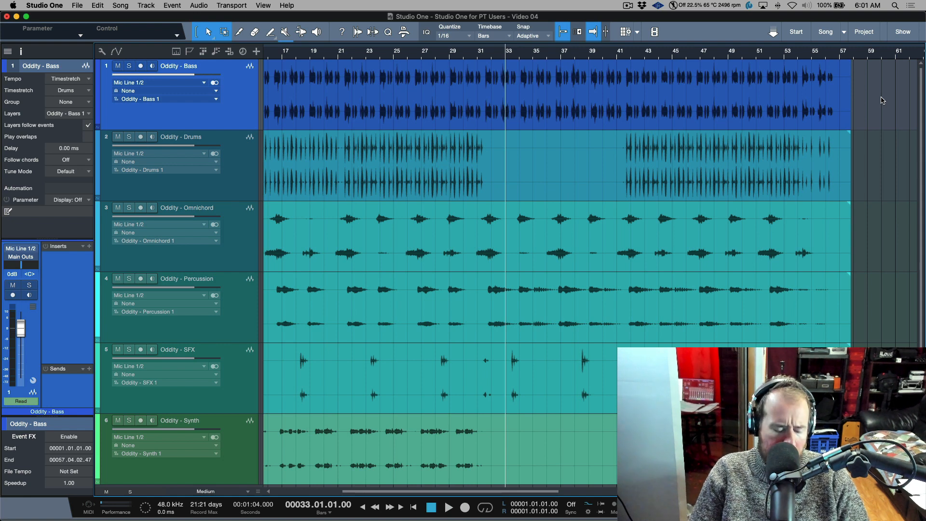
Step: Select the Oddity - Bass event, switch to Pro Tools and go to the start of the session
key(z)
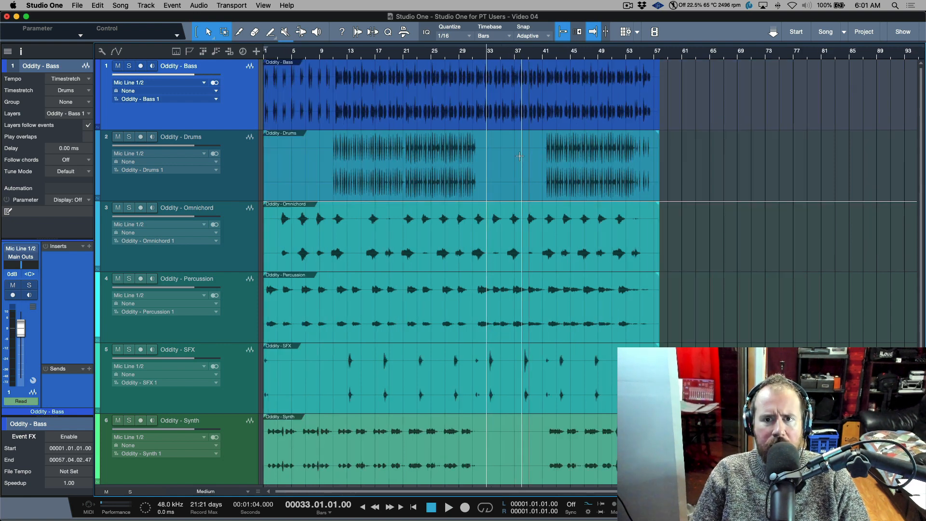
click(552, 121)
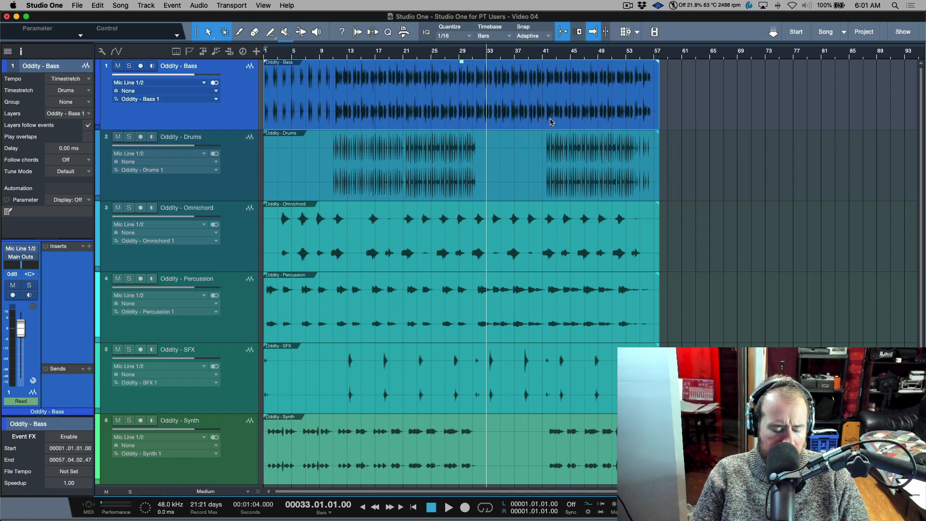
key(super+Tab)
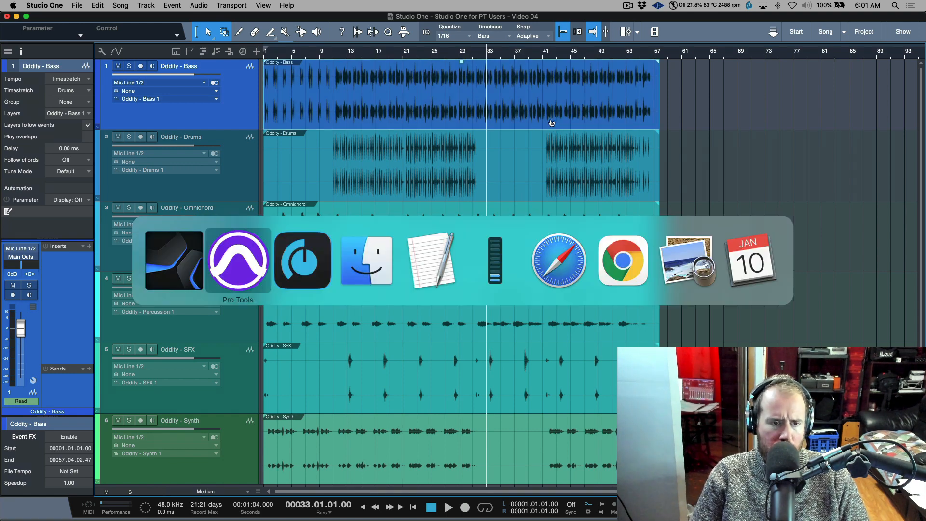
scroll(618, 228, right, 10)
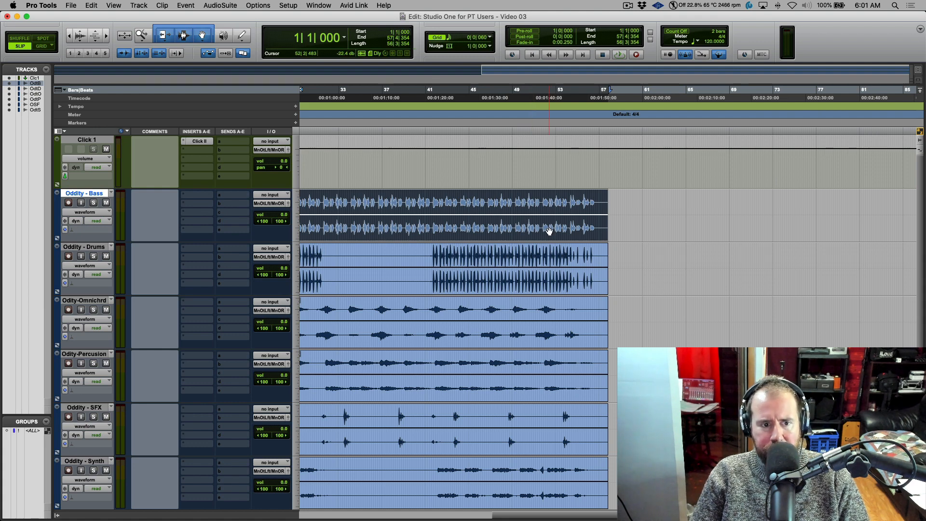
key(Return)
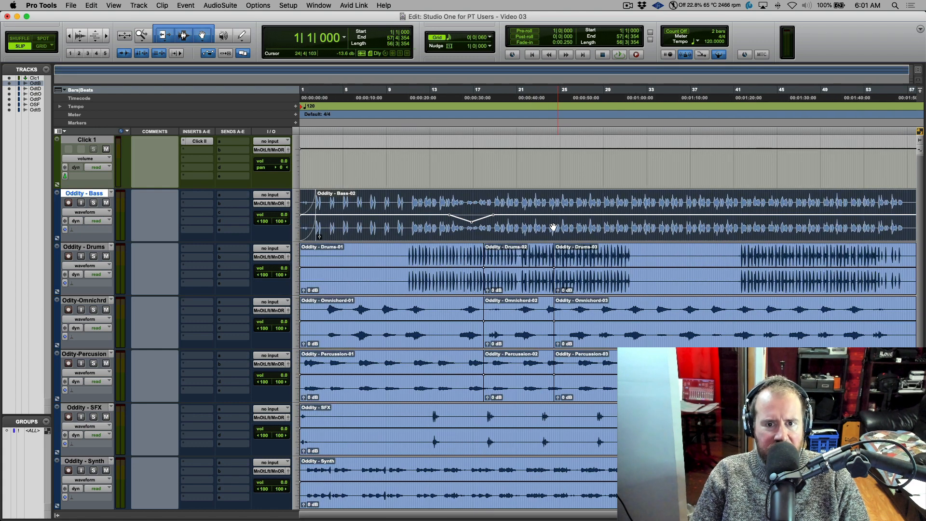
Step: Try trimming the Oddity - Drums clips so they end at about bar 57 and start at about bar 2|3
scroll(553, 227, right, 5)
click(750, 256)
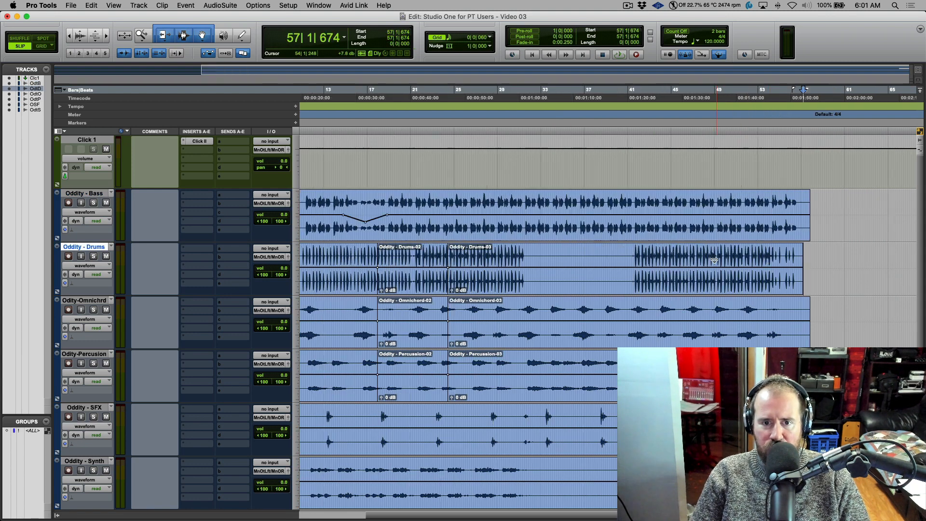
scroll(322, 303, left, 5)
drag(301, 252, 318, 252)
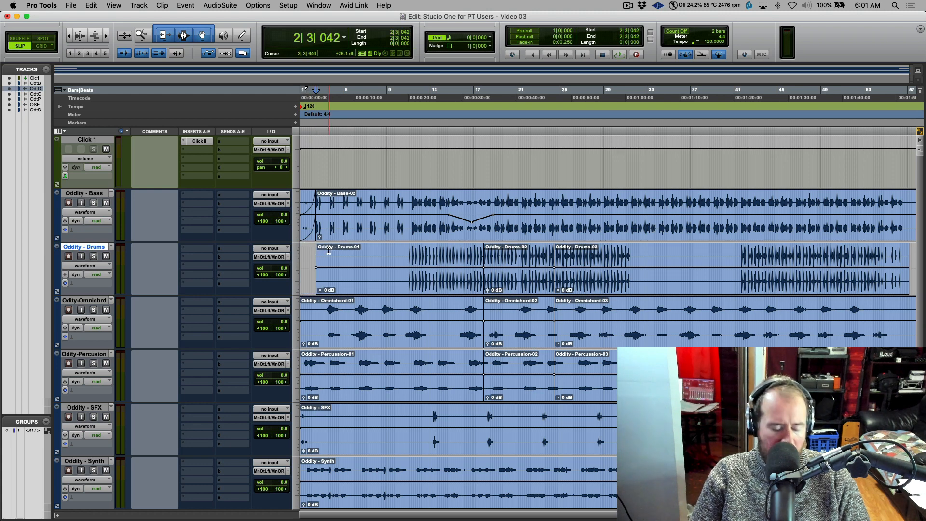
Step: Undo the Drums trims and the earlier splits, gain changes and fade until the Pro Tools clips are unedited again
key(super+z)
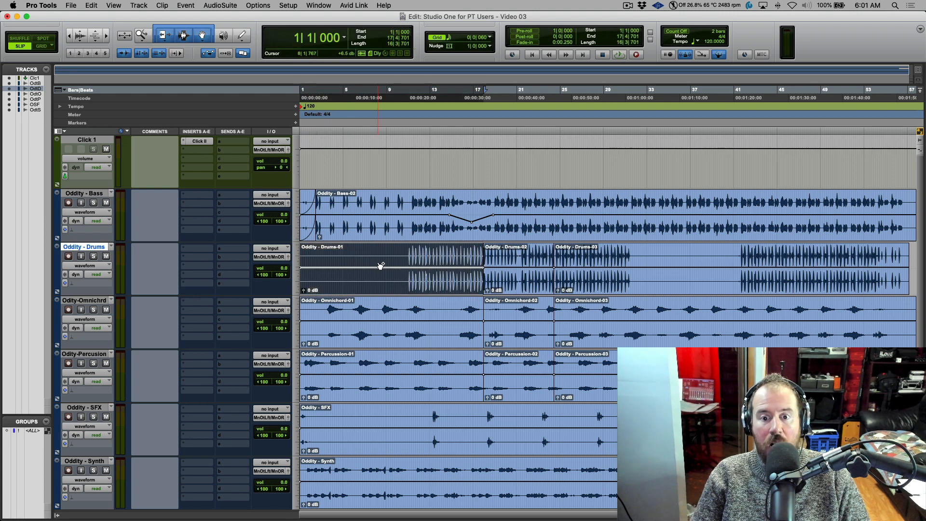
key(super+z)
key(super+z)
key(super+z)
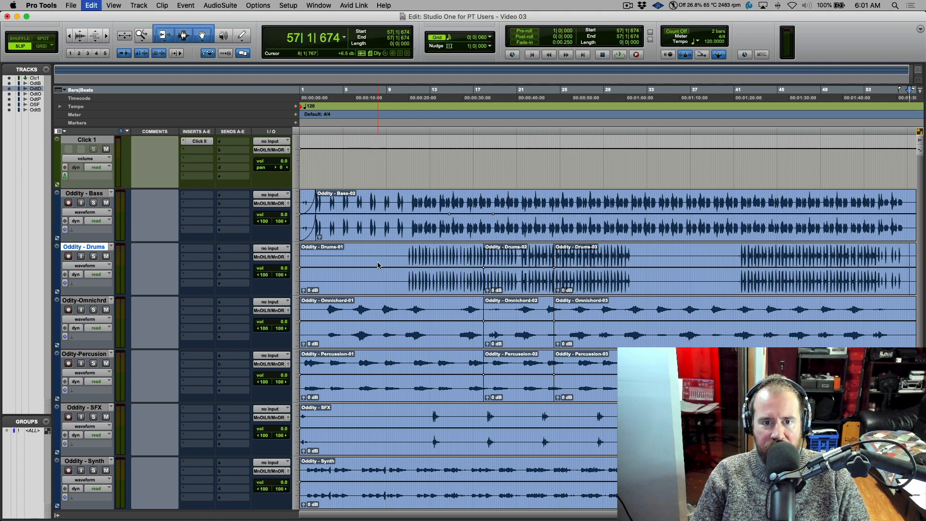
key(super+z)
key(super+z)
key(super+z)
key(super+z)
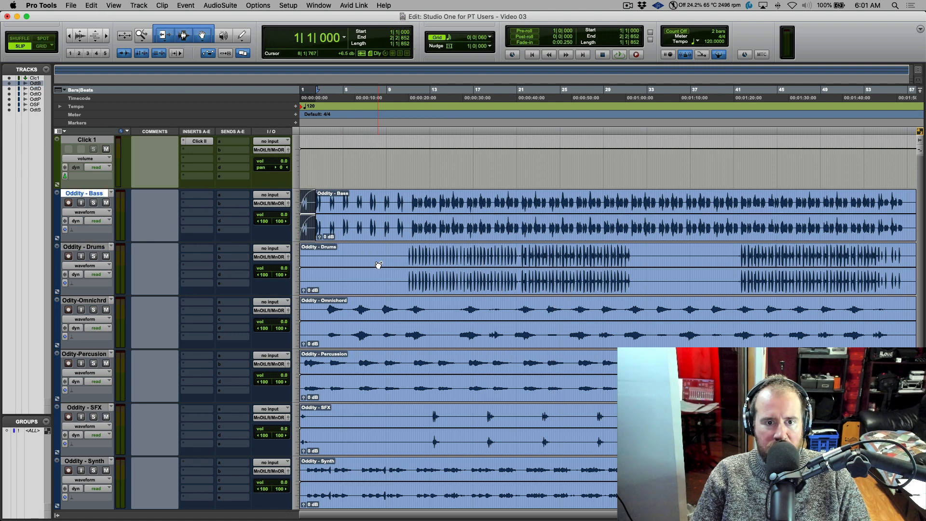
key(super+z)
key(super+z)
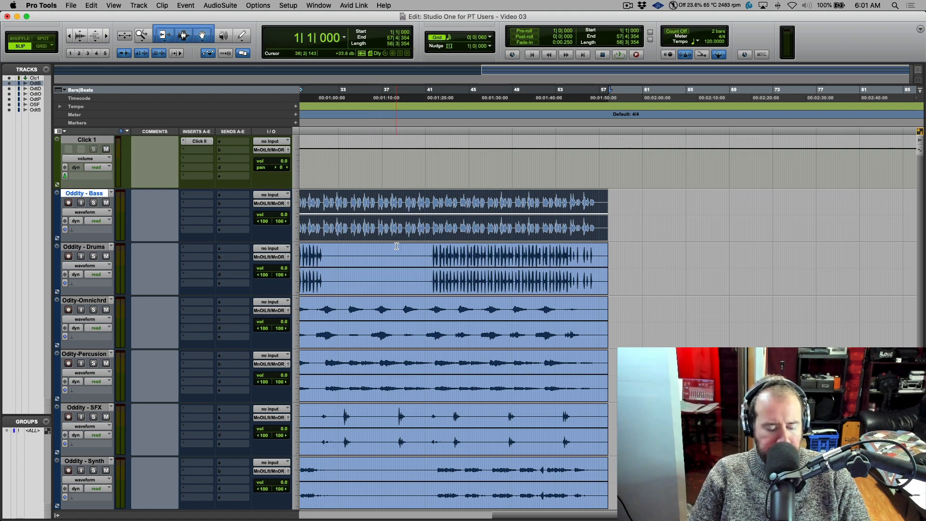
Step: Paste the copied Bass clip on the Oddity - Bass track at about bar 61, after the original clip
click(646, 200)
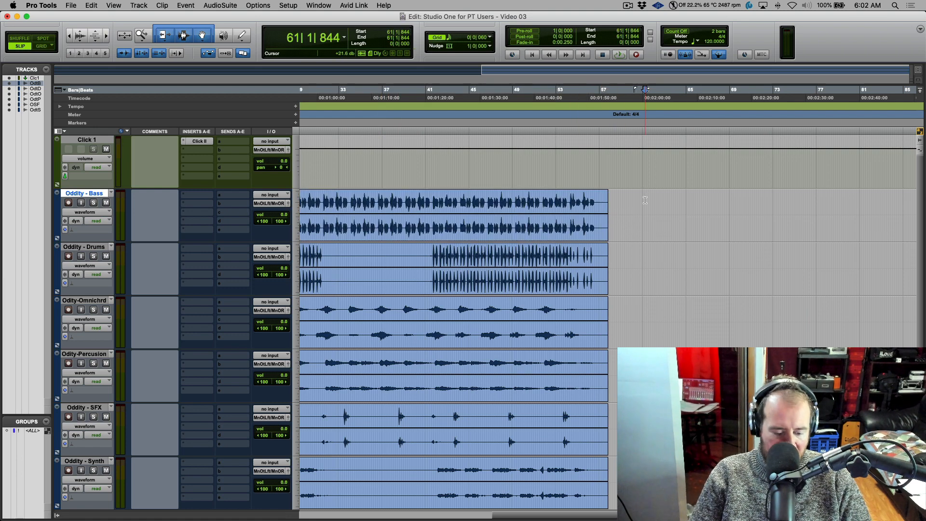
key(super+v)
scroll(635, 230, right, 10)
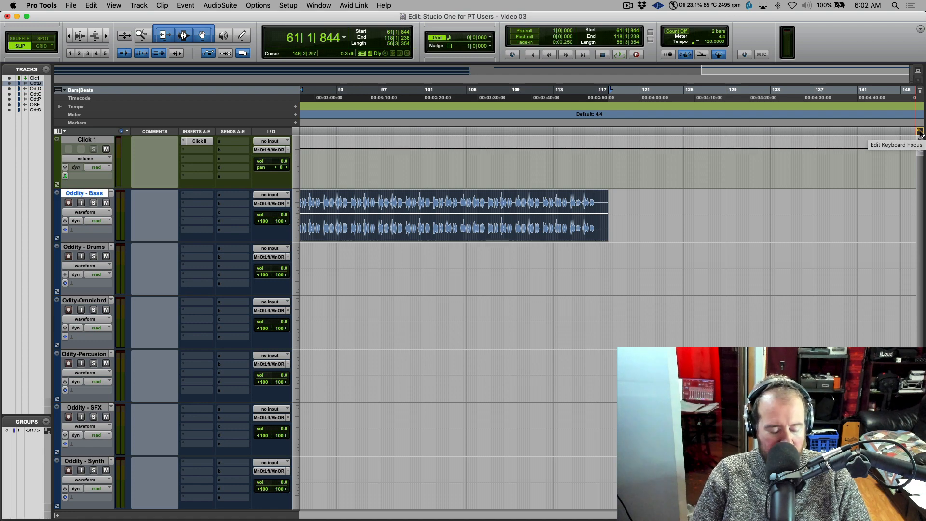
Step: Switch back to Studio One and select the Oddity - Bass event for duplication
key(super+Tab)
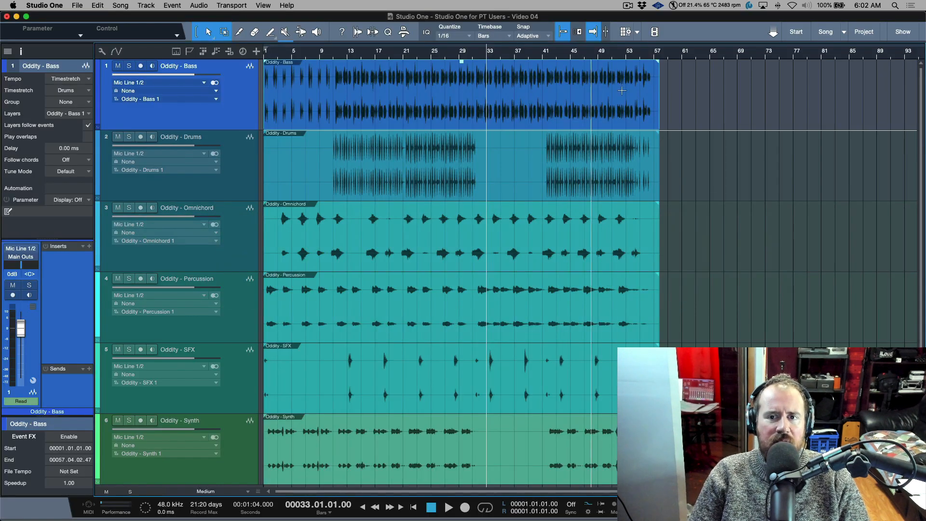
key(w)
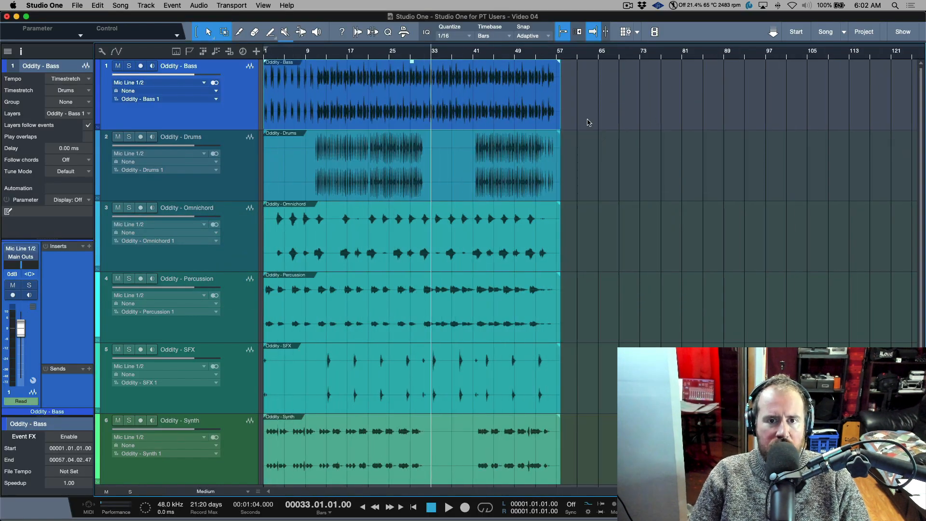
click(539, 120)
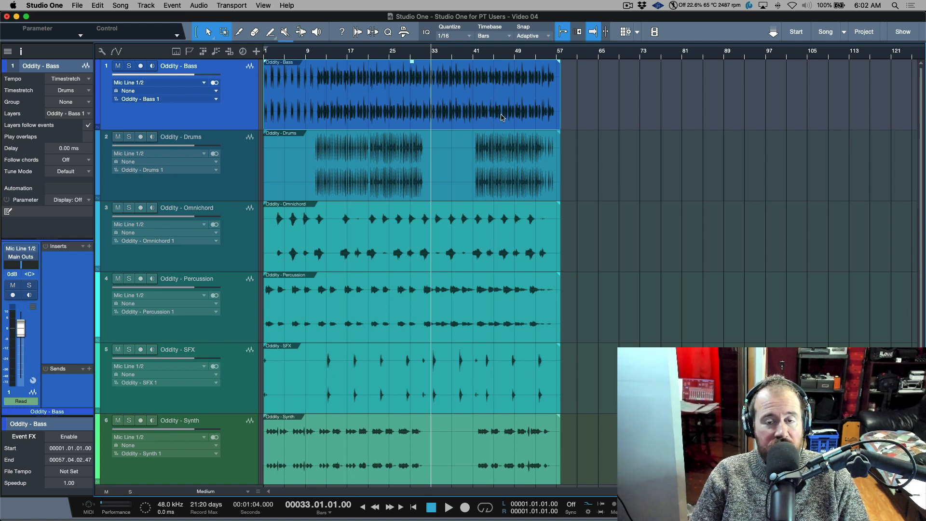
Step: Duplicate the Oddity - Bass event repeatedly so the copies follow one another end to end on its track
key(d)
key(d)
key(d)
key(d)
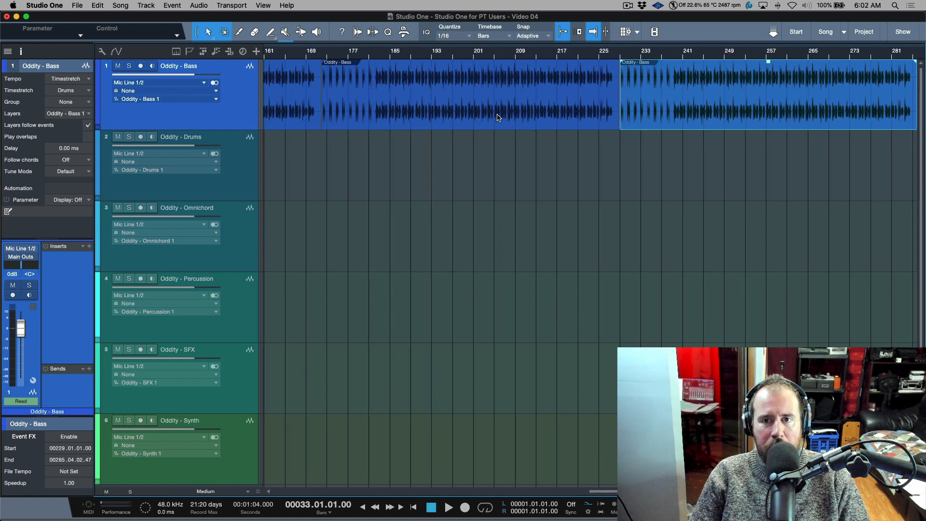
key(d)
key(d)
key(d)
Step: Undo the repeated duplications until only the original Oddity - Bass event remains on its track
key(super+z)
key(super+z)
key(super+z)
key(super+z)
key(super+z)
key(super+z)
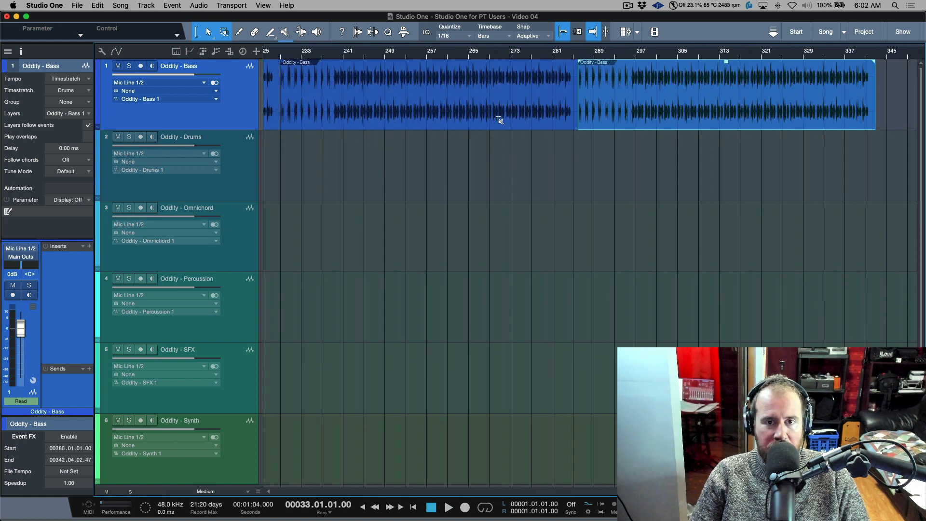
key(super+z)
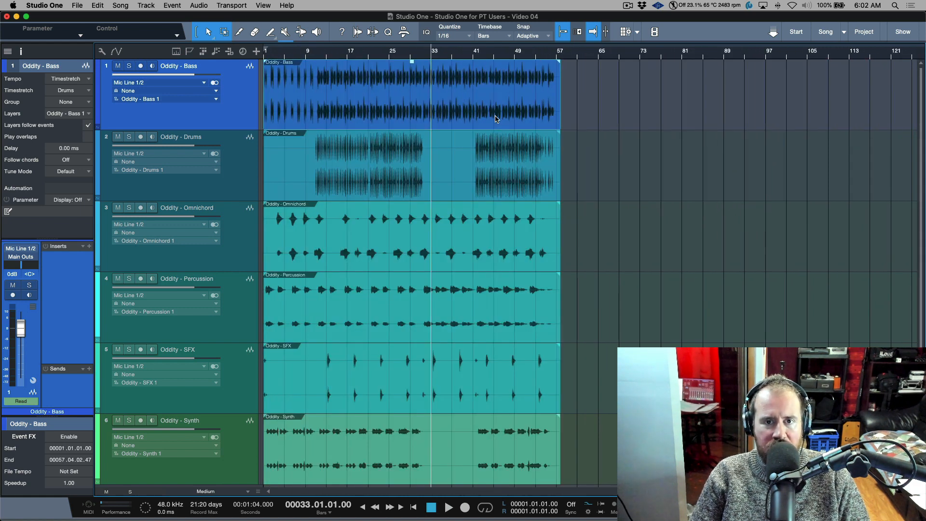
Step: Review the available duplicate and paste editing commands, and select the Oddity - Drums event
click(98, 5)
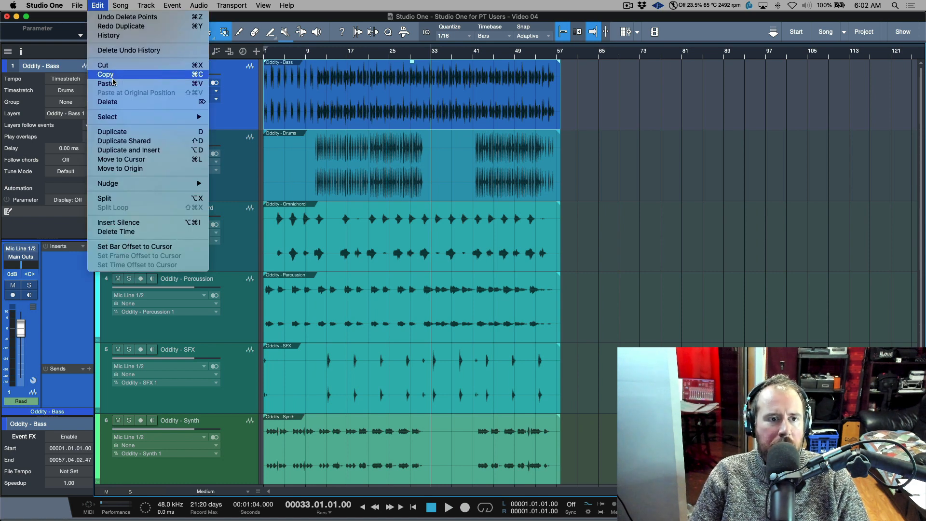
click(628, 103)
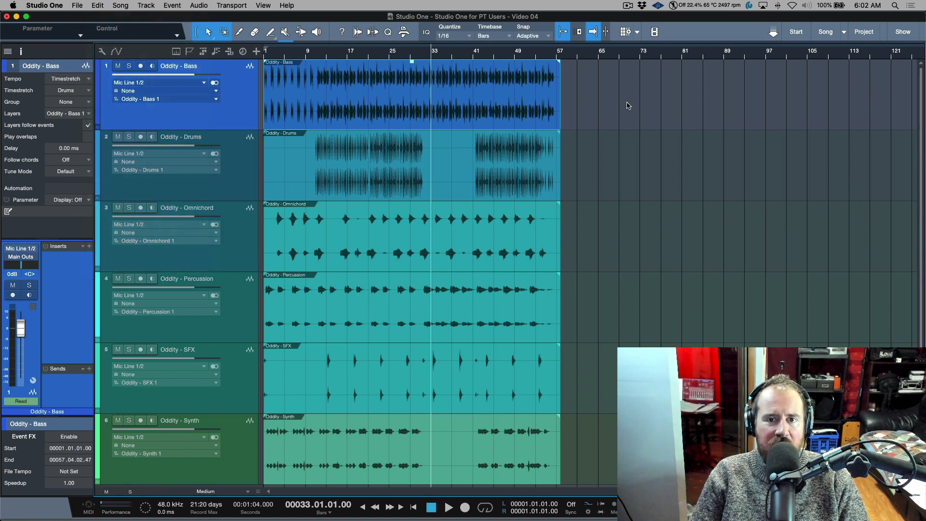
click(584, 119)
click(512, 120)
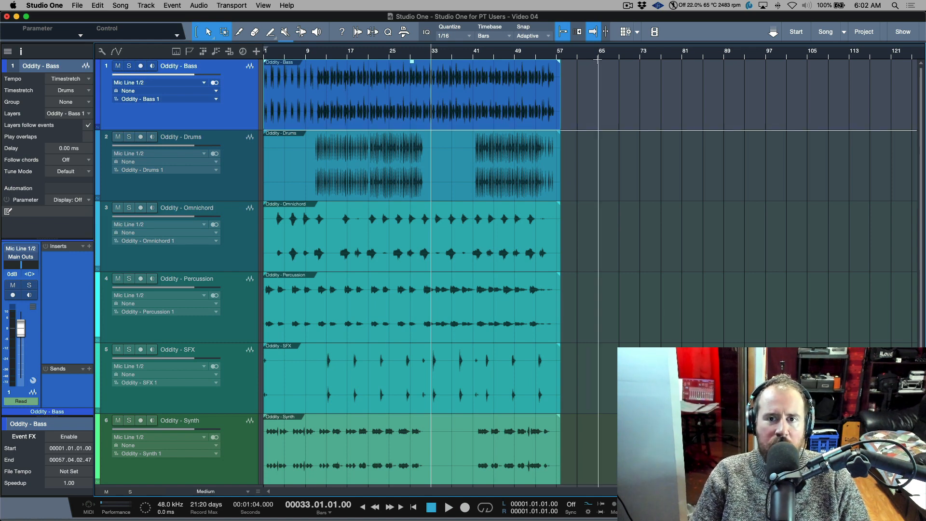
click(530, 188)
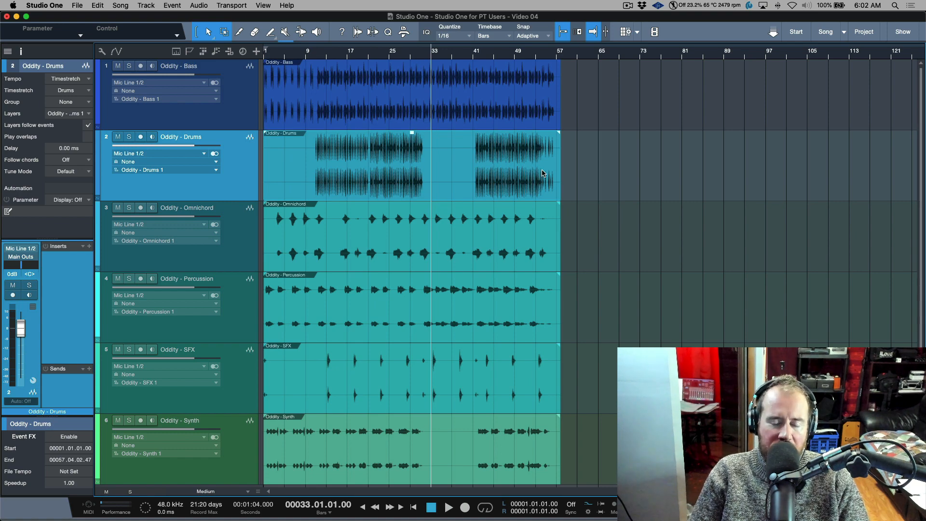
Step: Switch to Pro Tools and select about bars 34 to 52 of the Drums clip, followed by the whole Bass clip
key(super+Tab)
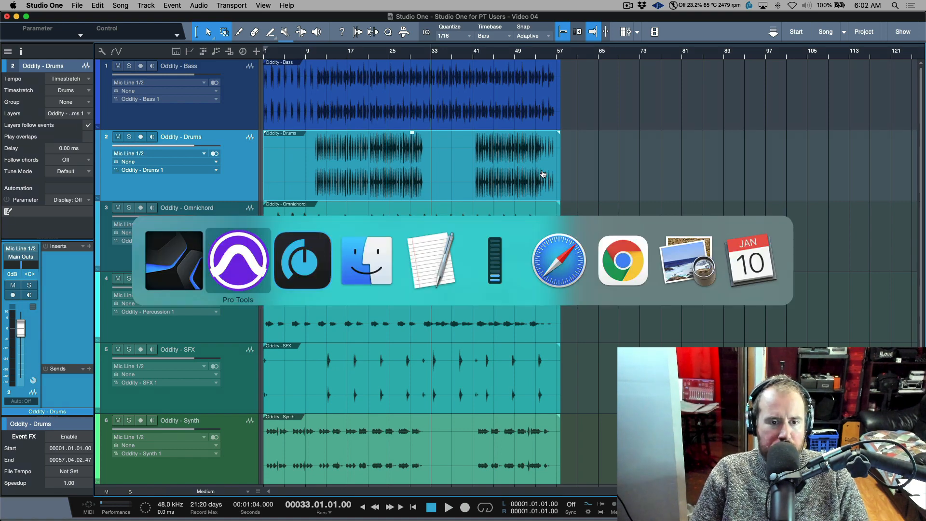
drag(380, 252, 431, 251)
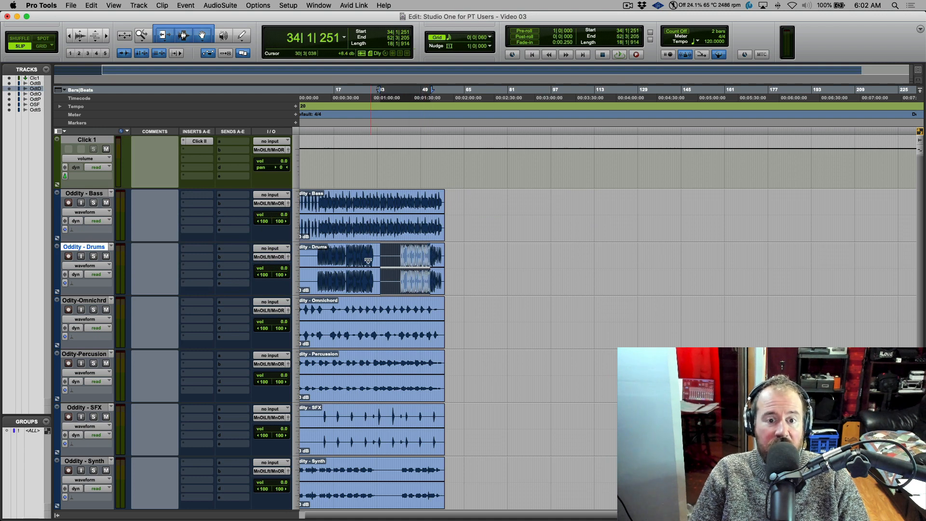
click(428, 233)
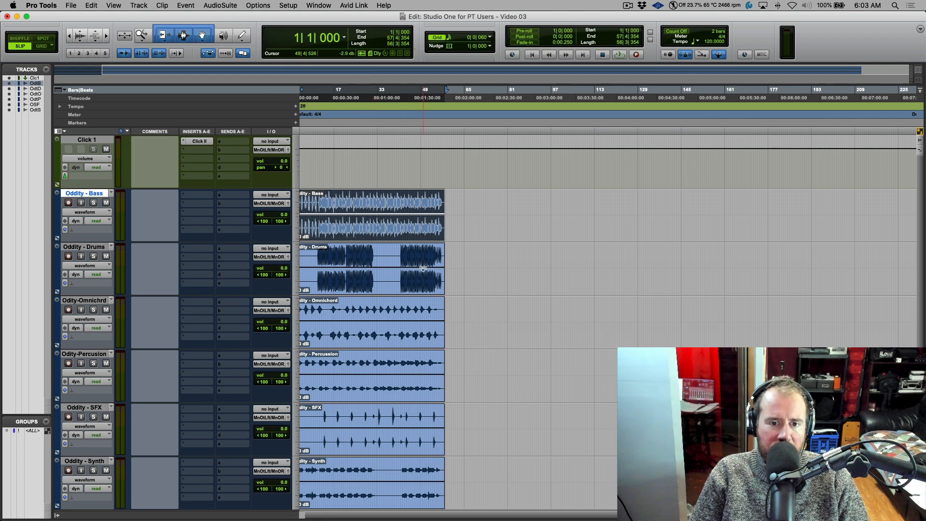
Step: Trim the start of the Oddity - Omnichord clip to about bar 20 and the start of the Oddity - Drums clip to about bar 7
scroll(318, 310, left, 1)
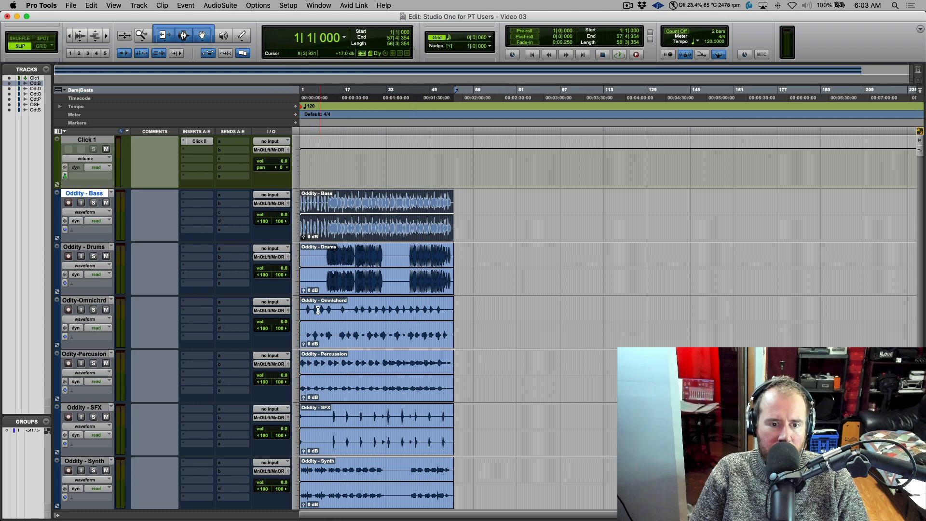
drag(301, 311, 352, 311)
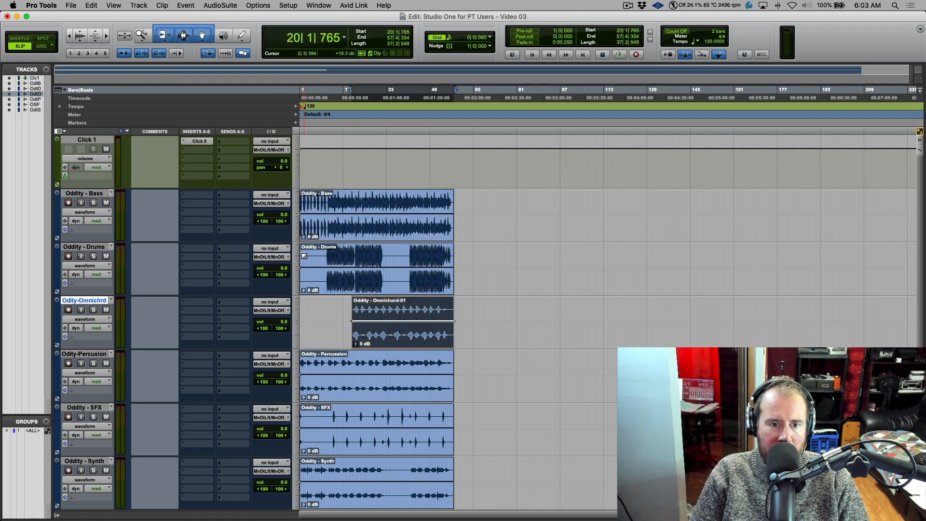
drag(303, 260, 319, 261)
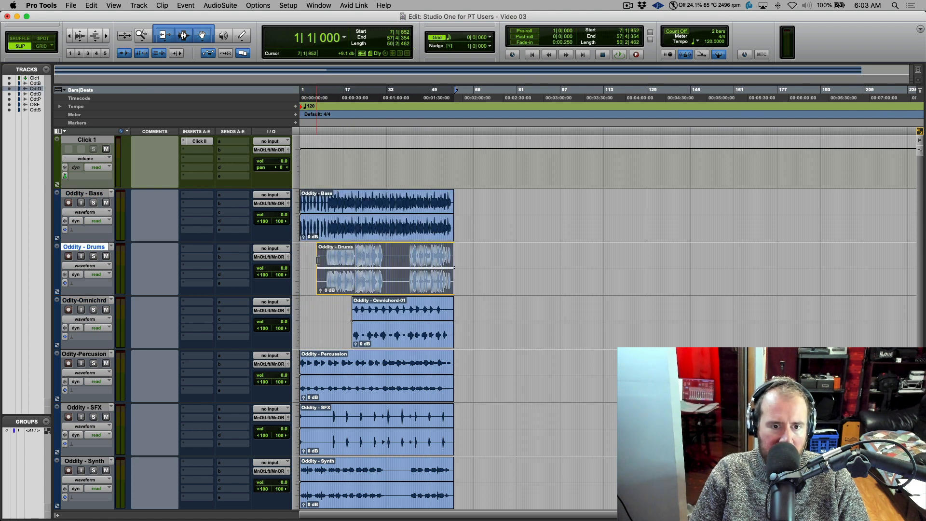
Step: Select the Omnichord, Drums and Bass clips in turn to check how the main counter follows each clip's start
click(391, 341)
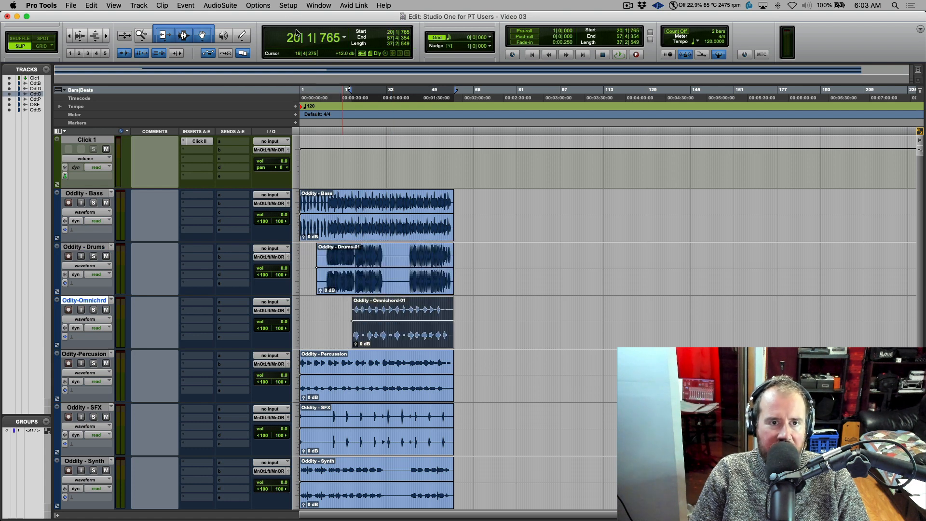
click(397, 289)
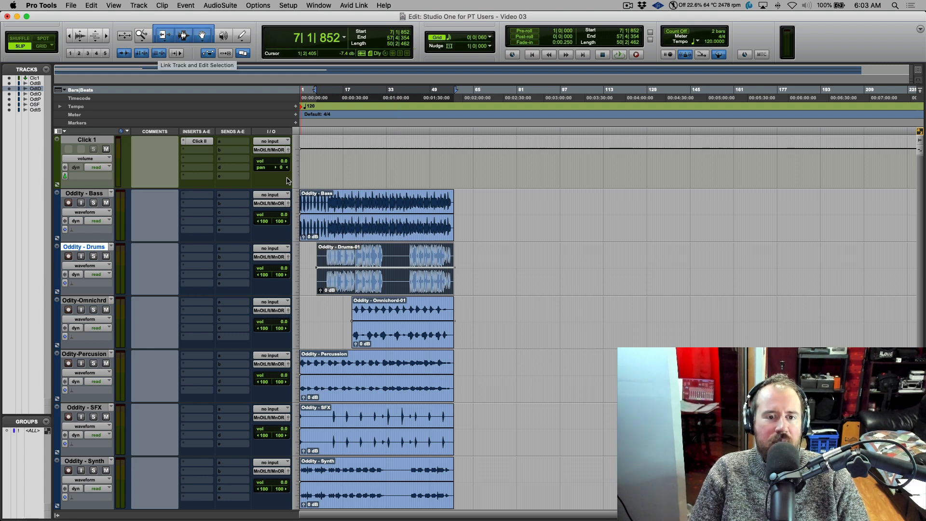
click(394, 231)
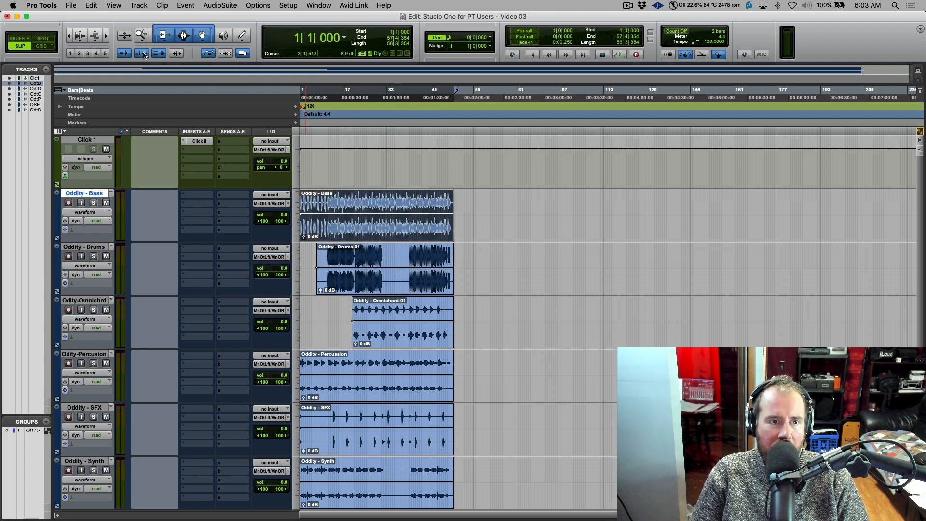
click(408, 339)
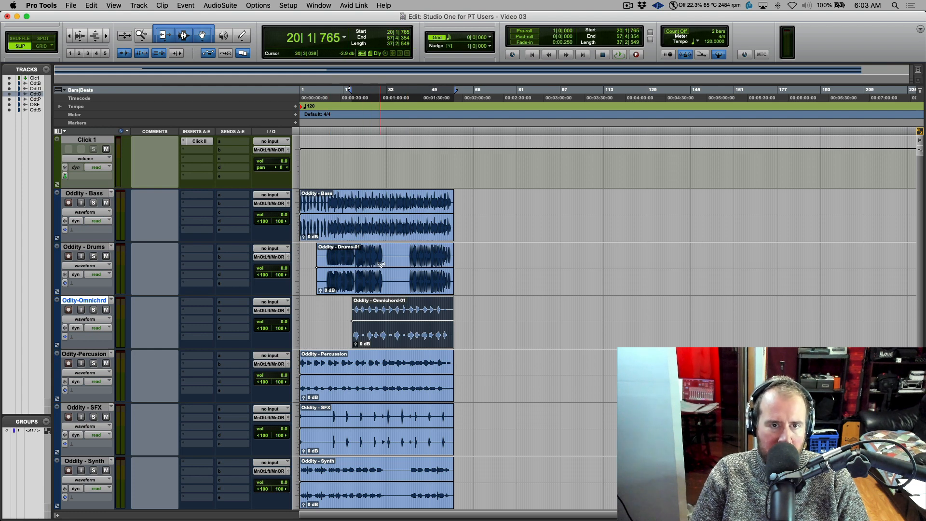
Step: Select the Bass, Drums, Omnichord and Percussion clips with Link Timeline and Edit Selection off to check the main counter, and re-enable the link
click(400, 232)
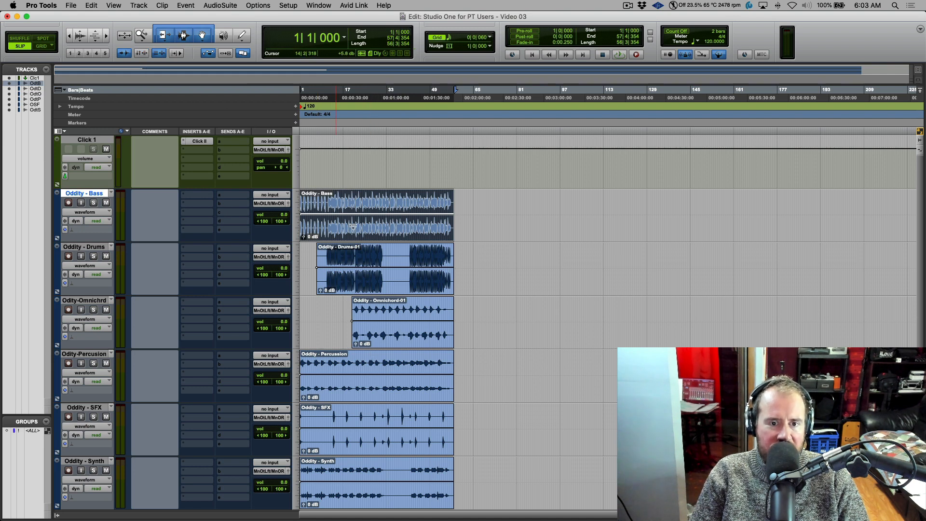
click(410, 288)
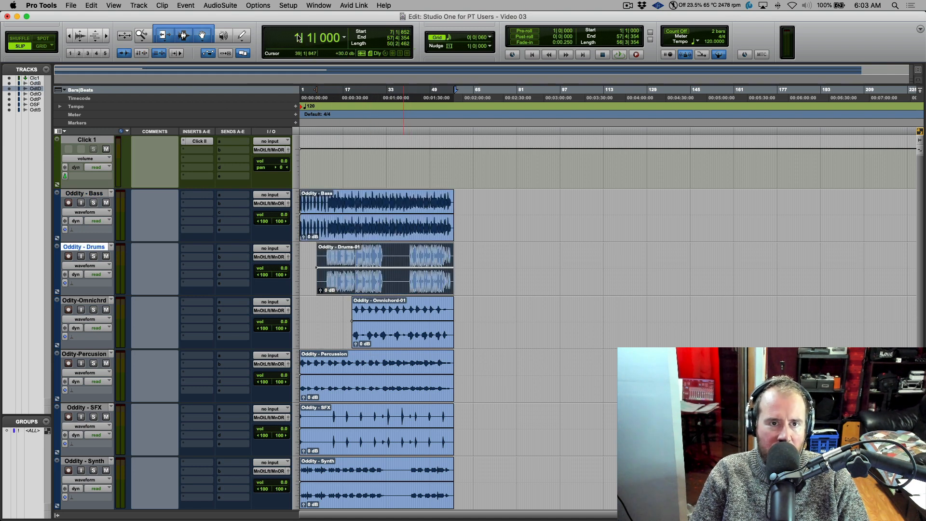
click(394, 342)
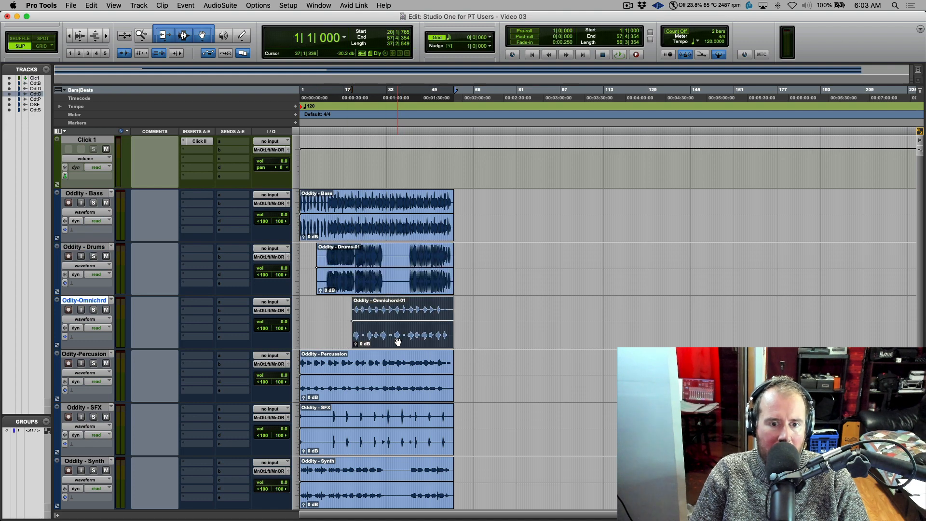
click(405, 287)
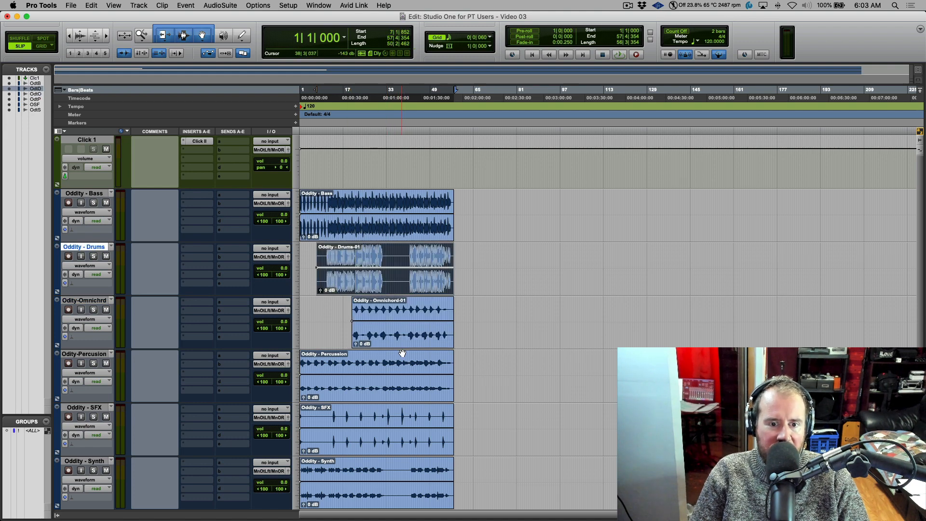
click(415, 394)
click(411, 340)
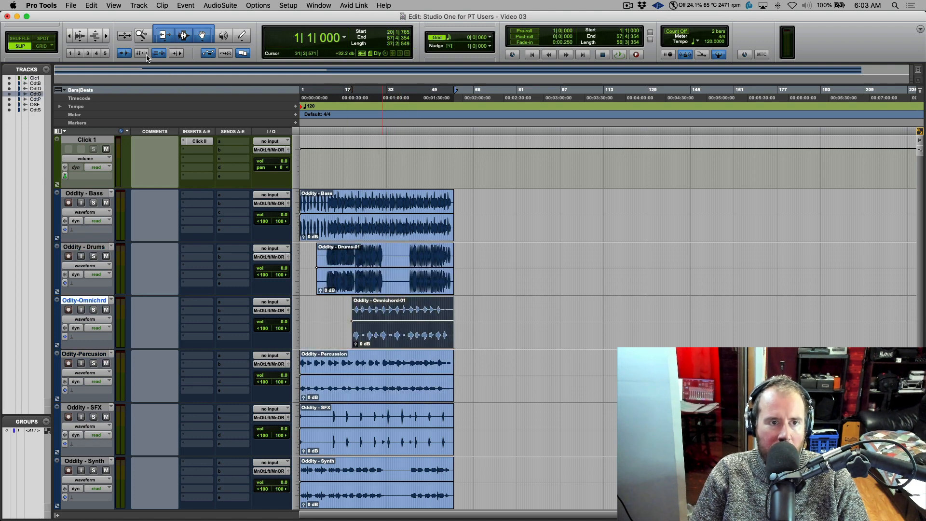
click(145, 55)
click(376, 242)
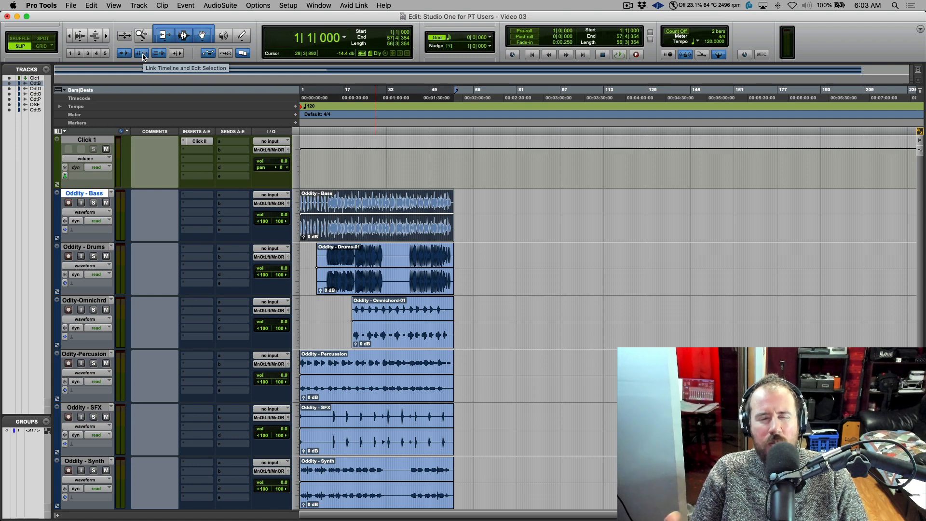
Step: Switch back to Studio One and select the Bass and Drums events in turn to check the cursor position
key(super+Tab)
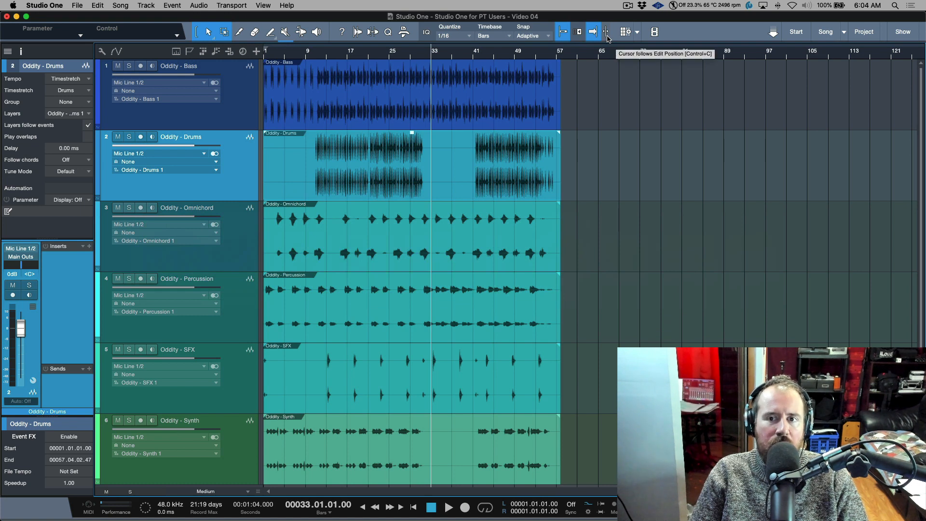
click(538, 105)
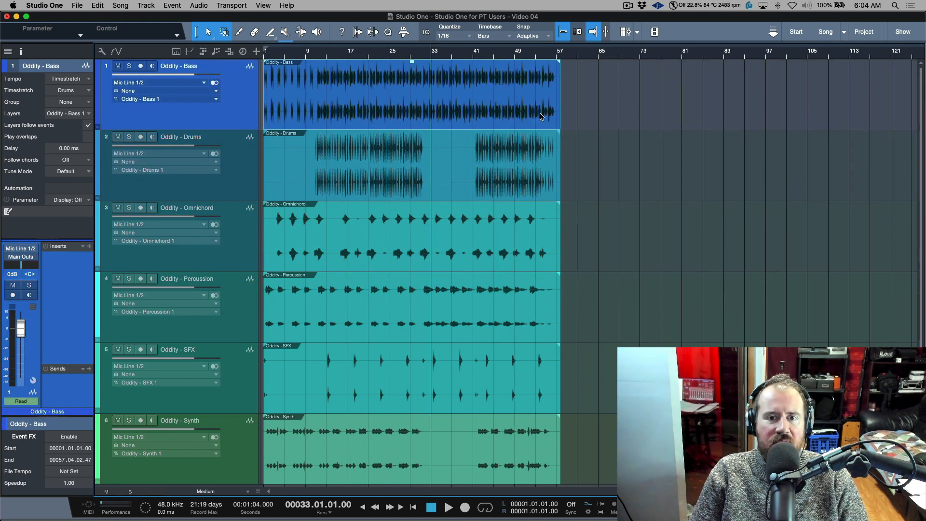
click(533, 187)
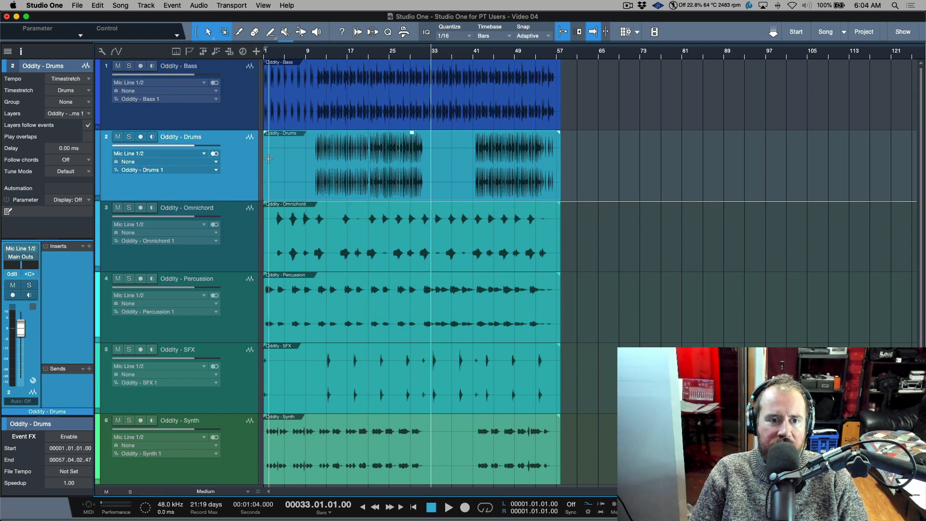
Step: Trim the starts of the Drums, Omnichord and Percussion events to bars 19, 24 and 29 respectively
drag(266, 166, 357, 167)
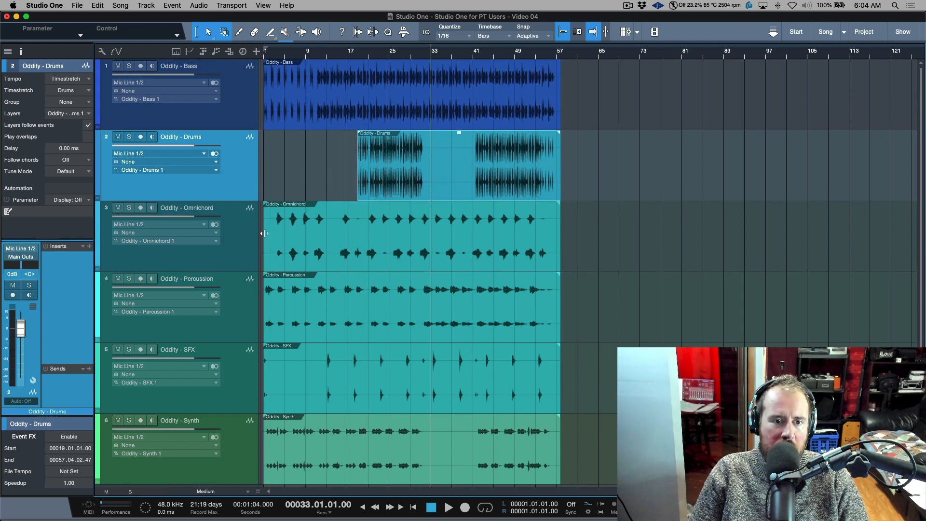
drag(264, 233, 384, 233)
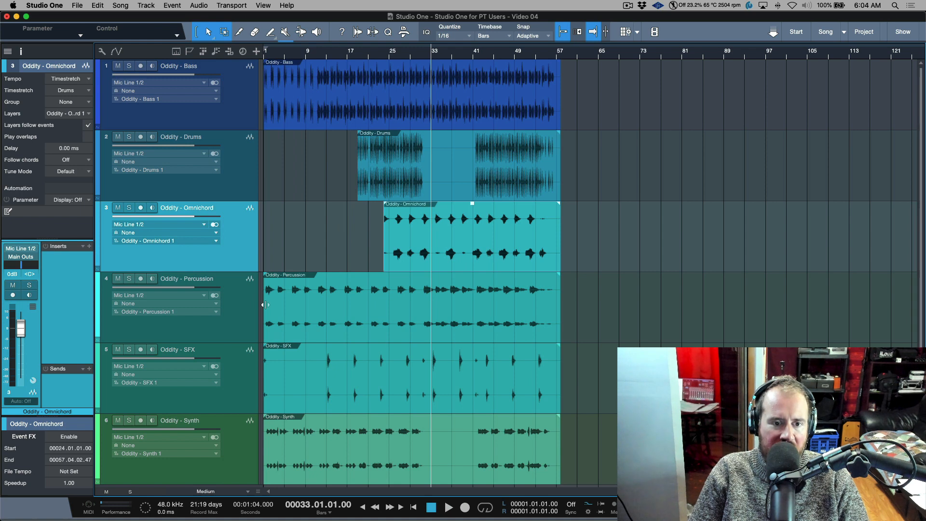
drag(264, 304, 410, 305)
Step: Select the trimmed Drums, Omnichord and Percussion events in turn, with the cursor returned to bar 1, to check whether it follows the selection
click(496, 182)
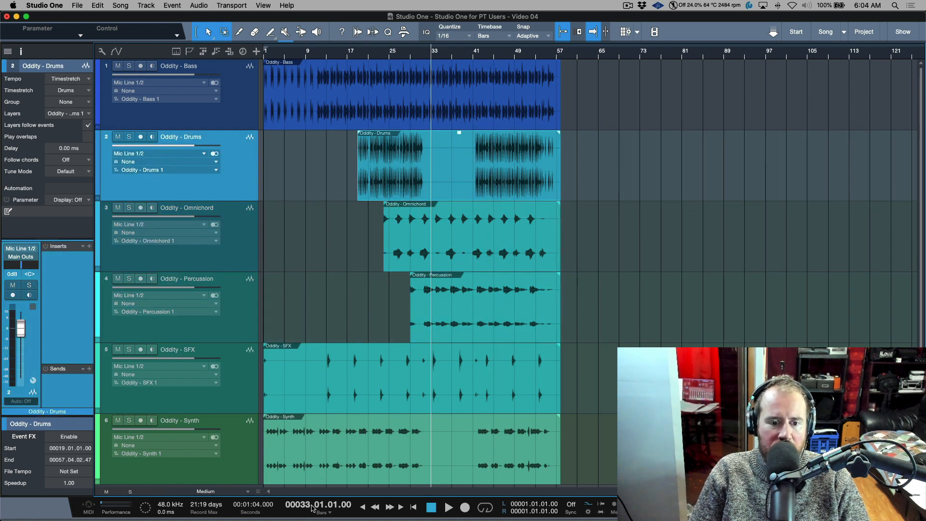
click(482, 269)
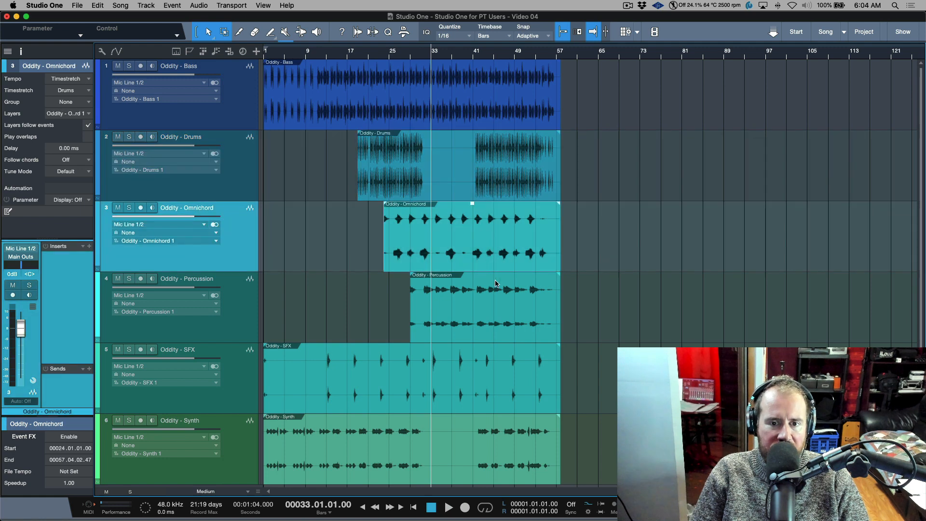
click(493, 331)
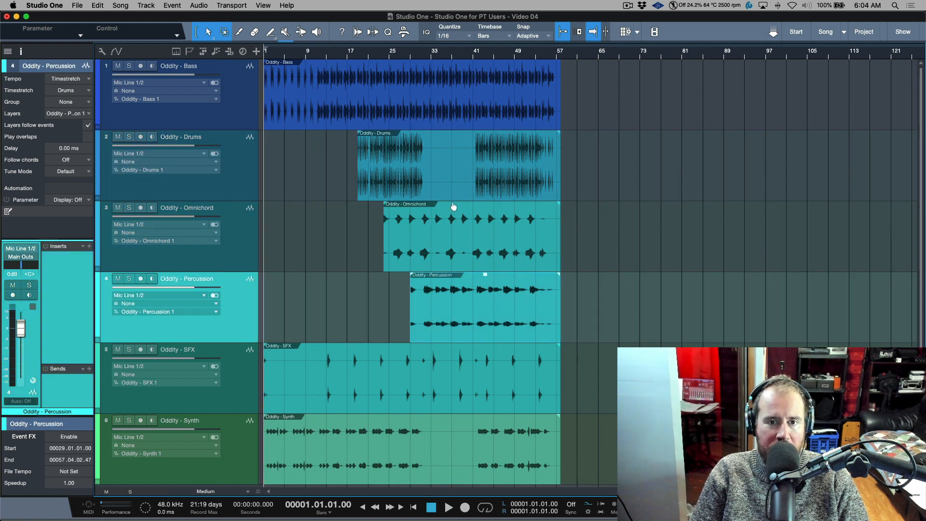
click(468, 197)
click(488, 258)
click(500, 323)
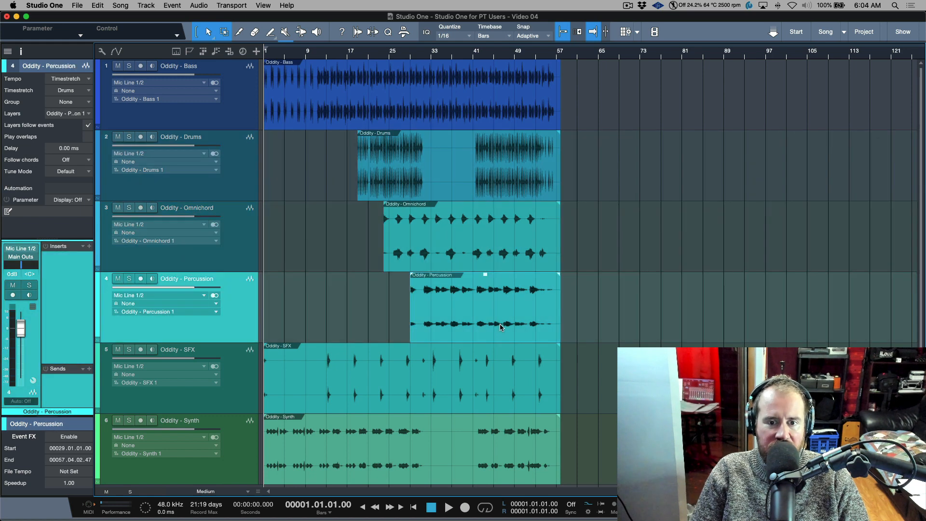
Step: Show the large Time Display and move it to the empty arrangement area past the end of the Bass event
click(267, 6)
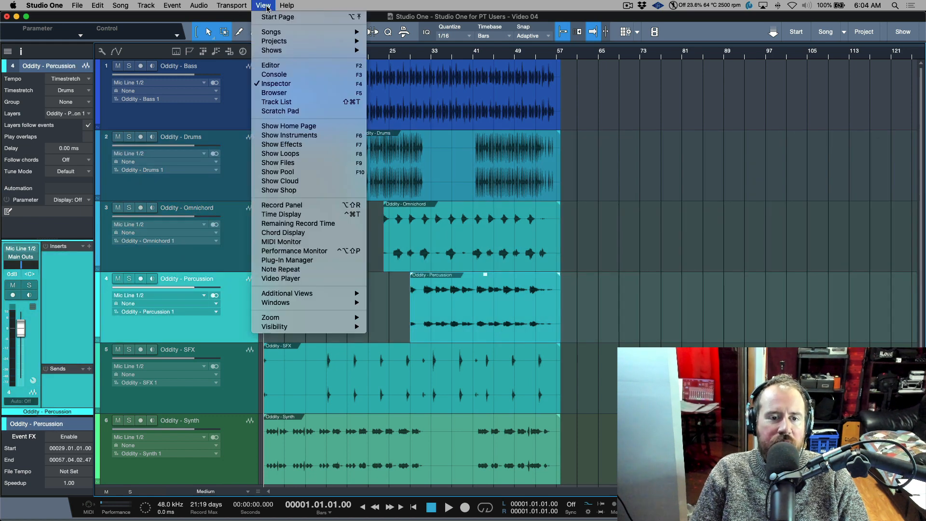
click(312, 214)
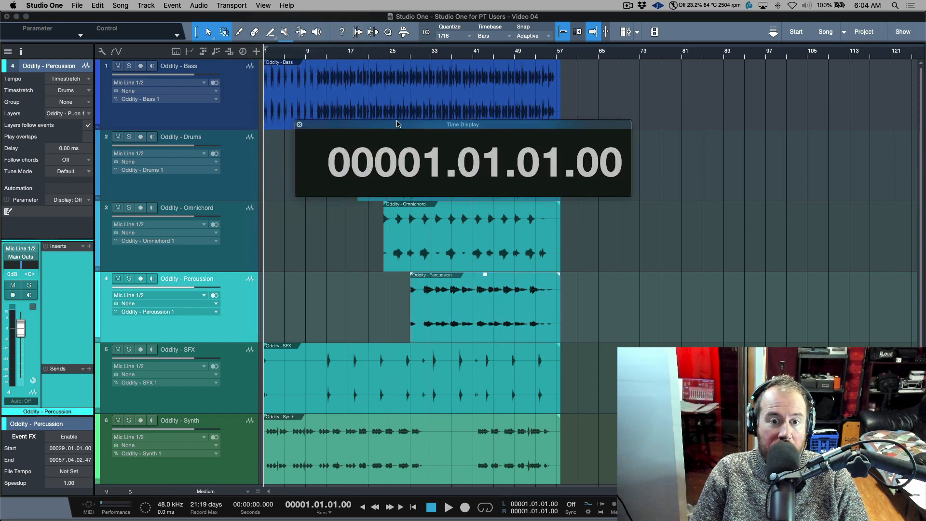
drag(400, 125, 716, 83)
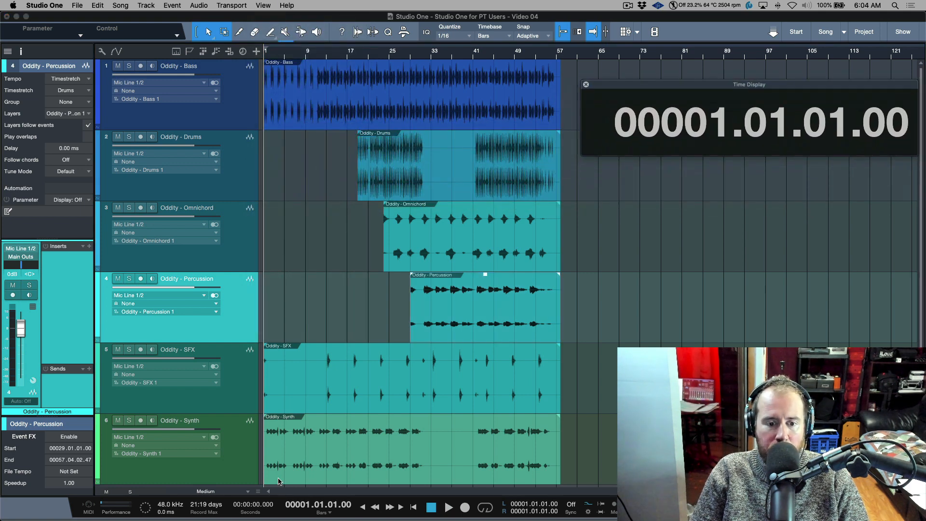
Step: Select the Omnichord and Drums events in turn, and close the large Time Display
click(497, 222)
click(500, 192)
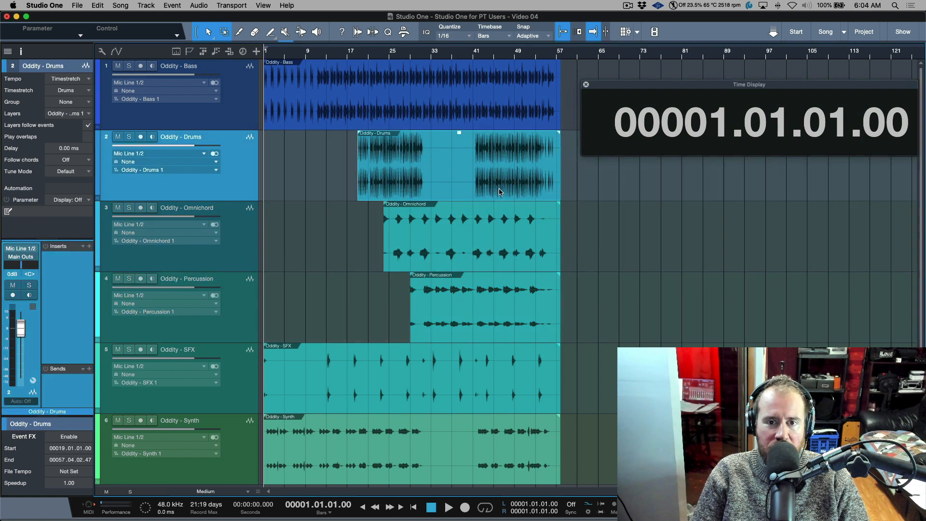
click(586, 84)
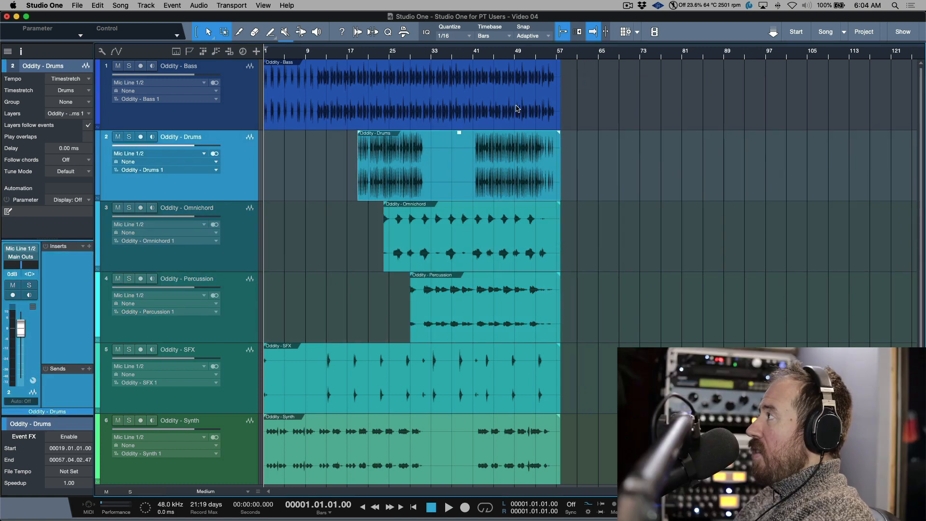
Step: Select the Bass, Drums, Omnichord and Percussion events in turn to check the cursor, and look up the Locate Selection command
click(518, 108)
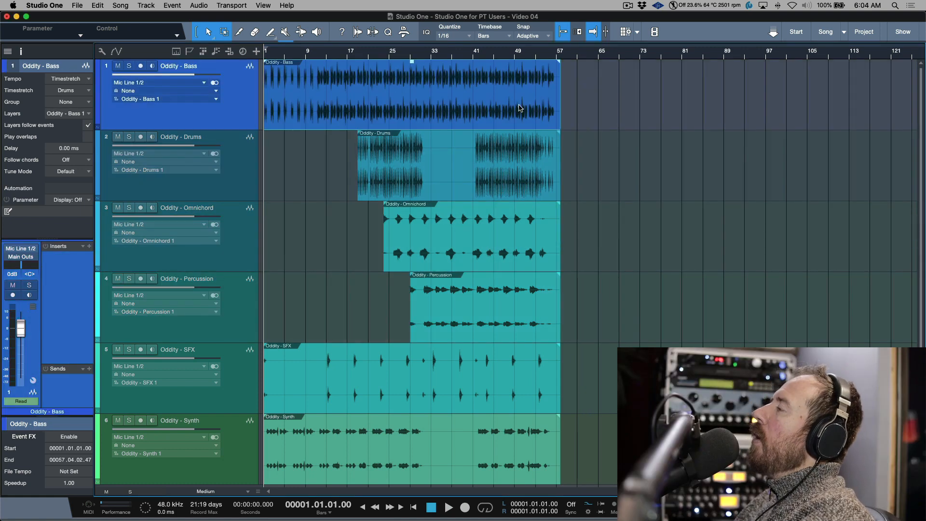
click(505, 188)
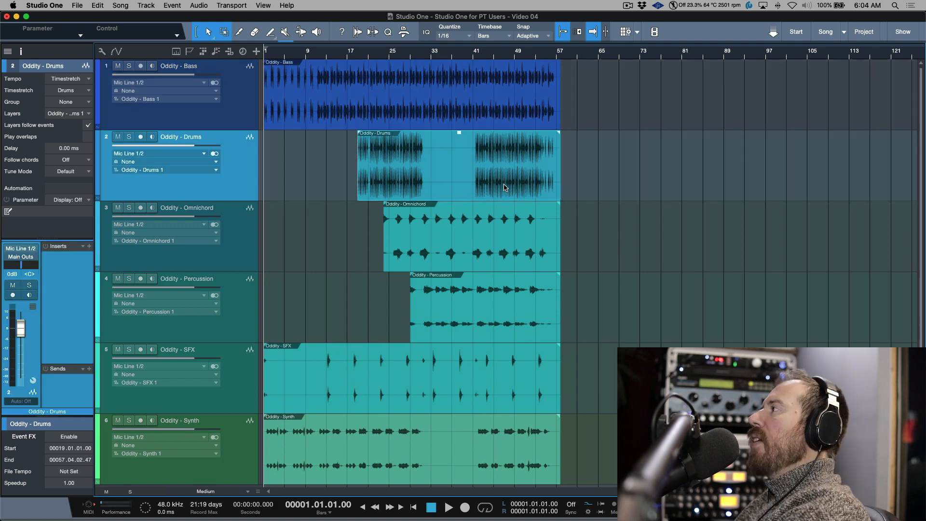
click(500, 267)
scroll(502, 259, down, 1)
click(486, 327)
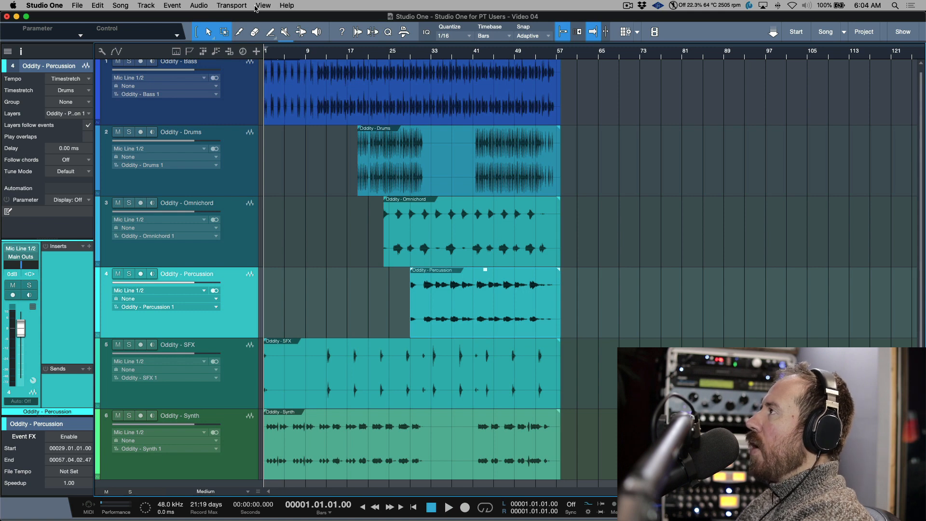
click(232, 6)
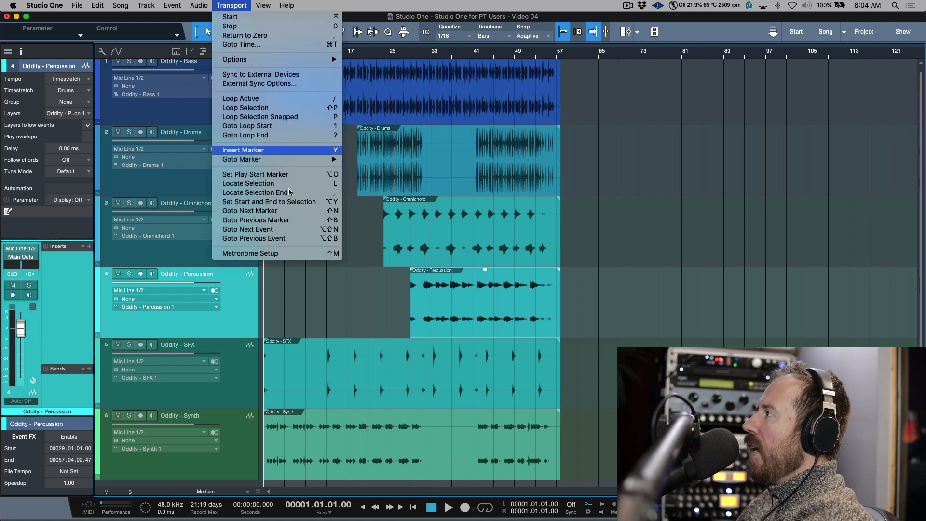
click(654, 180)
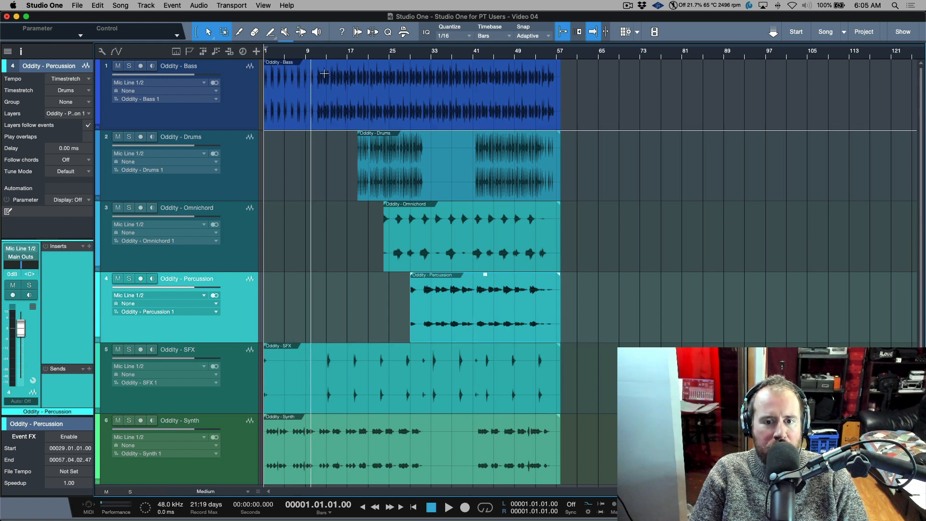
Step: Locate the cursor to the start of a Drums range running from bar 33 to about bar 47, and to the Percussion event's start
drag(431, 150, 507, 147)
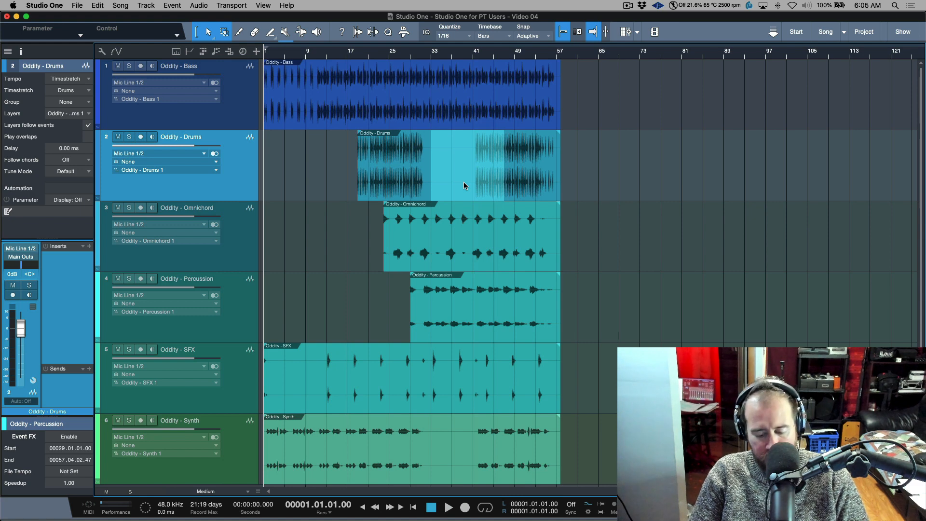
key(l)
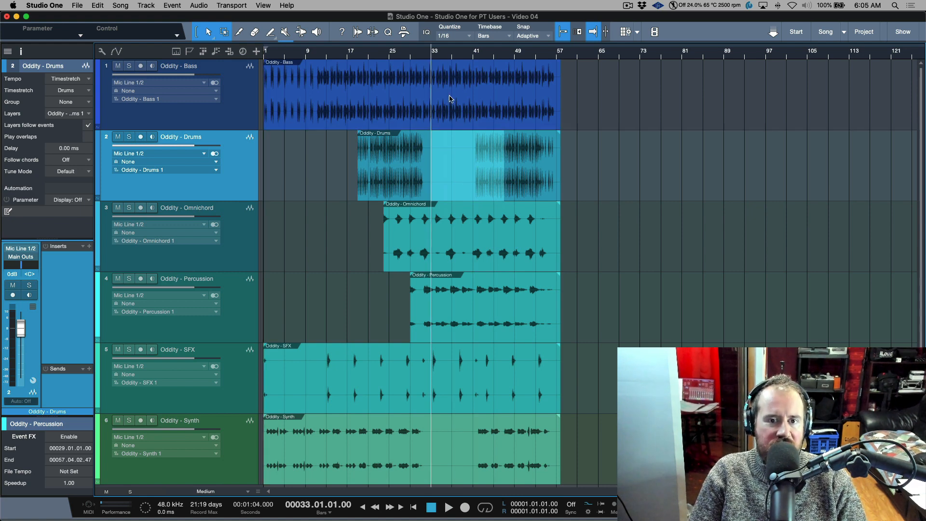
click(495, 327)
key(l)
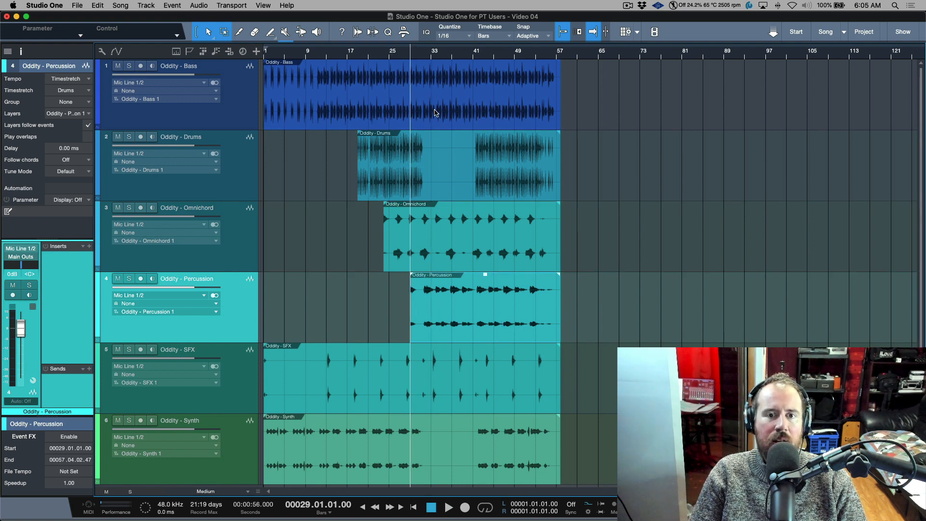
Step: Locate the cursor to a Bass range starting at bar 7, and to the start of the jointly selected Drums, Omnichord and Percussion events
drag(294, 87, 369, 81)
key(l)
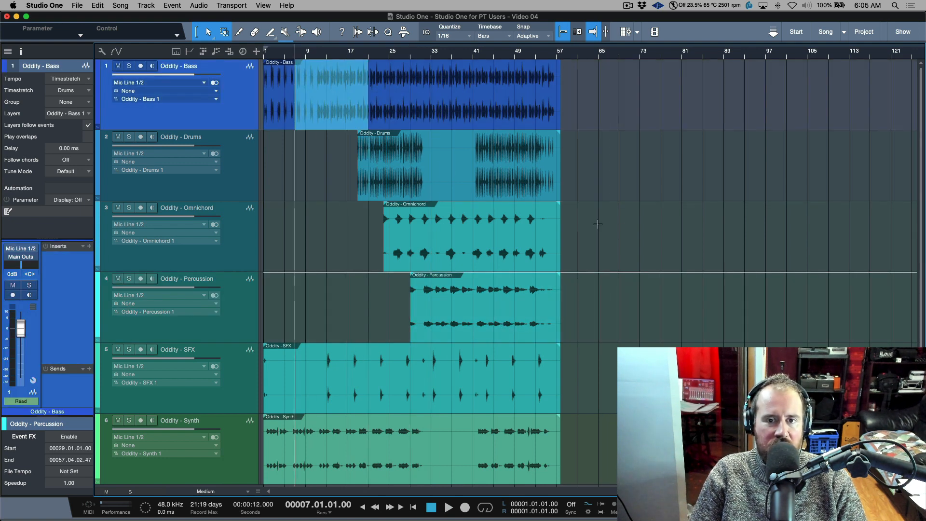
drag(605, 192, 342, 283)
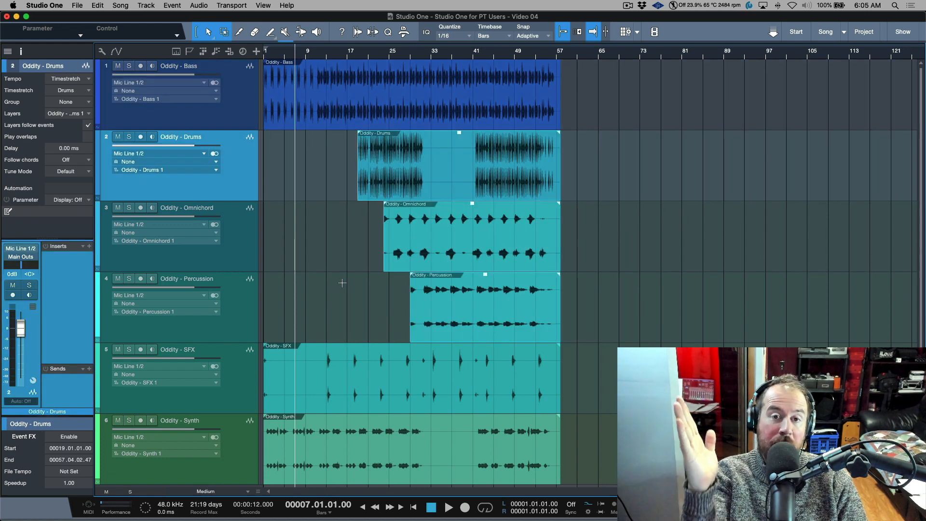
key(l)
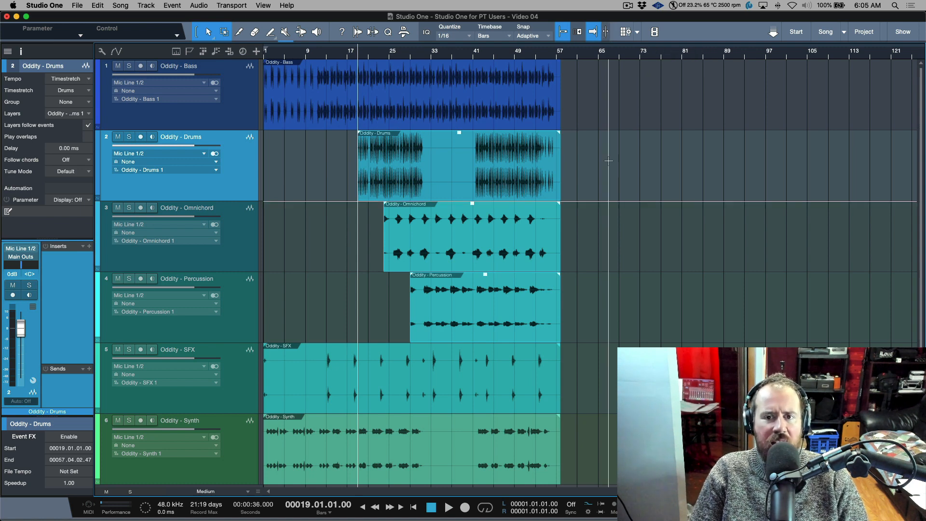
Step: Select only the Drums event, and locate the cursor to the start of a Bass range beginning at bar 23
click(649, 196)
click(521, 194)
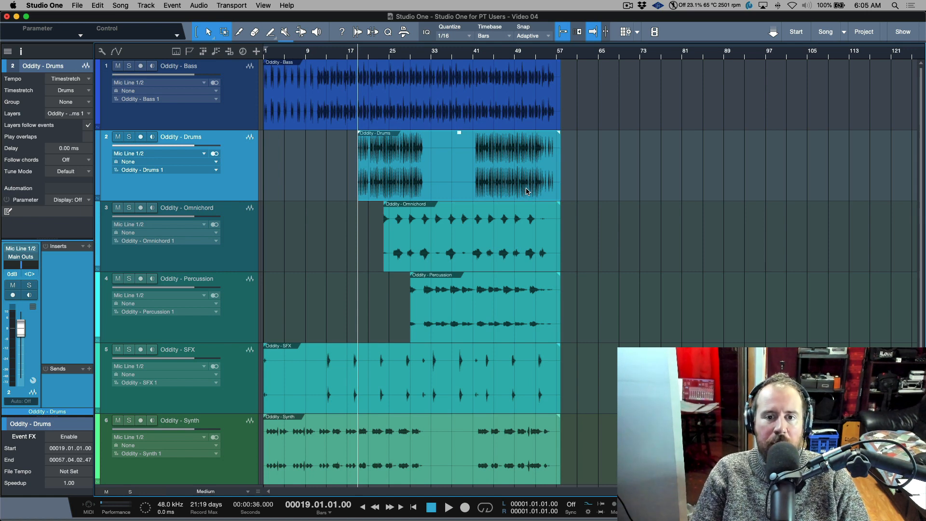
drag(377, 72, 479, 71)
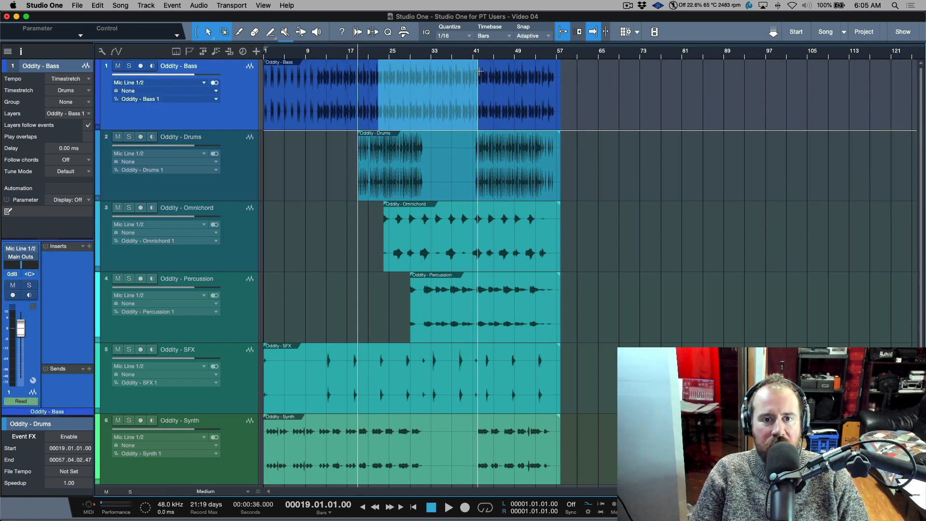
key(l)
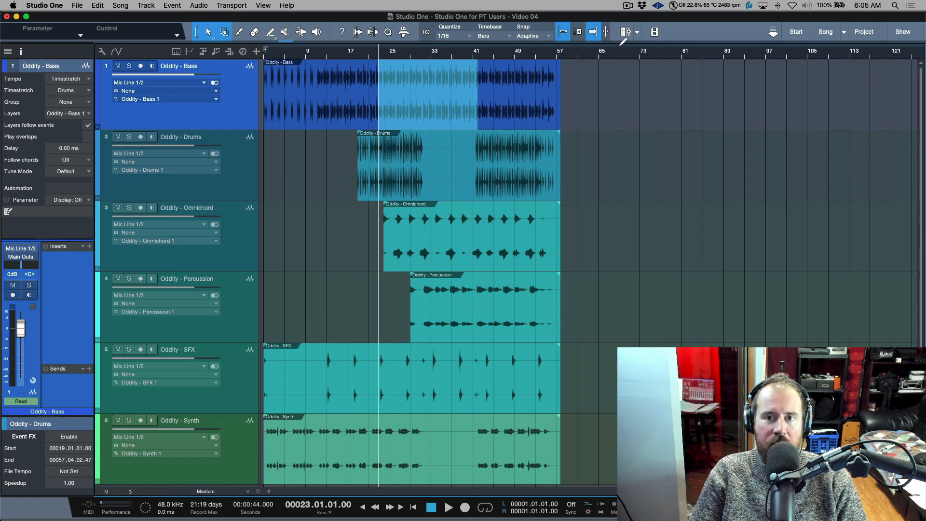
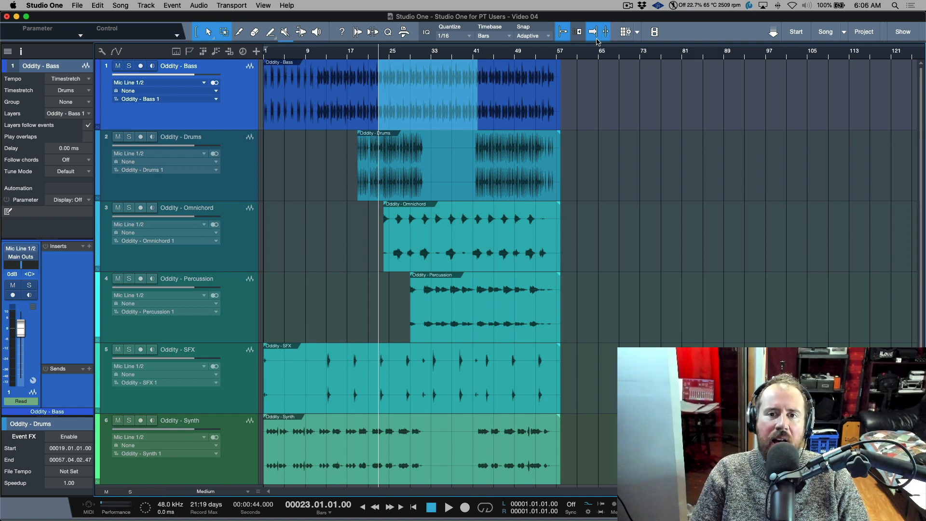
Step: With the cursor following the edit position, select the Omnichord, Drums, Percussion and SFX events in turn to check the cursor position
click(539, 259)
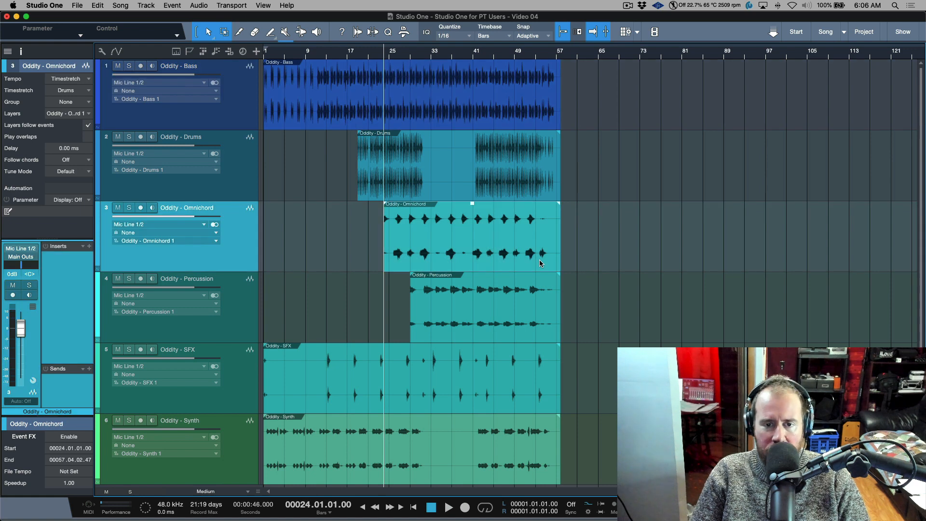
key(Down)
key(Up)
key(Up)
key(Up)
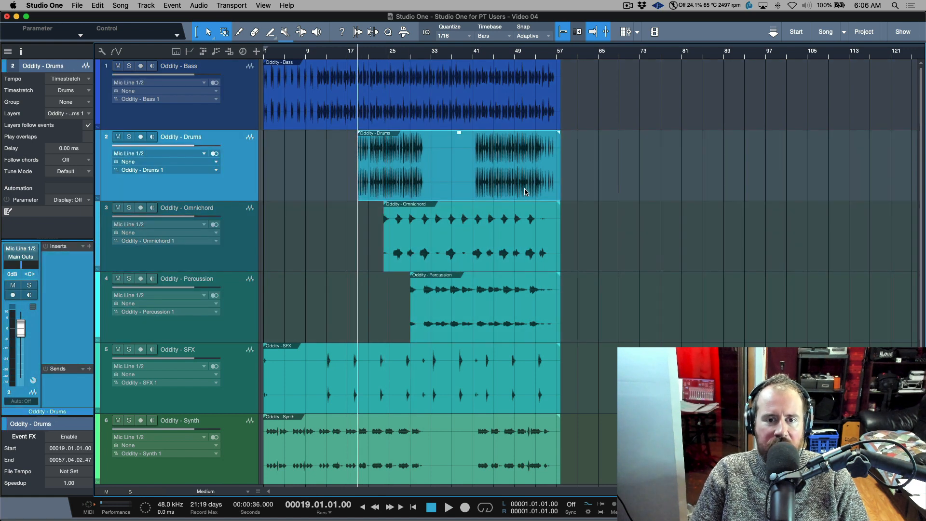
click(503, 191)
click(506, 250)
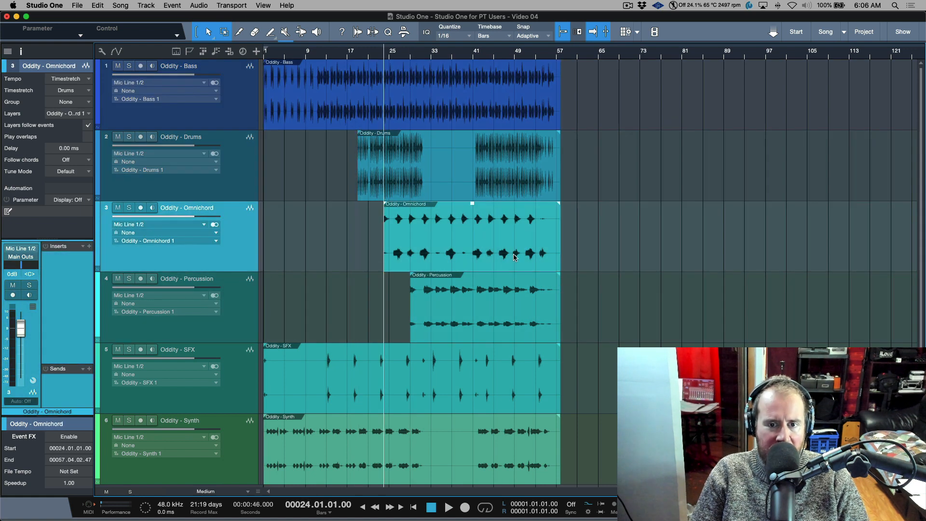
click(508, 311)
click(513, 404)
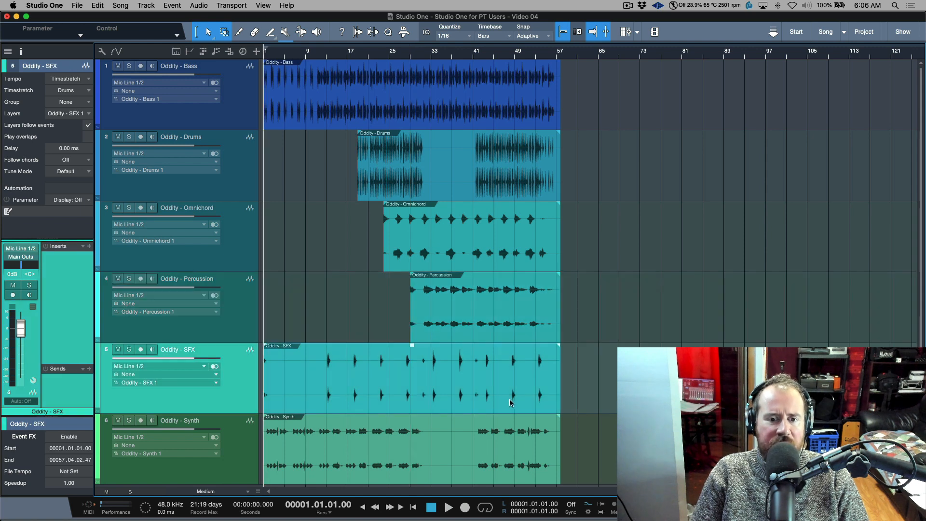
click(508, 330)
click(510, 265)
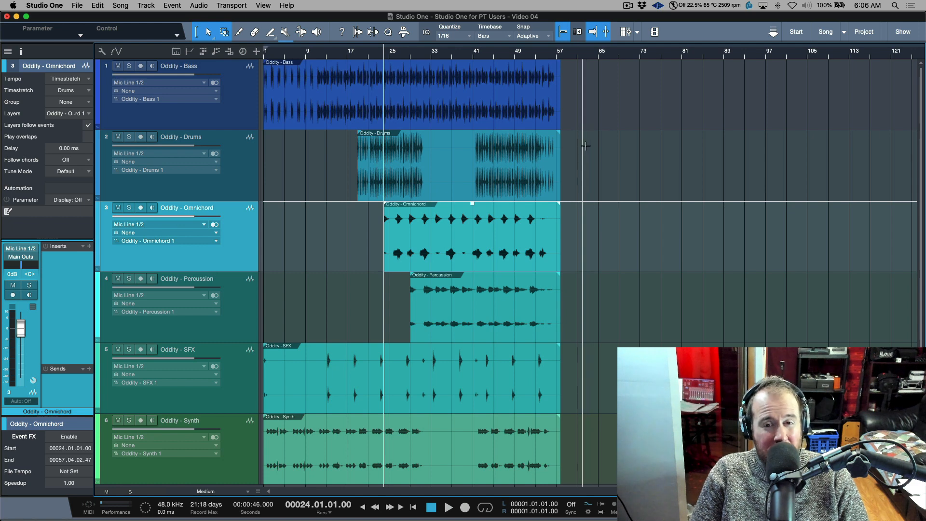
Step: Select the Drums, Omnichord and Percussion events together, and the Percussion event alone, to check where the cursor goes
drag(593, 187, 417, 311)
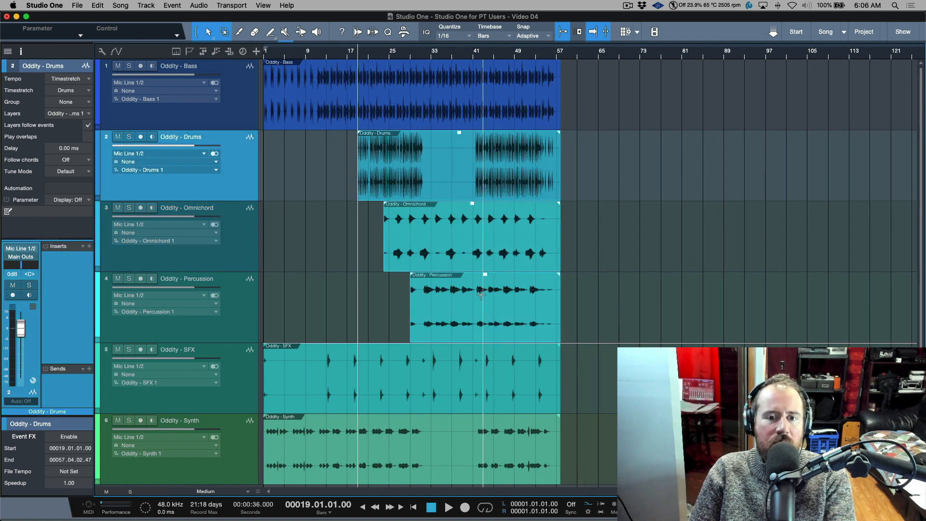
click(614, 339)
click(507, 325)
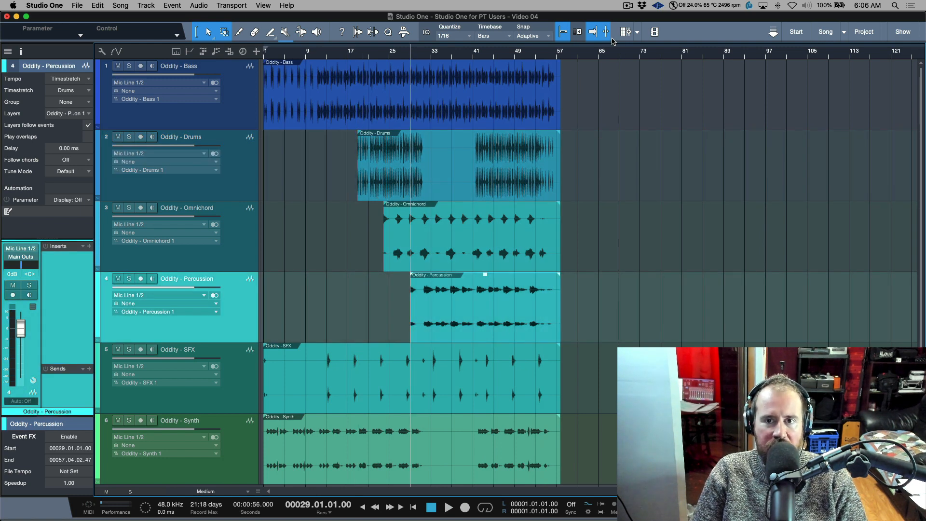
Step: Move the Drums, Omnichord and Percussion events together to the cursor placed at bar 79
drag(604, 248, 265, 278)
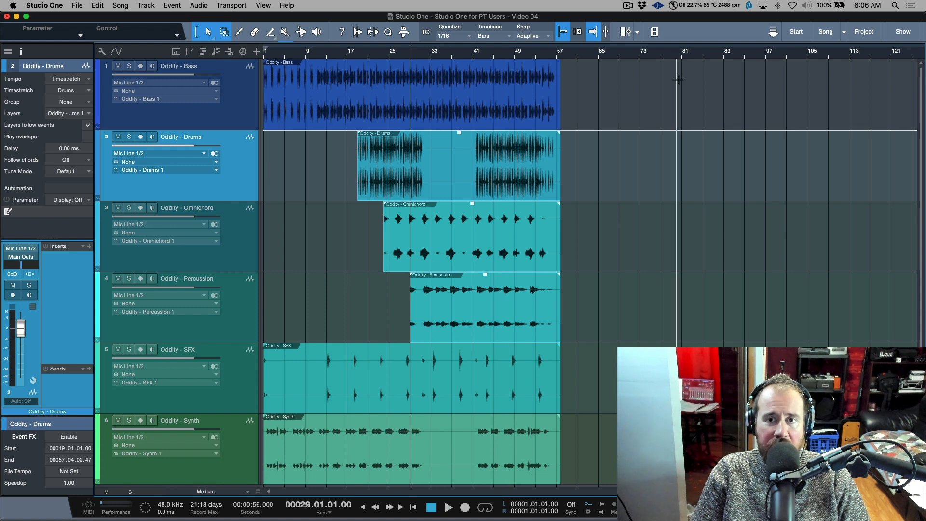
click(673, 53)
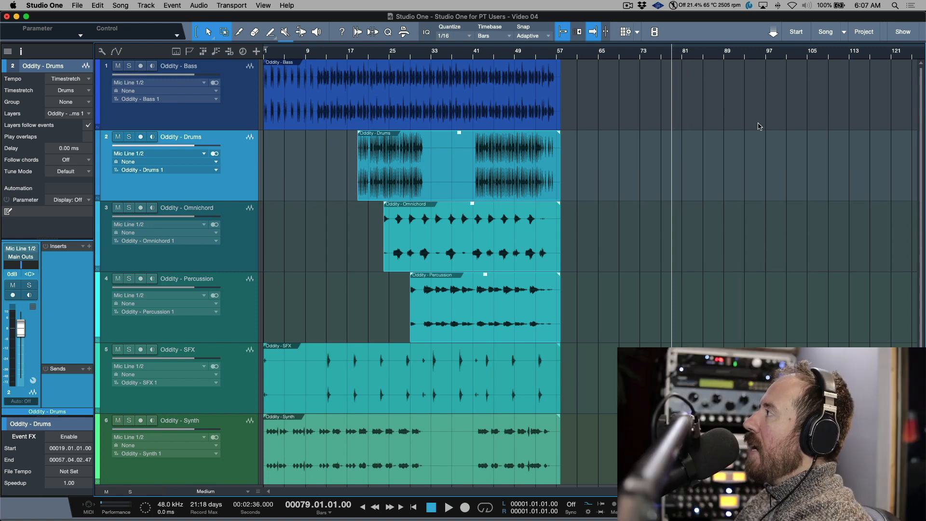
key(super+l)
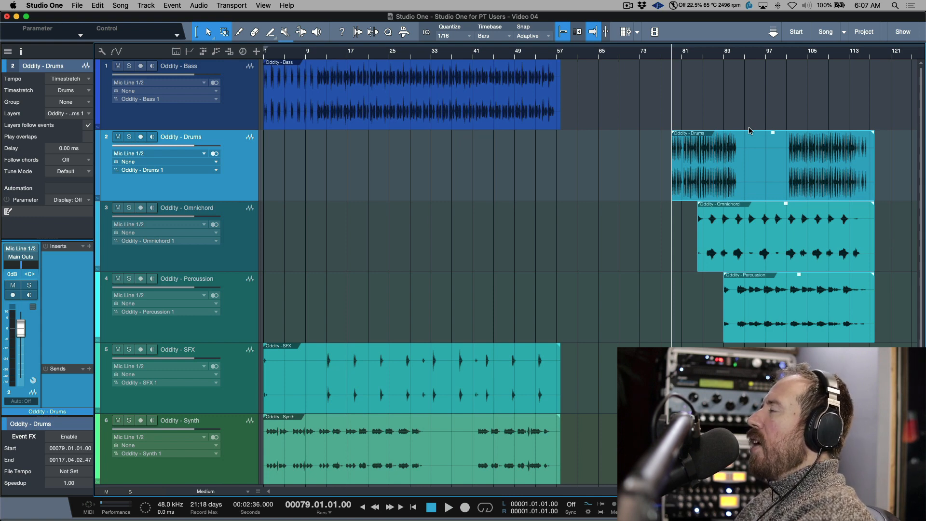
Step: Look up the key assignment of the Move to Cursor command in the keyboard shortcut preferences
click(53, 9)
click(56, 41)
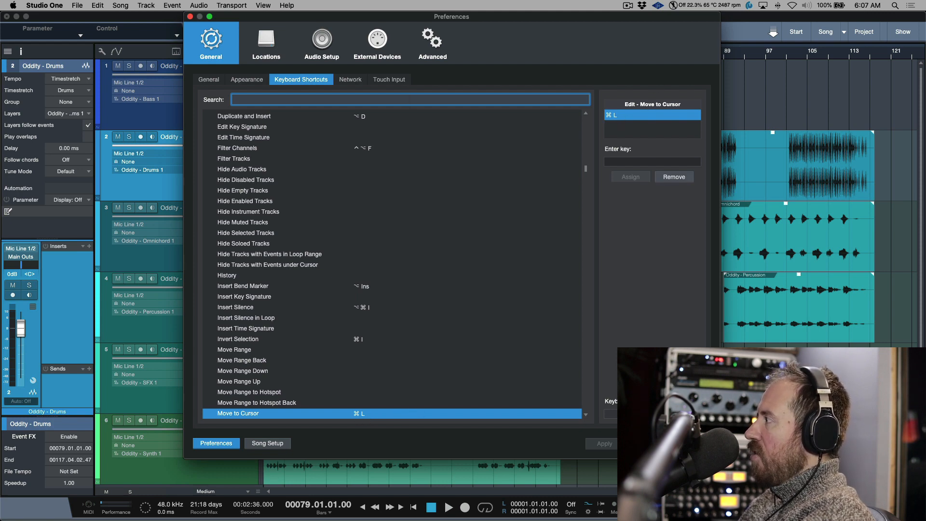
key(Escape)
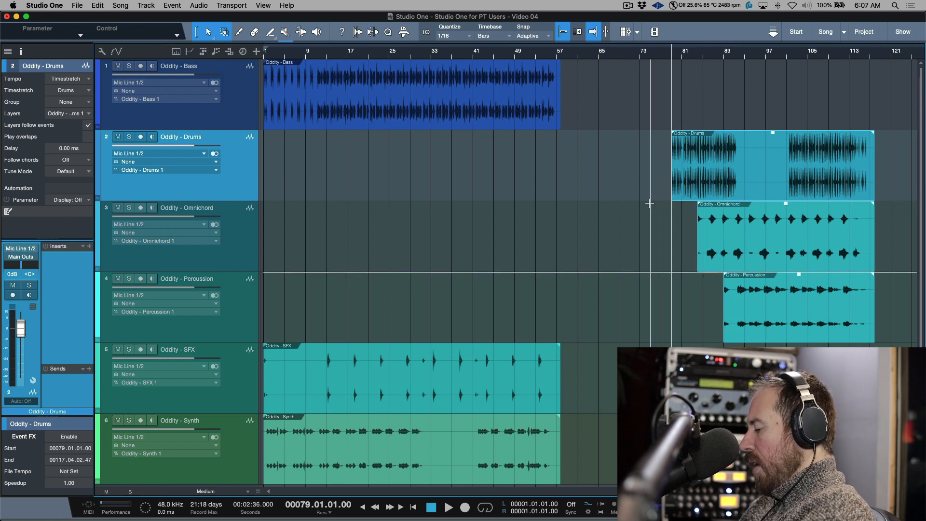
Step: Undo the move to the cursor, and try extending the three events by pulling the Drums event's start to bar 1
key(super+z)
drag(357, 173, 241, 245)
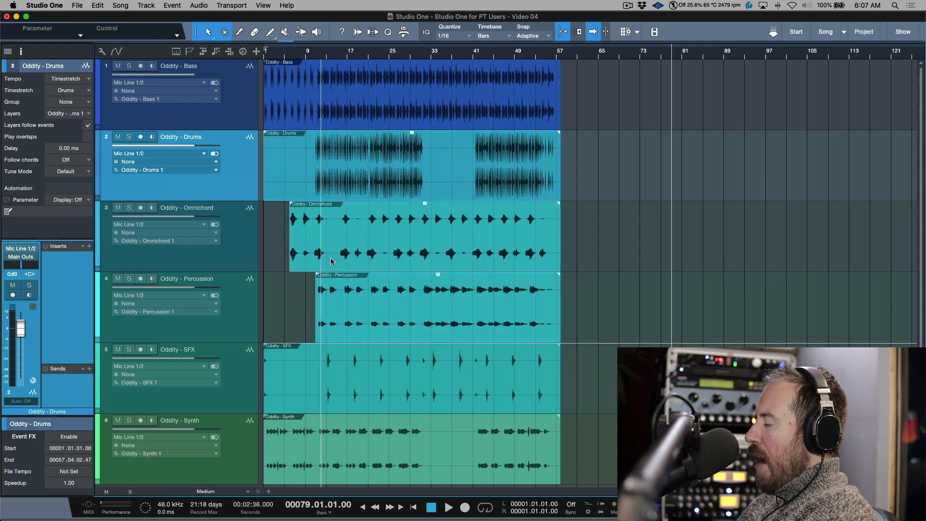
key(super+z)
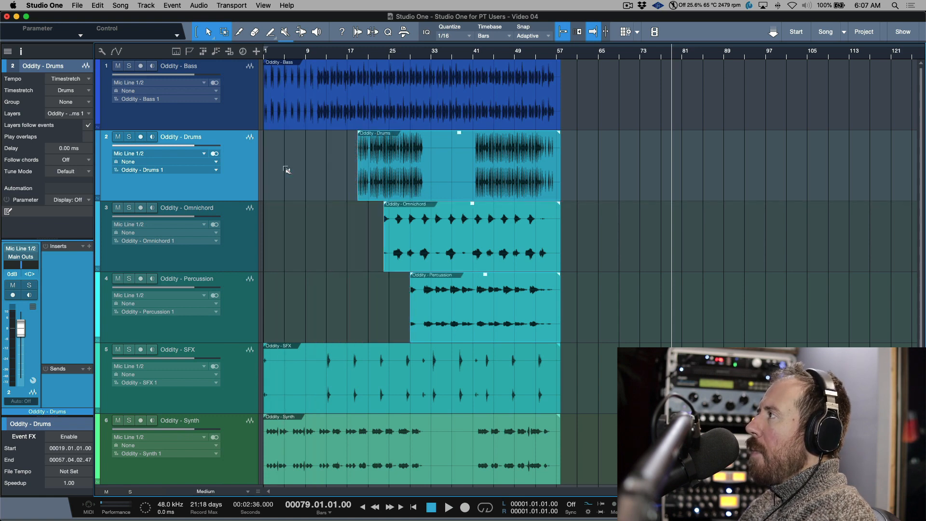
Step: Extend the starts of the Drums, Omnichord and Percussion events together back to bar 1, and deselect them
drag(410, 317, 235, 312)
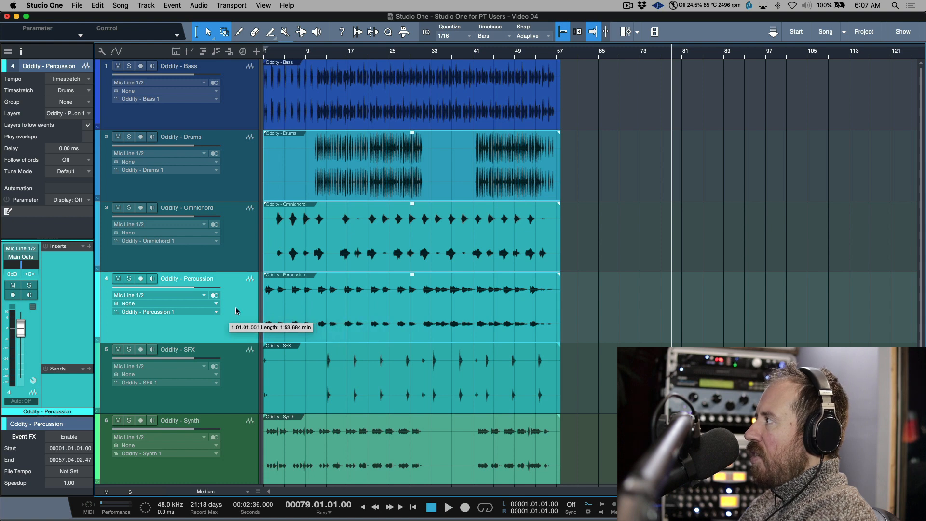
click(596, 337)
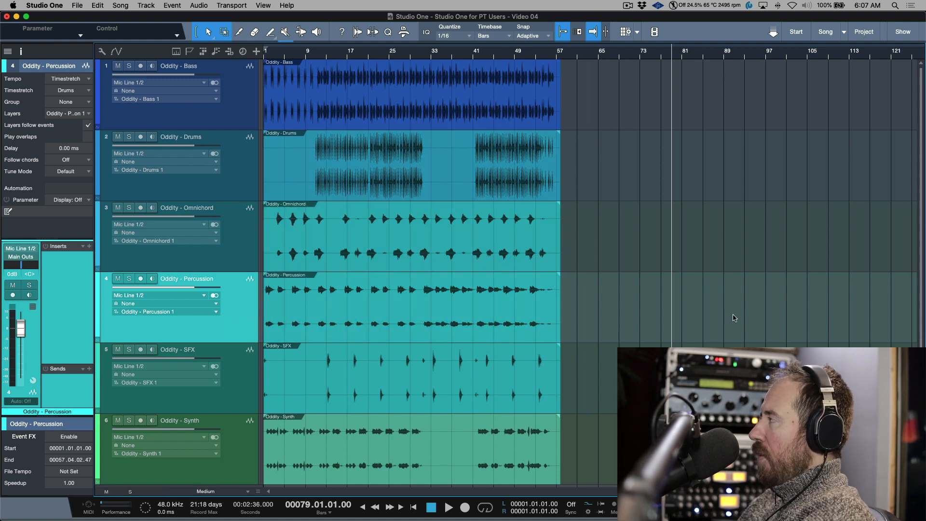
Step: Enable Ripple Edit and delete a range of about 4 bars near bar 22 from the Bass event
click(577, 32)
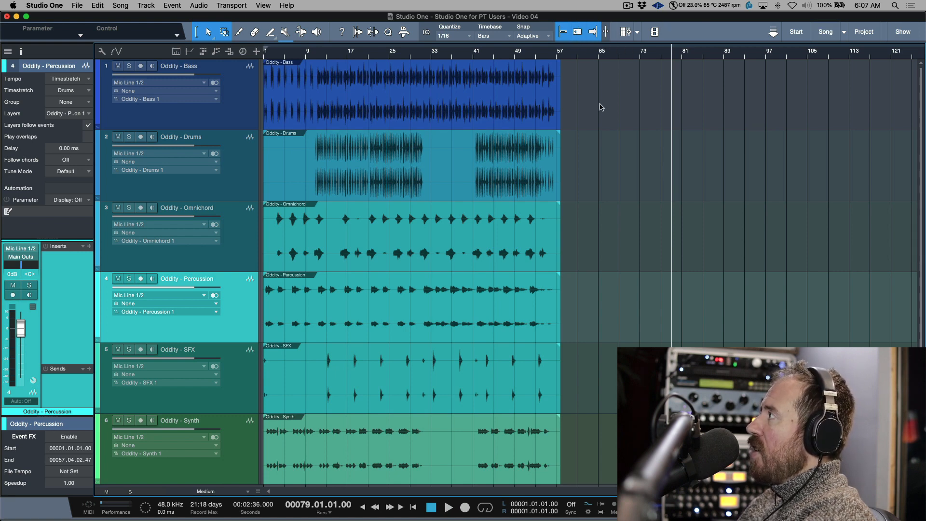
drag(373, 77, 434, 71)
key(Delete)
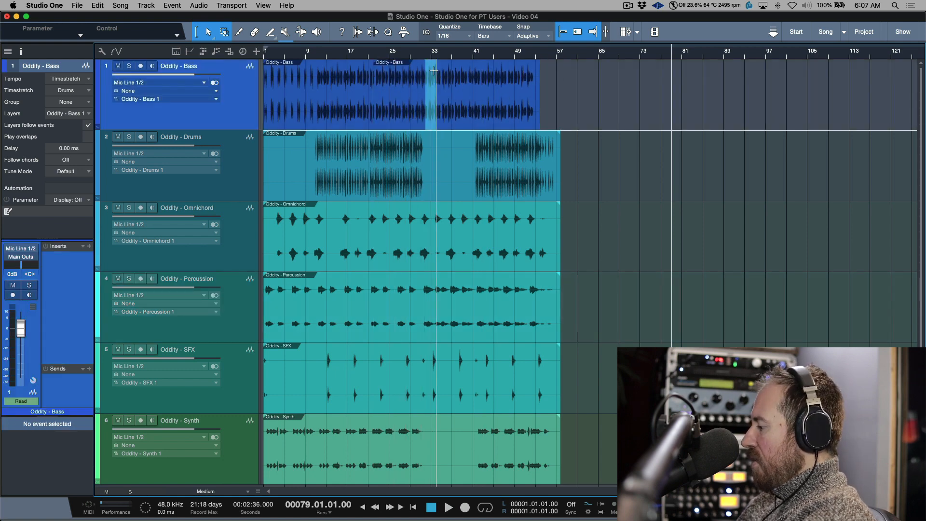
Step: Ripple-delete two ranges from the Bass track, at about bars 32 to 34 and 37 to 40
key(Delete)
drag(453, 74, 466, 74)
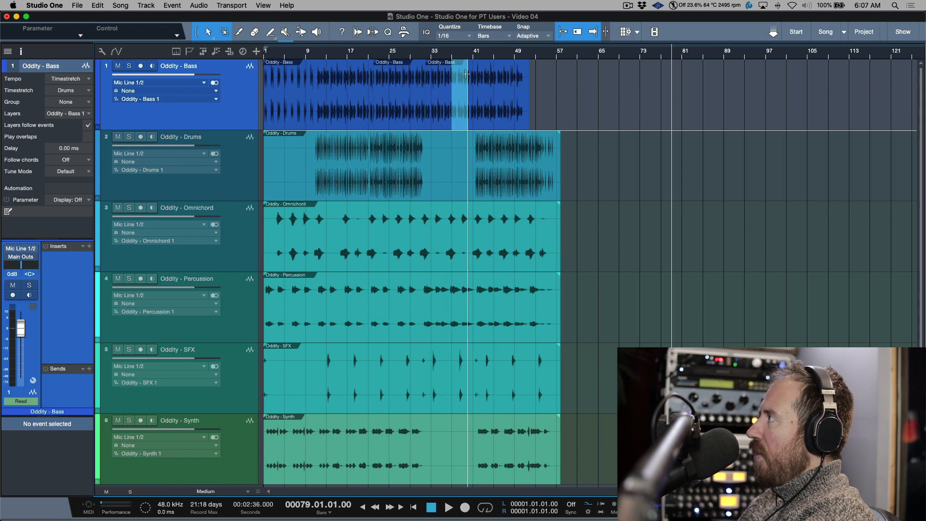
key(Delete)
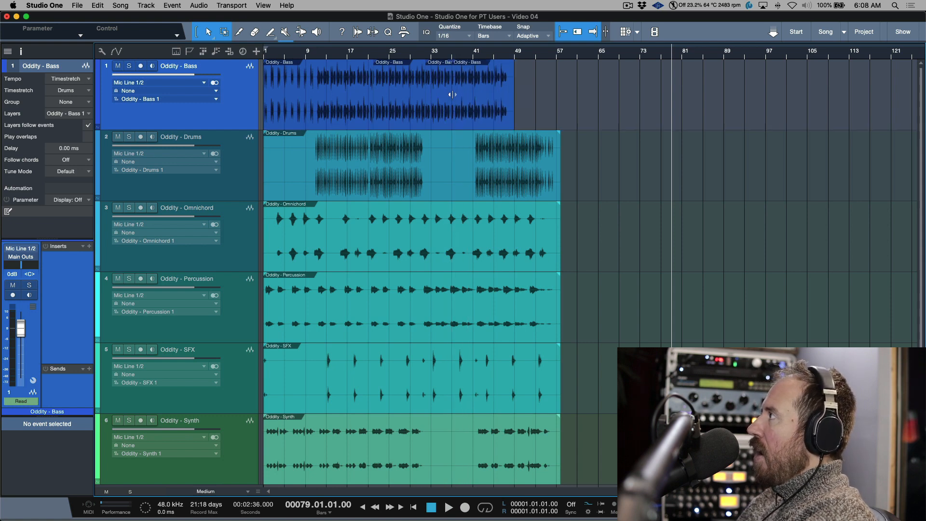
Step: With snapping turned off, ripple-trim the start of the last Bass event, and disable Ripple Edit
key(n)
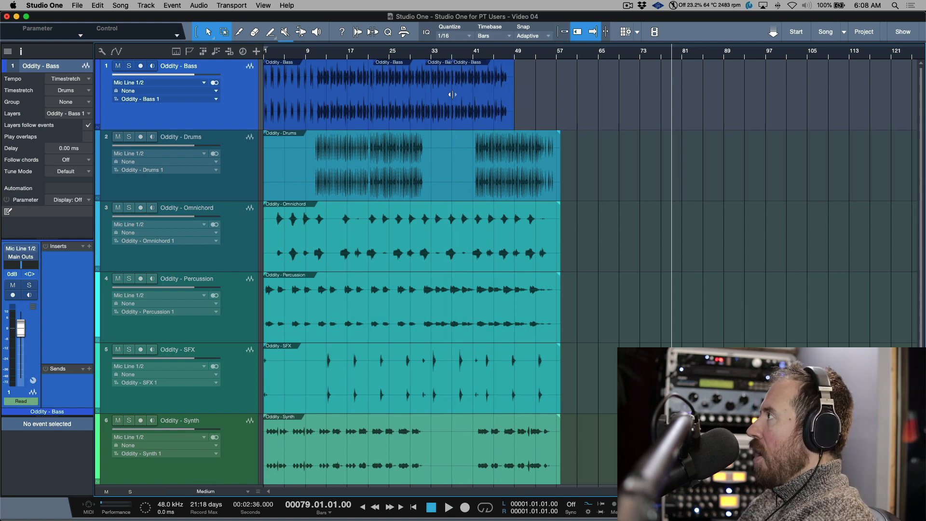
click(452, 95)
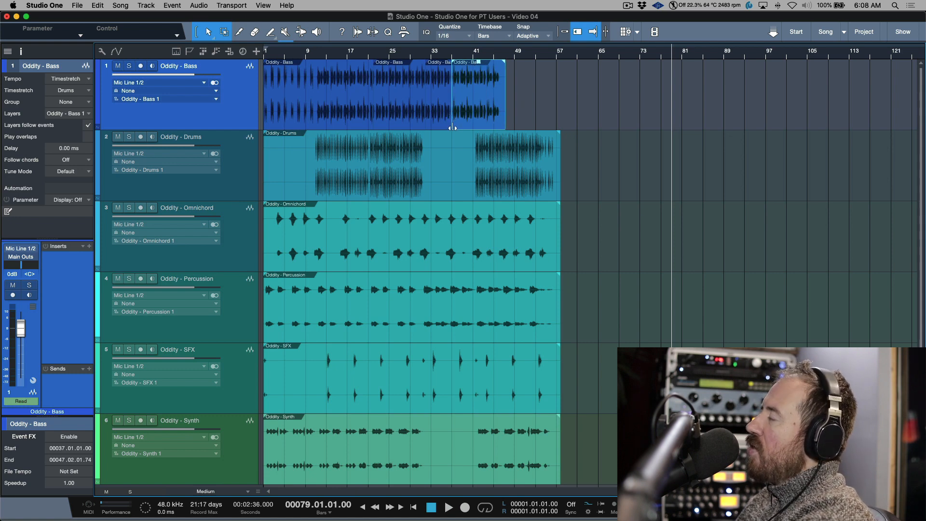
click(579, 33)
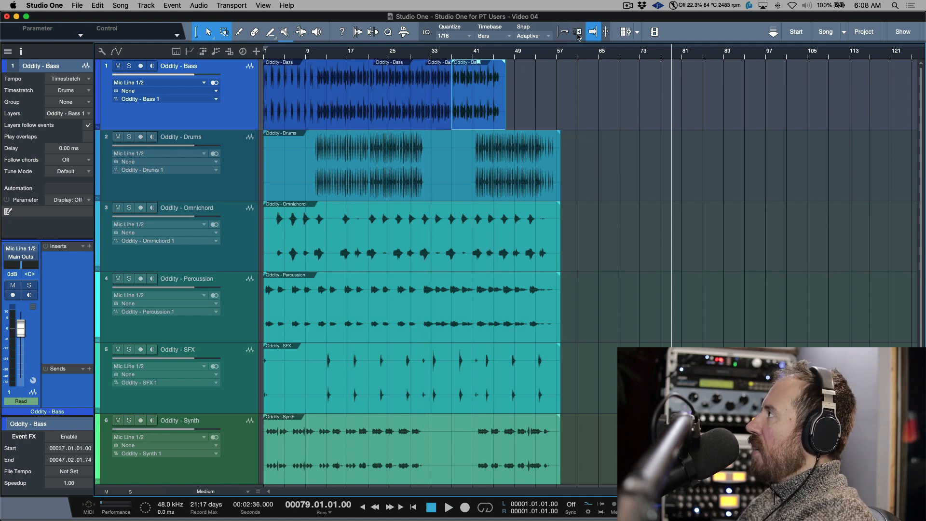
Step: Split the Omnichord event near bar 31 and the Percussion event near bars 19 and 35
alt+click(423, 242)
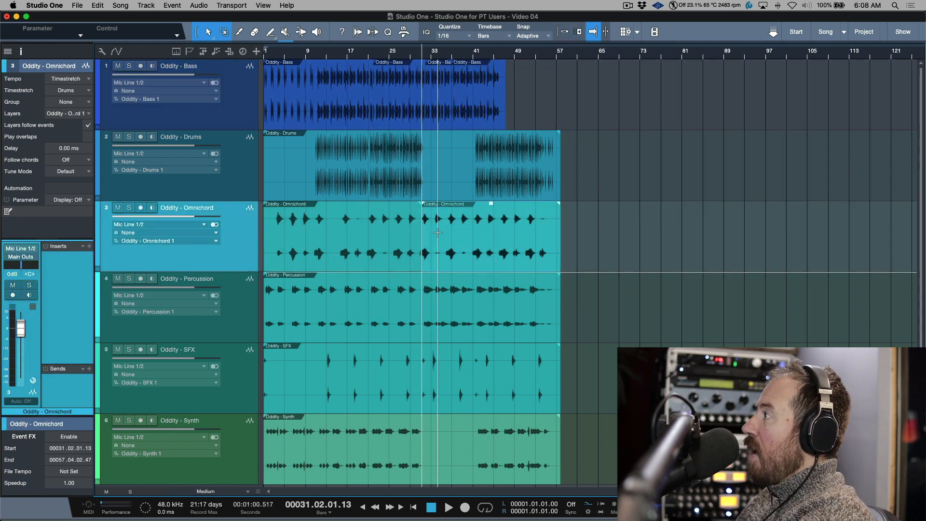
alt+click(360, 309)
alt+click(443, 294)
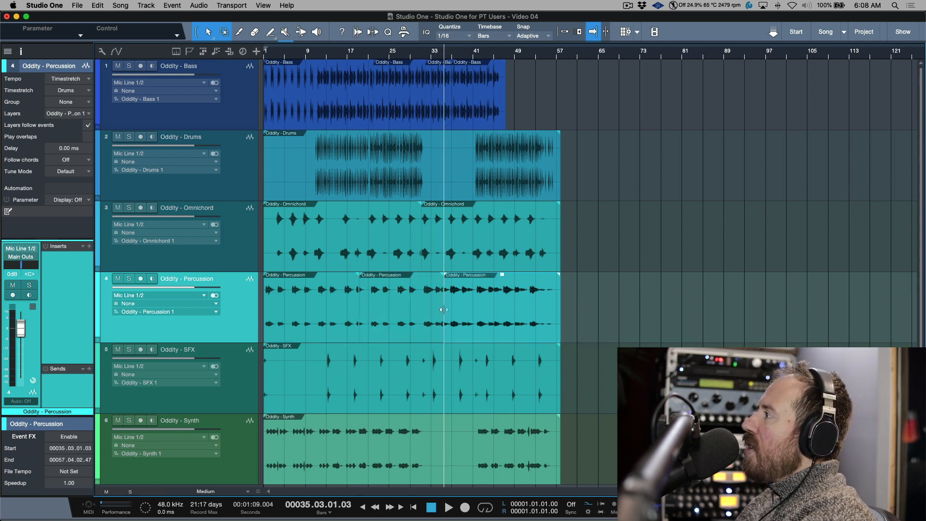
Step: Move the shared boundary of the last two Percussion events to about bar 31, trying and undoing trims of only the last event's start
drag(443, 304, 470, 303)
key(super+z)
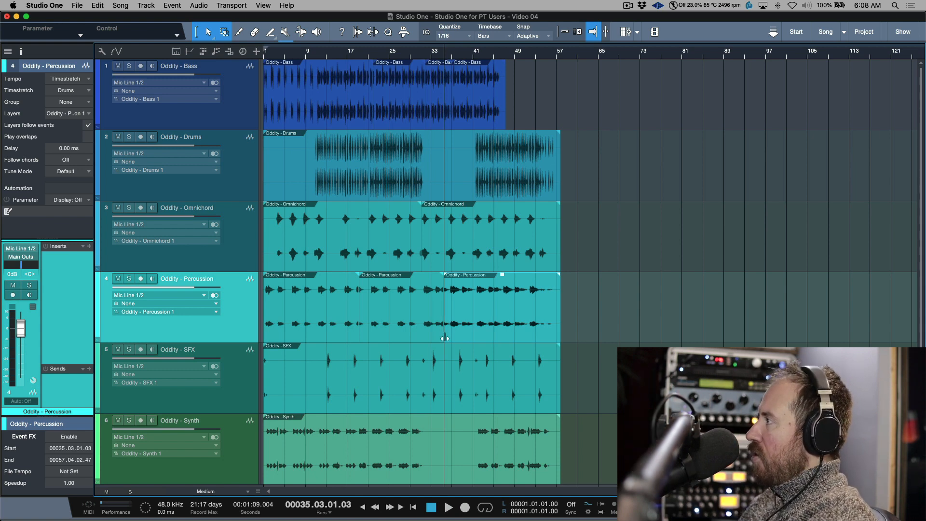
drag(445, 338, 414, 338)
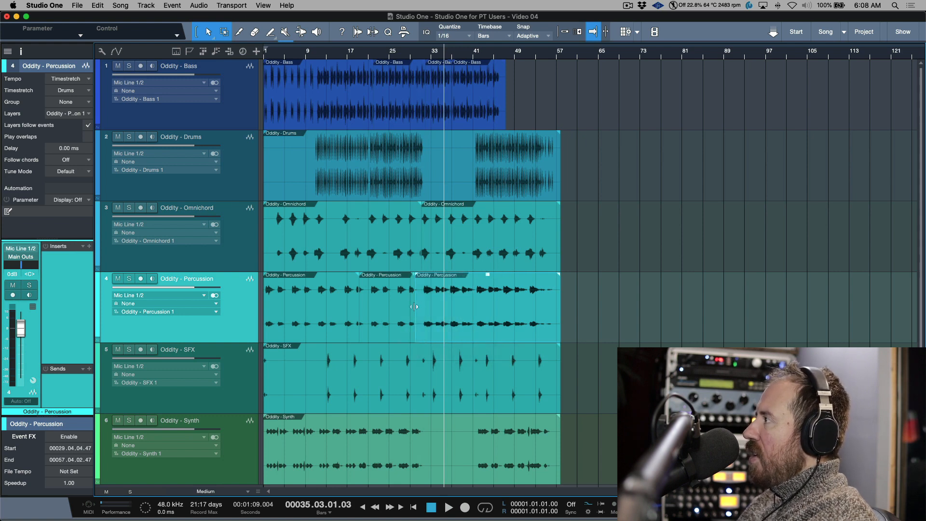
drag(416, 307, 440, 307)
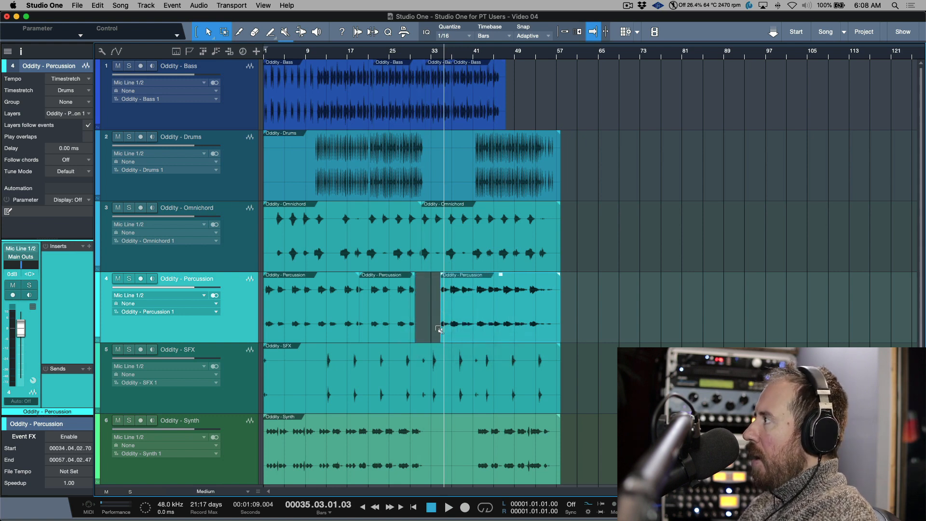
key(super+z)
mouse_move(415, 336)
mouse_down()
mouse_move(493, 334)
mouse_move(417, 333)
mouse_move(487, 329)
mouse_move(424, 326)
mouse_up()
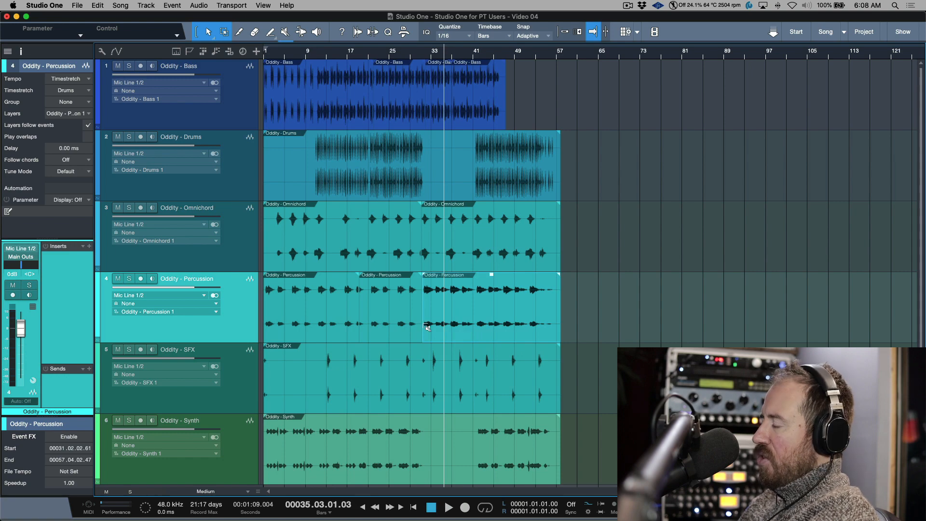
Step: Switch to Pro Tools and split the Omnichord clip at about bar 41
key(super+Tab)
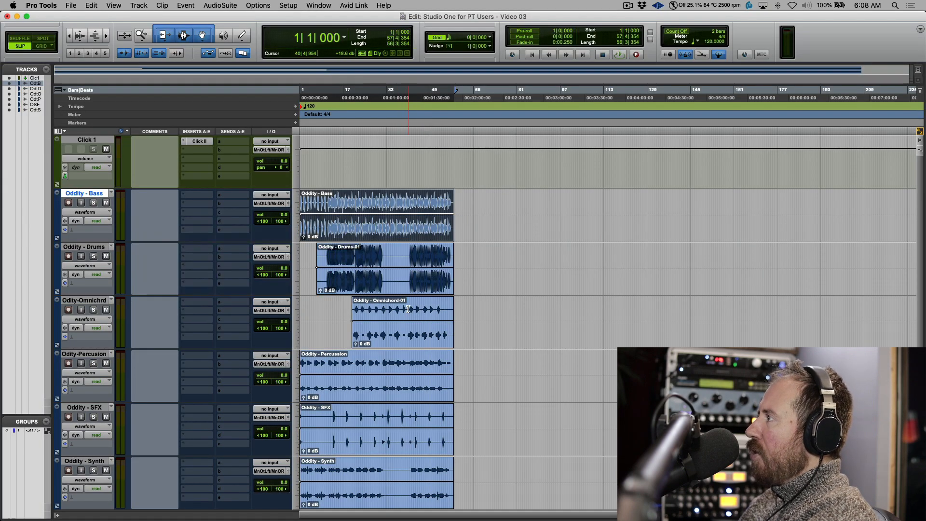
click(409, 309)
key(super+e)
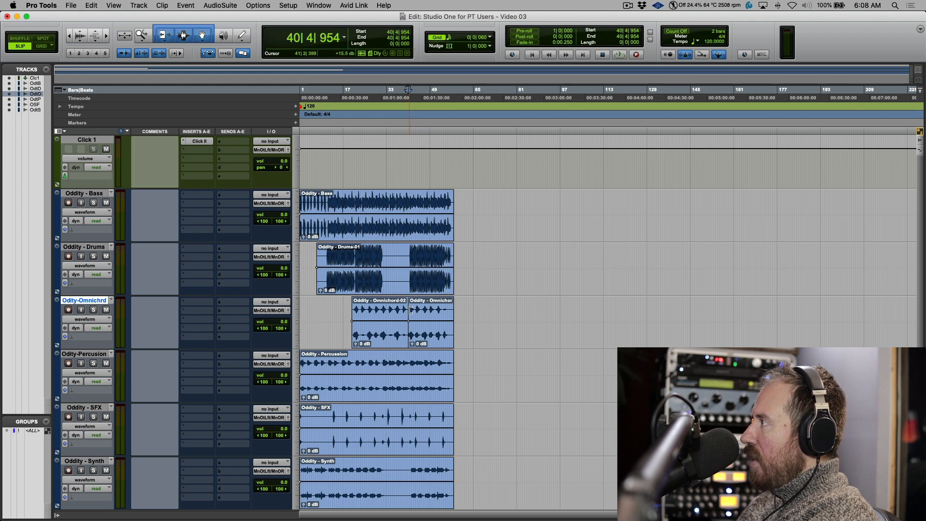
Step: Try trimming the second Omnichord clip's start to about bar 46, undo it, and extend the start back to about bar 36
drag(411, 310, 424, 309)
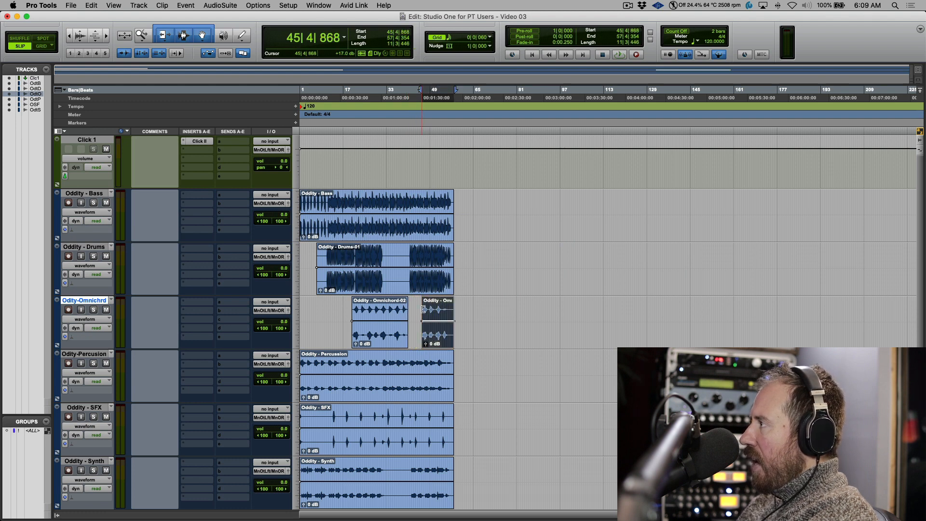
key(super+z)
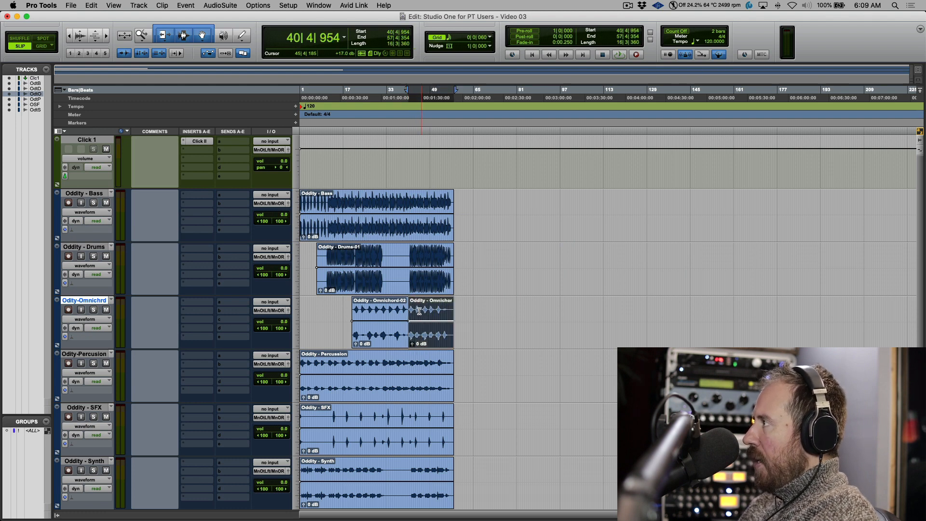
drag(411, 310, 407, 312)
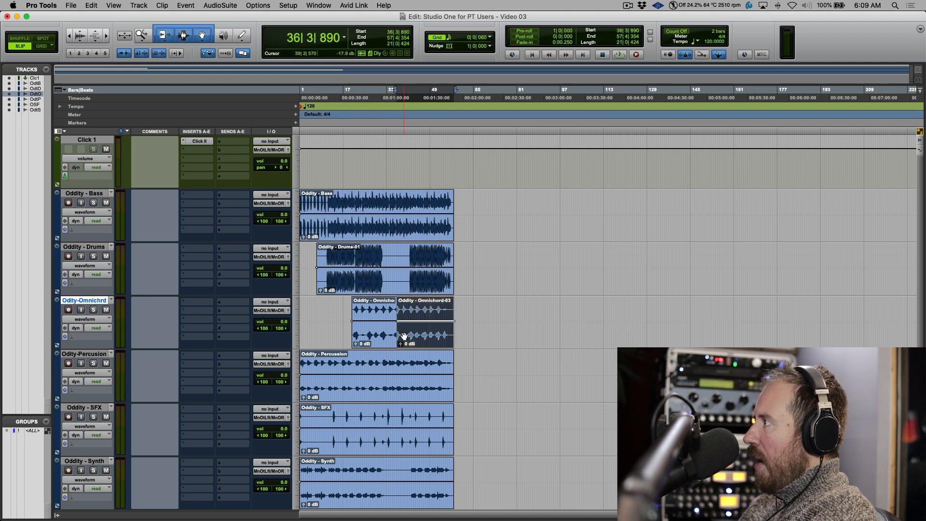
Step: Switch to Studio One and align the shared boundary of the last two Percussion events exactly to bar 31
key(super+Tab)
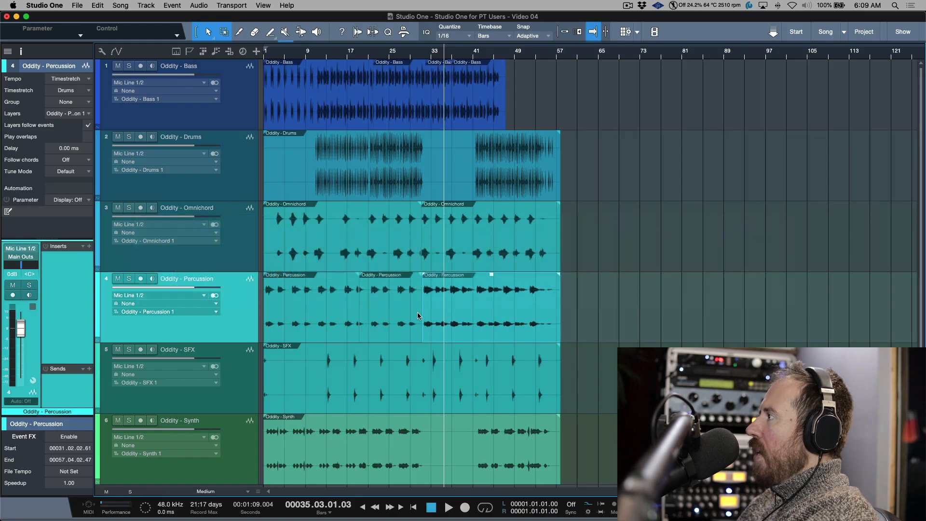
mouse_move(422, 339)
mouse_down()
mouse_move(471, 336)
mouse_move(413, 336)
mouse_move(473, 338)
mouse_move(421, 330)
mouse_up()
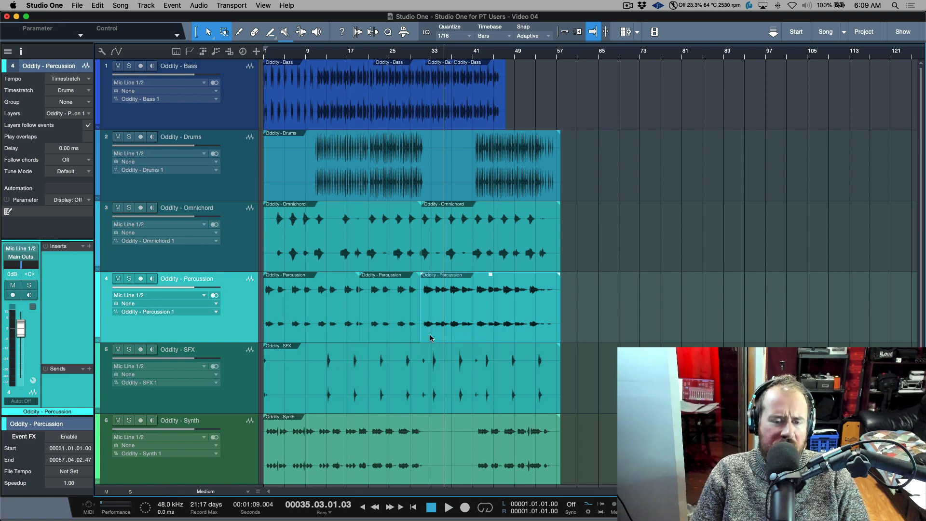
Step: Switch to Pro Tools and shorten the end of the Bass clip to about bar 48
key(super+Tab)
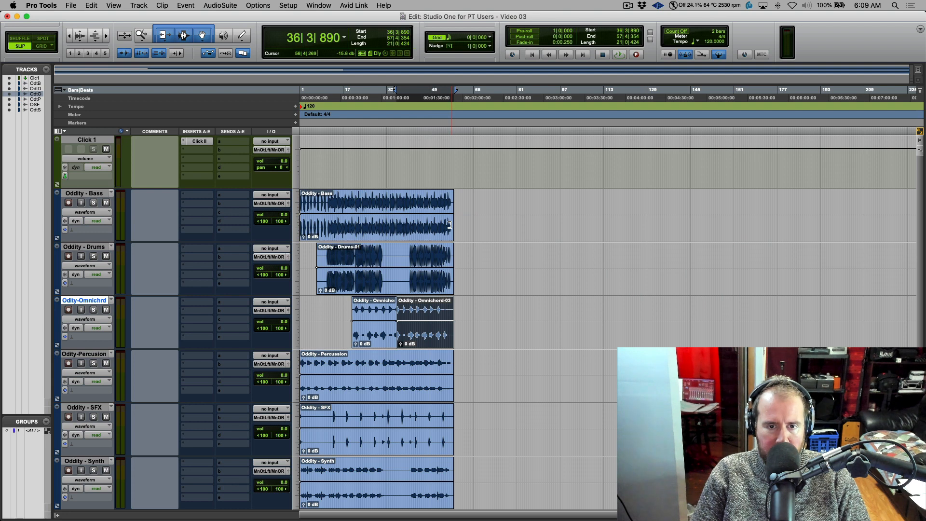
drag(450, 225, 447, 225)
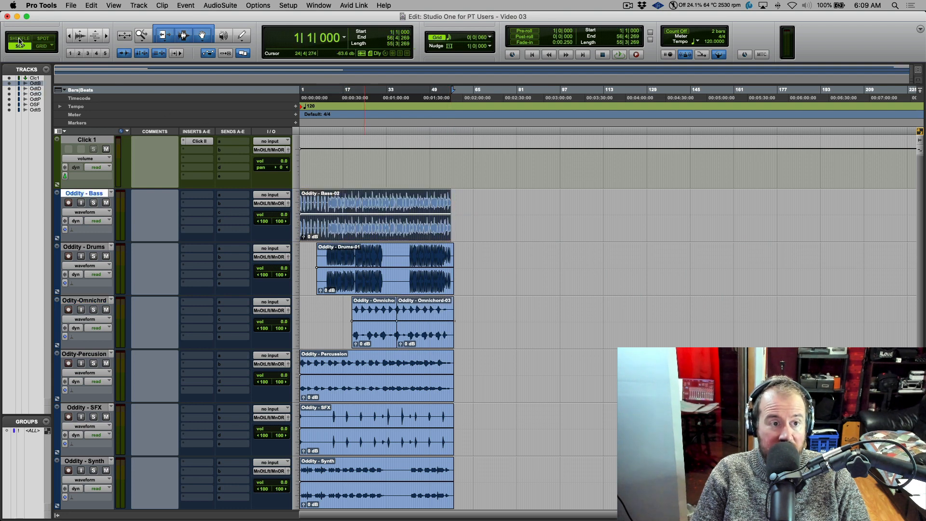
mouse_move(449, 225)
mouse_down()
mouse_move(420, 225)
mouse_move(449, 225)
mouse_move(420, 225)
mouse_move(432, 226)
mouse_up()
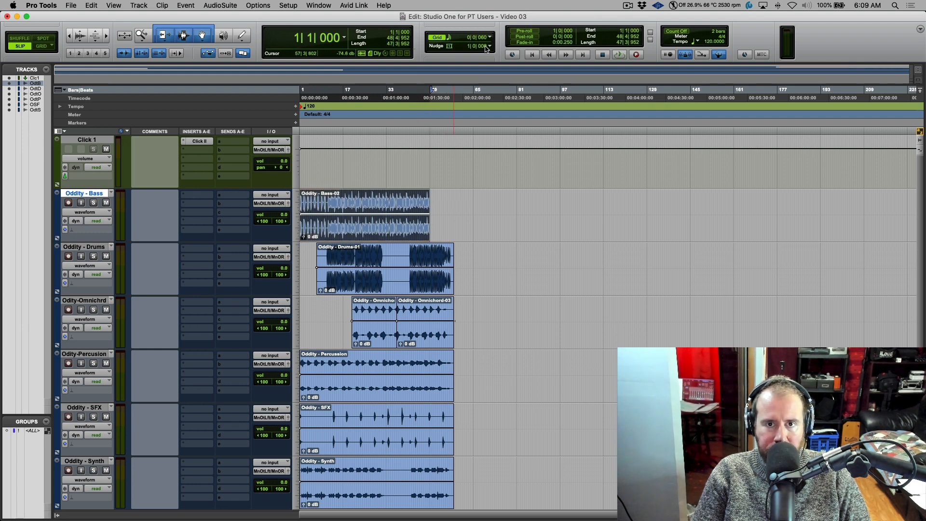
Step: Set the grid value to a 1/2 note and trim the end of the Bass clip to about bar 44
click(488, 41)
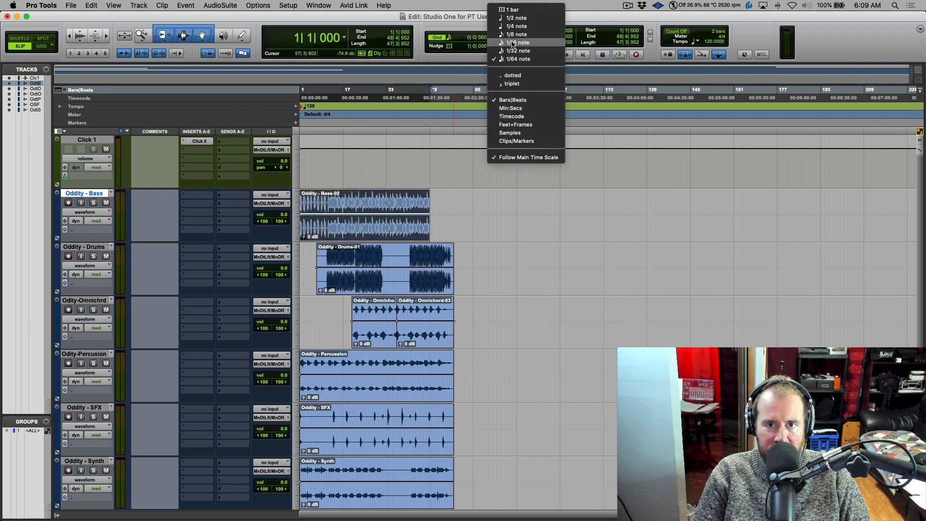
click(518, 15)
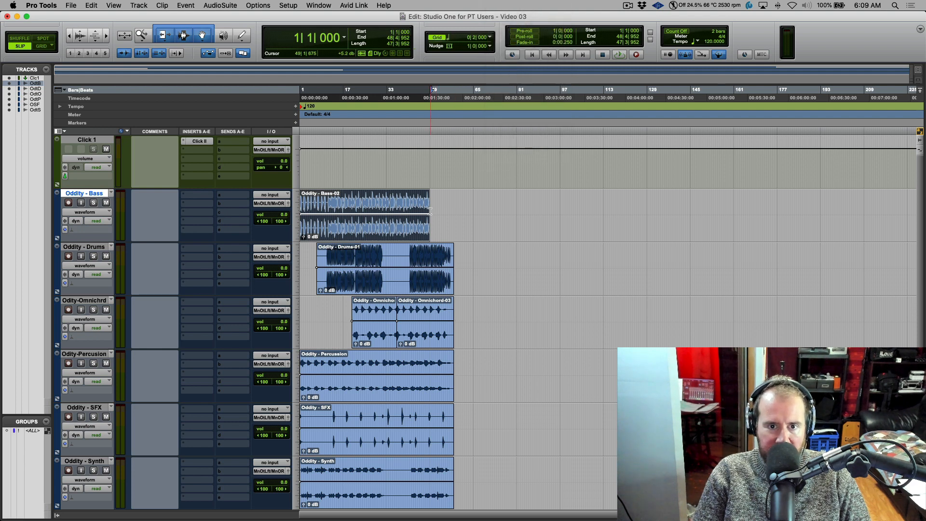
scroll(412, 213, down, 5)
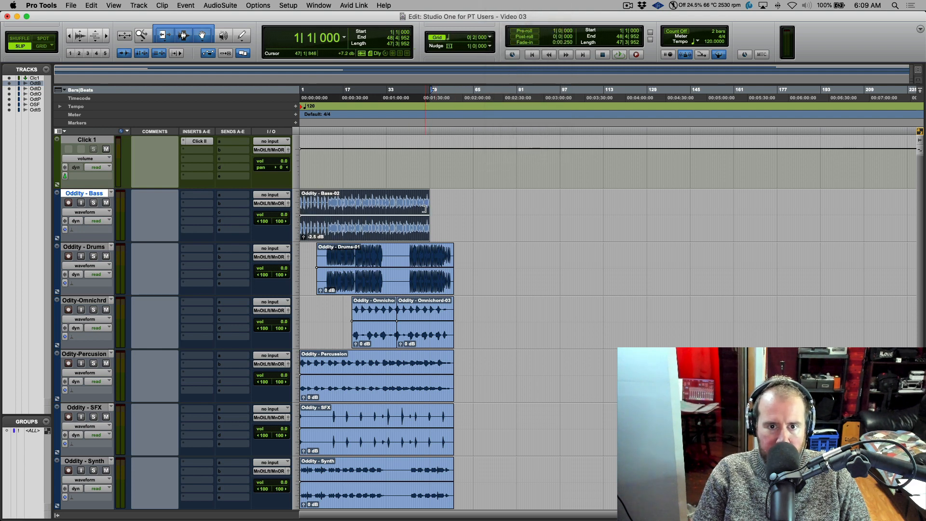
mouse_move(427, 208)
mouse_down()
mouse_move(405, 208)
mouse_move(452, 207)
mouse_move(434, 210)
mouse_up()
key(t)
key(t)
scroll(806, 201, right, 5)
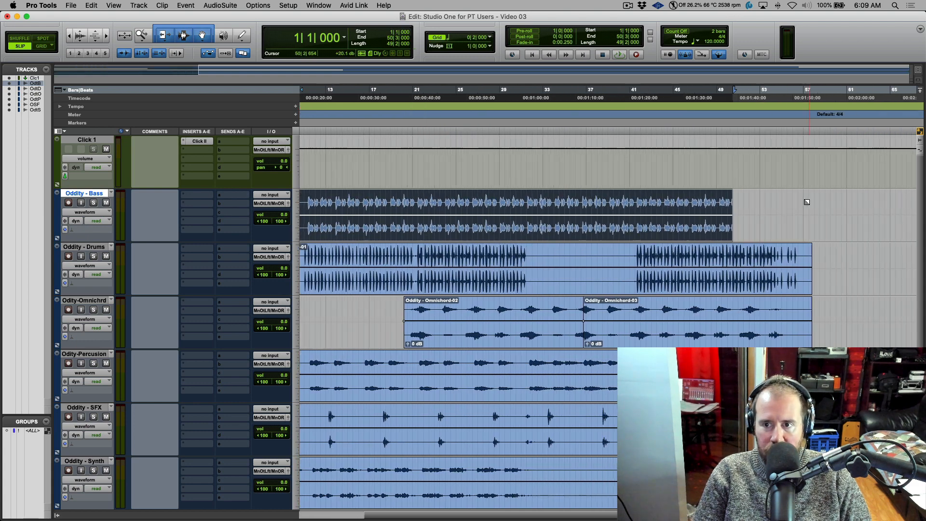
drag(714, 204, 653, 201)
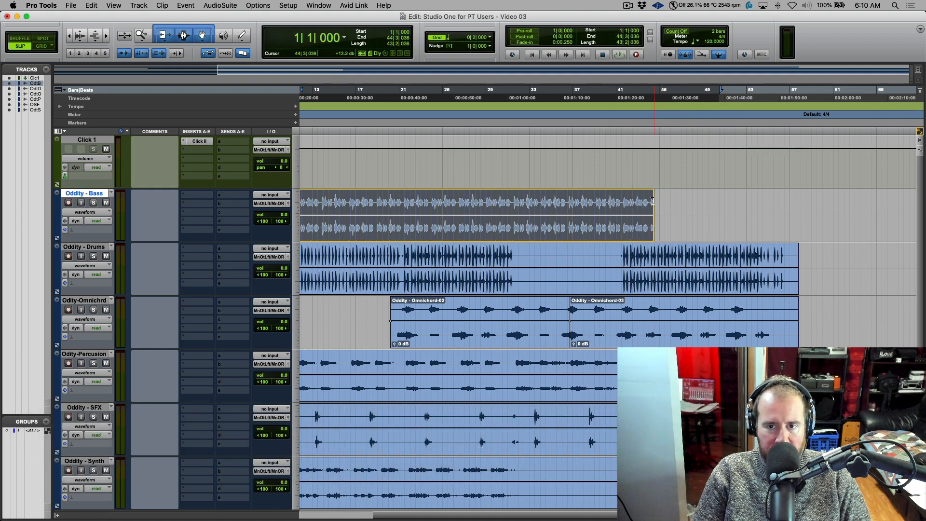
Step: Switch to Studio One and trim the end of the last Bass event to bar 45
key(super+Tab)
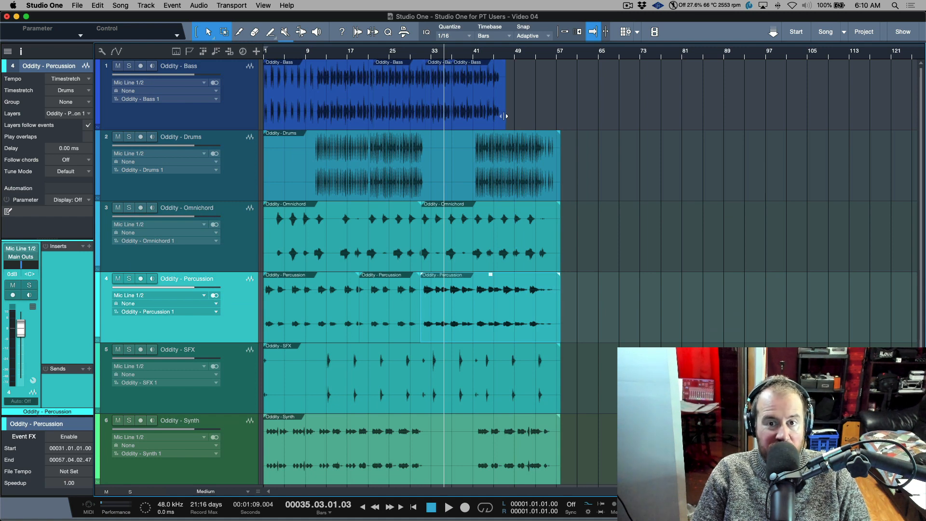
mouse_move(504, 115)
mouse_down()
mouse_move(484, 123)
mouse_move(507, 120)
mouse_move(470, 113)
mouse_move(521, 116)
mouse_move(492, 116)
mouse_up()
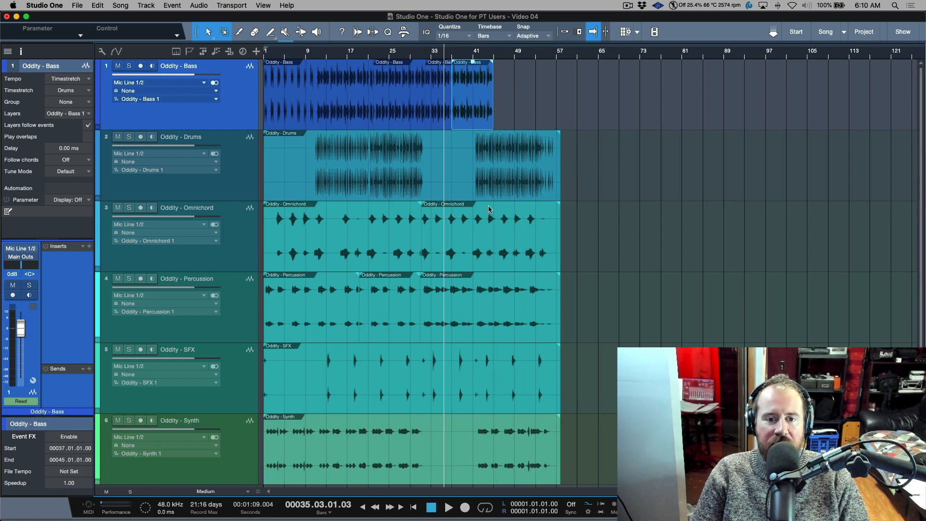
Step: Enable snapping and move the shared boundary of the last two Percussion events off the grid to about 30.03.04.28
click(442, 328)
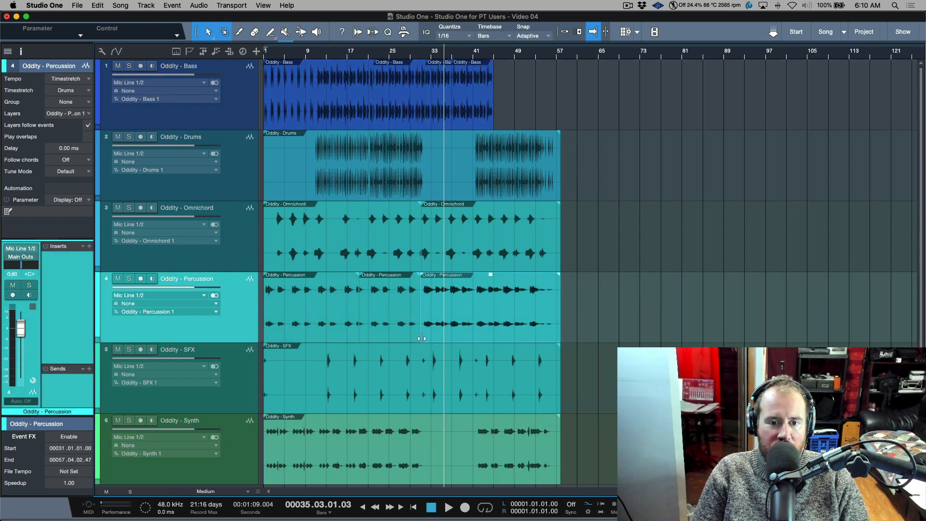
mouse_move(422, 338)
mouse_down()
mouse_move(399, 336)
mouse_move(467, 336)
mouse_move(386, 328)
mouse_move(450, 326)
mouse_move(412, 326)
mouse_move(423, 325)
mouse_up()
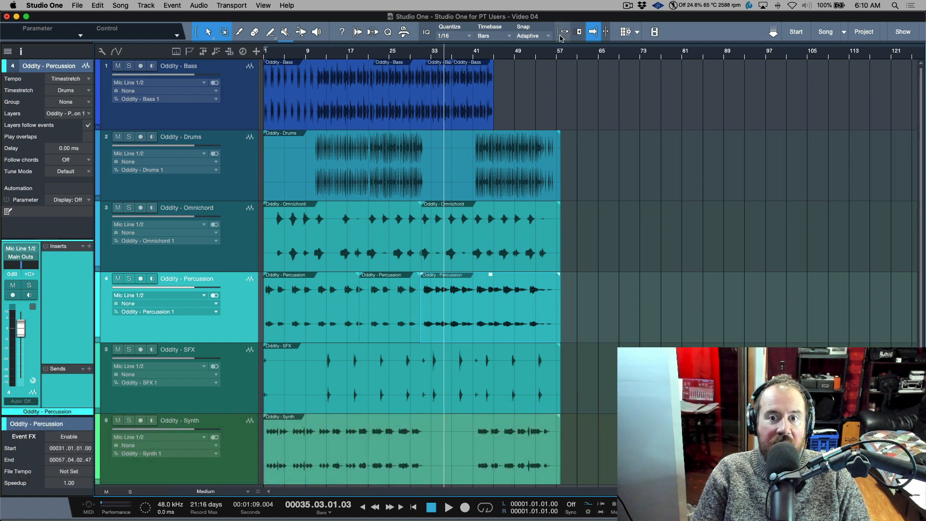
click(563, 32)
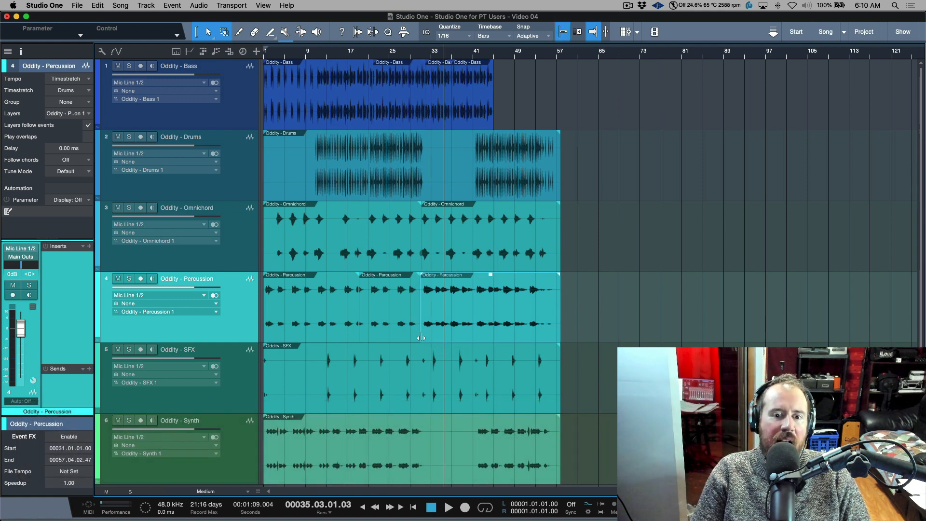
mouse_move(421, 338)
mouse_down()
mouse_move(479, 335)
mouse_move(414, 335)
mouse_move(483, 325)
mouse_move(376, 324)
mouse_move(434, 325)
mouse_move(419, 326)
mouse_up()
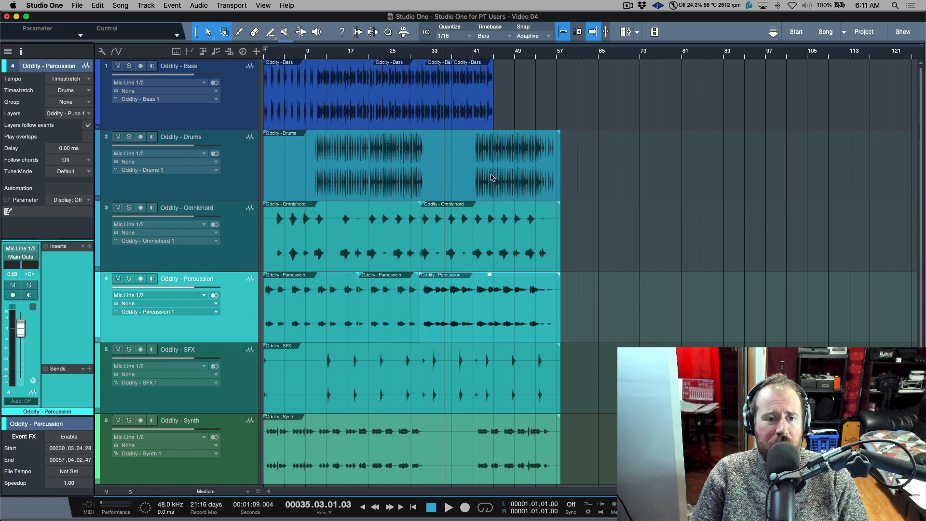
Step: Add a fade-out to the Drums event starting at about bar 45, and try reshaping its curve
drag(560, 137, 606, 168)
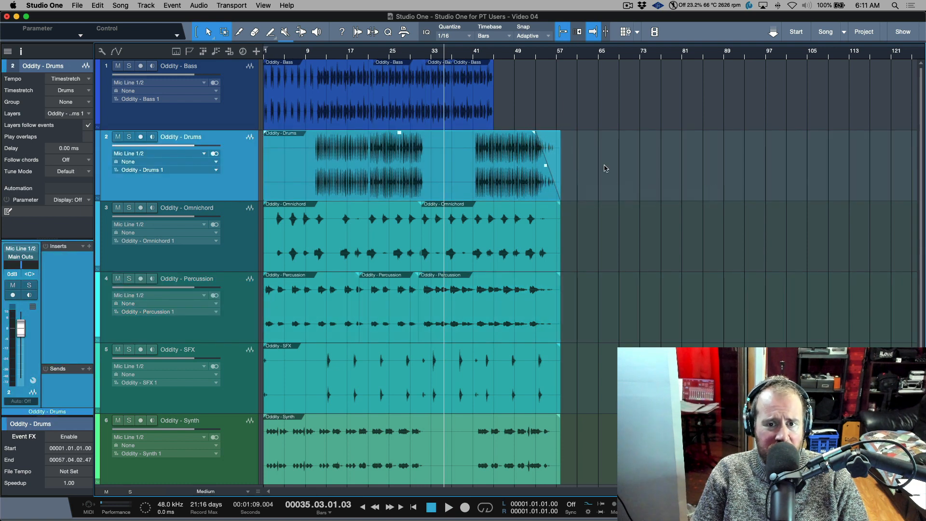
drag(535, 137, 613, 133)
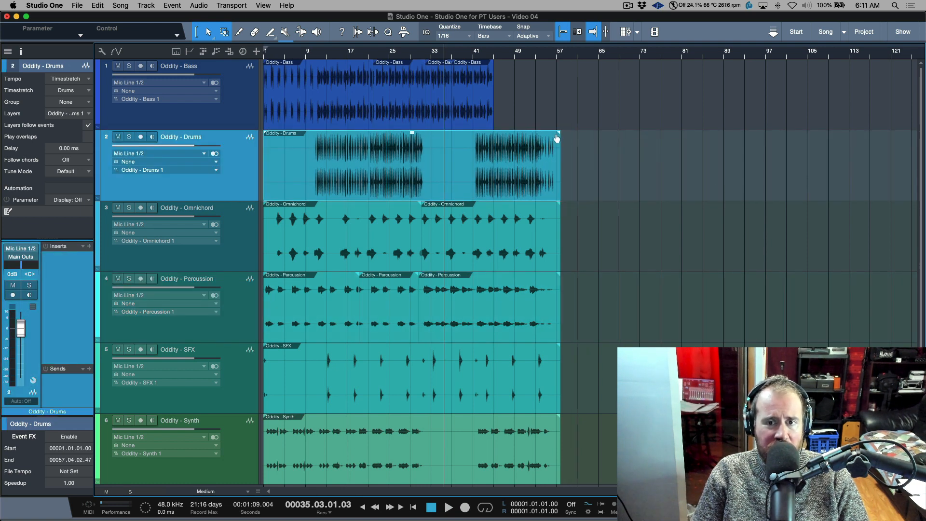
drag(557, 138, 496, 138)
drag(529, 169, 553, 166)
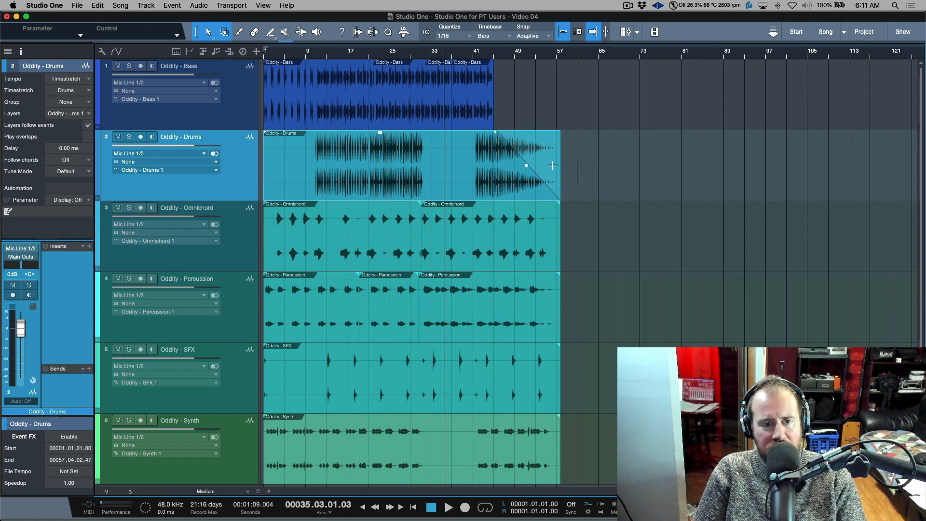